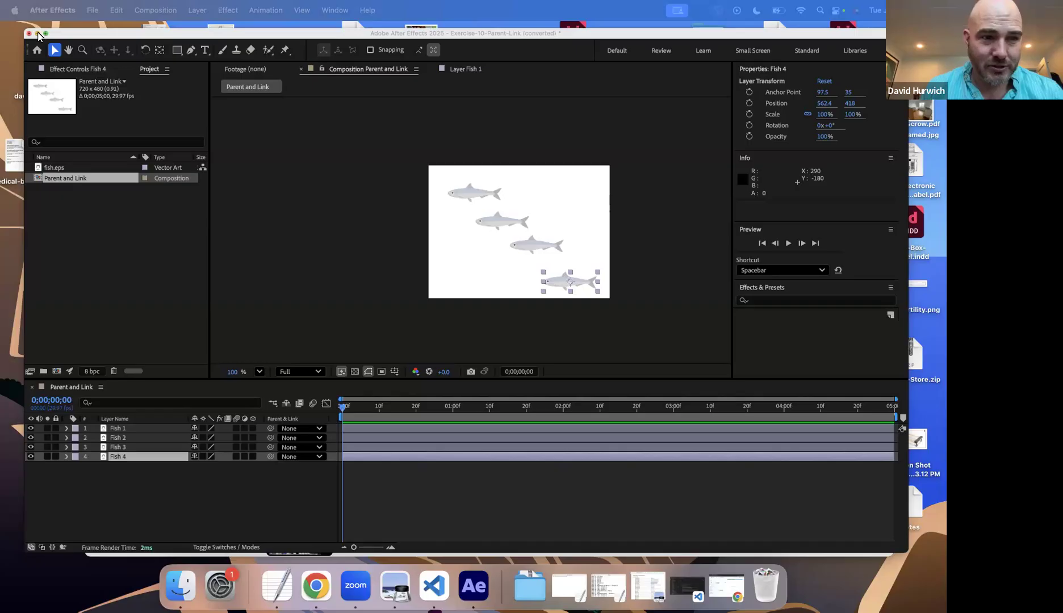
Step: Minimize the After Effects, Finder and browser windows to expose the desktop
left_click(37, 34)
left_click(137, 72)
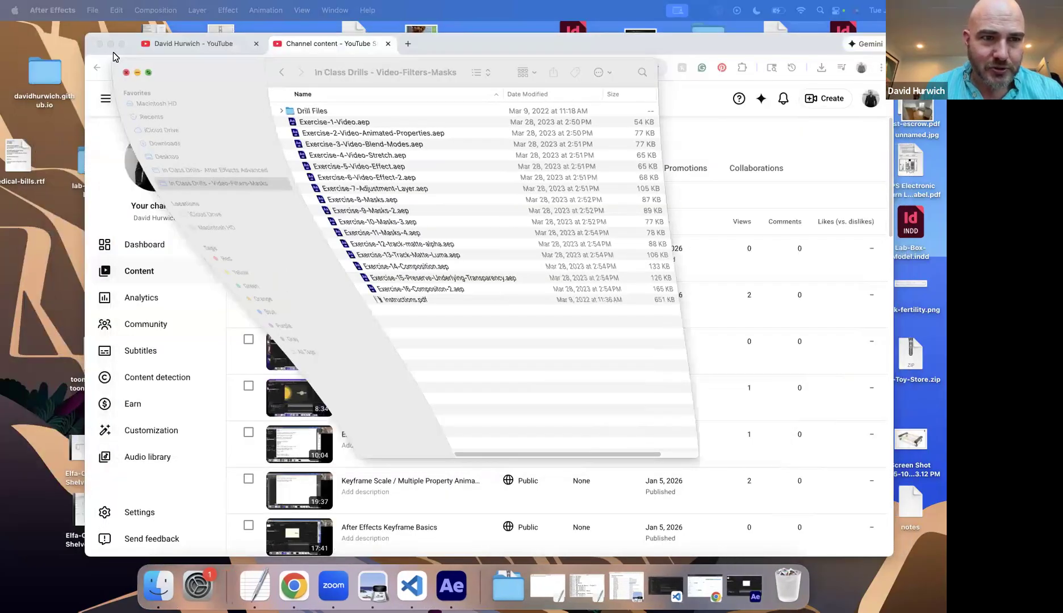
left_click(109, 44)
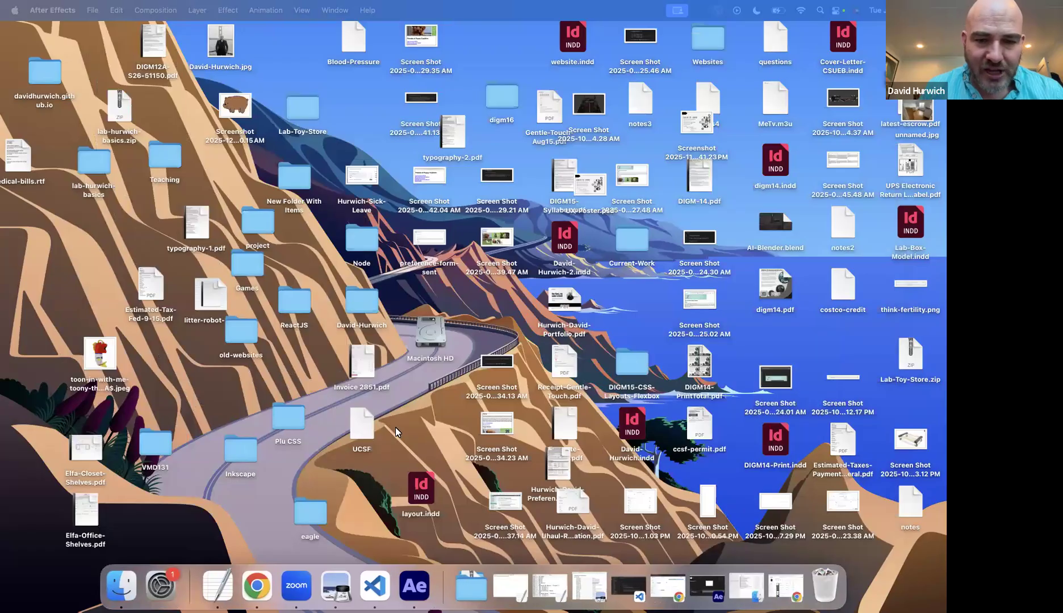
left_click_drag(540, 352, 563, 465)
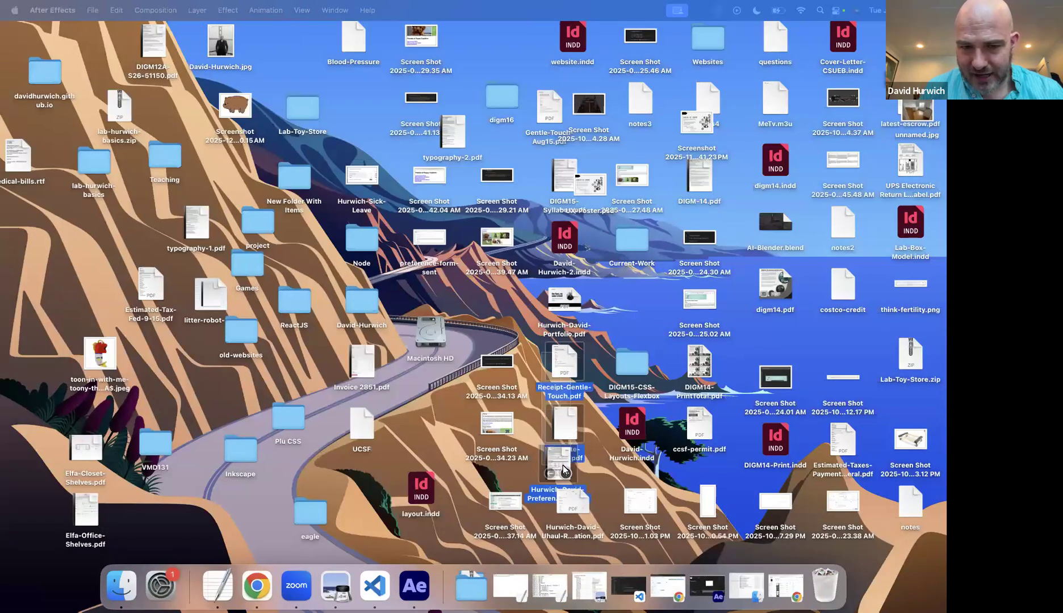
Step: Move the sick-leave image and the neighbouring screenshot into the lab basics folder, close it and reposition the folder lower on the desktop
double_click(88, 170)
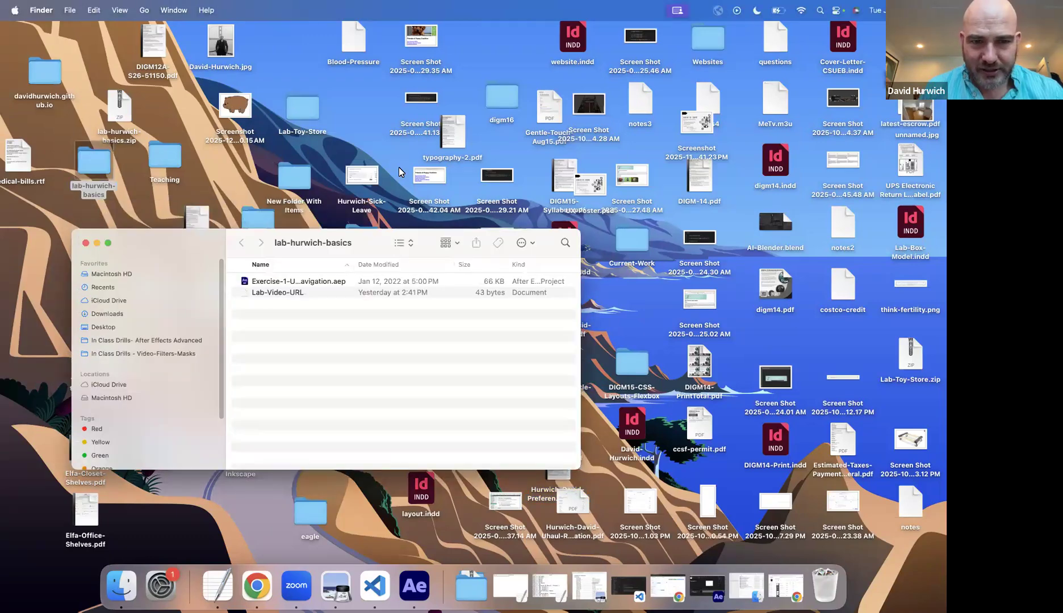
left_click_drag(360, 188, 380, 327)
left_click_drag(424, 175, 364, 341)
left_click(83, 243)
left_click_drag(90, 169, 79, 273)
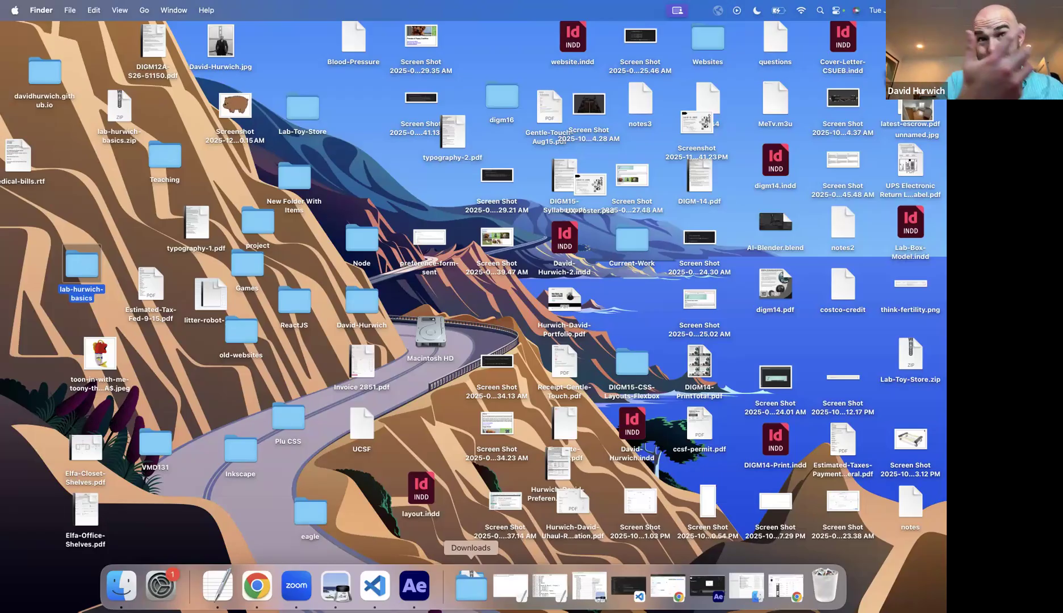
Step: Switch to TextEdit's Lab-Video-URL document in place of the syllabus, clear its contents and enlarge the text size
left_click(422, 585)
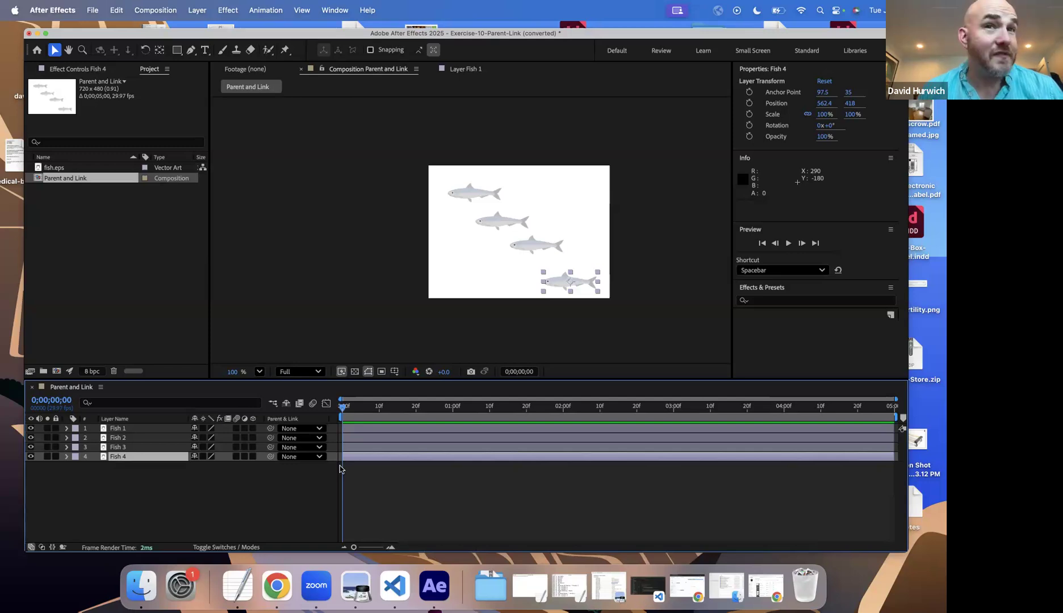
left_click(247, 596)
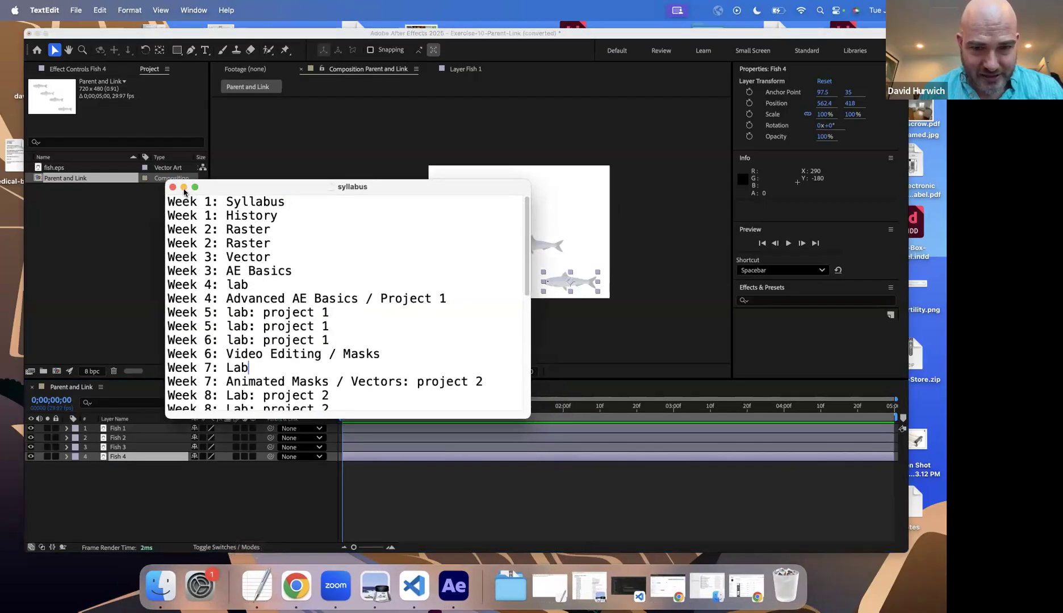
left_click(184, 187)
left_click(528, 586)
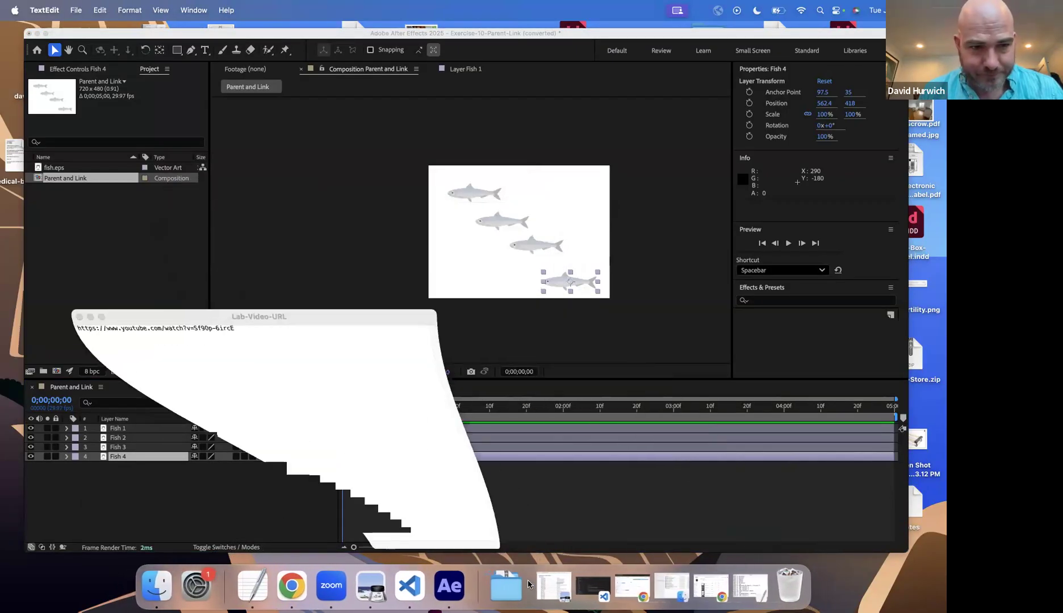
key("BackSpace")
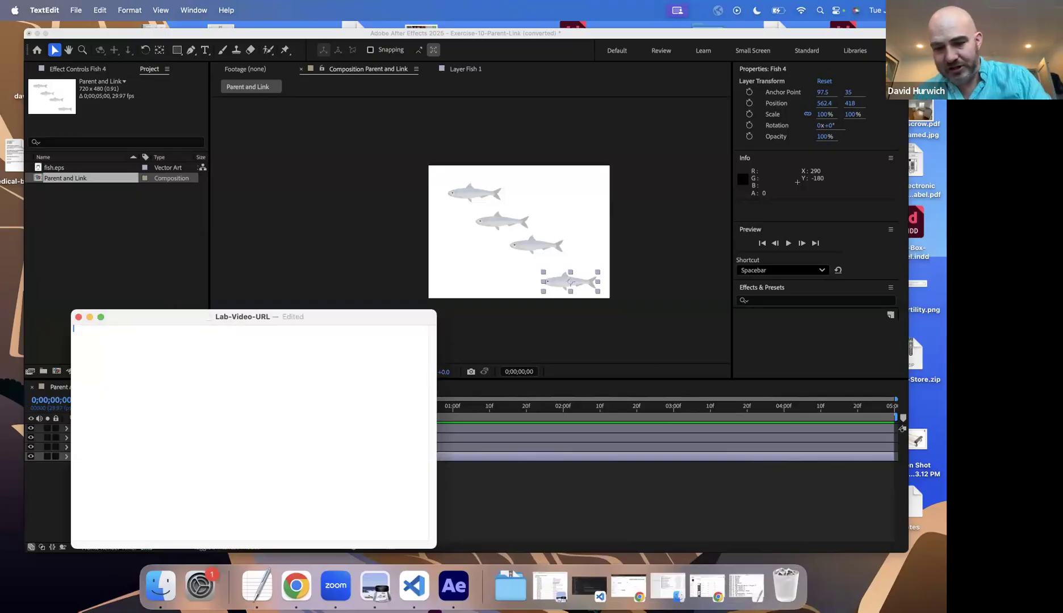
key("super+plus")
key("super+plus")
key("super+plus")
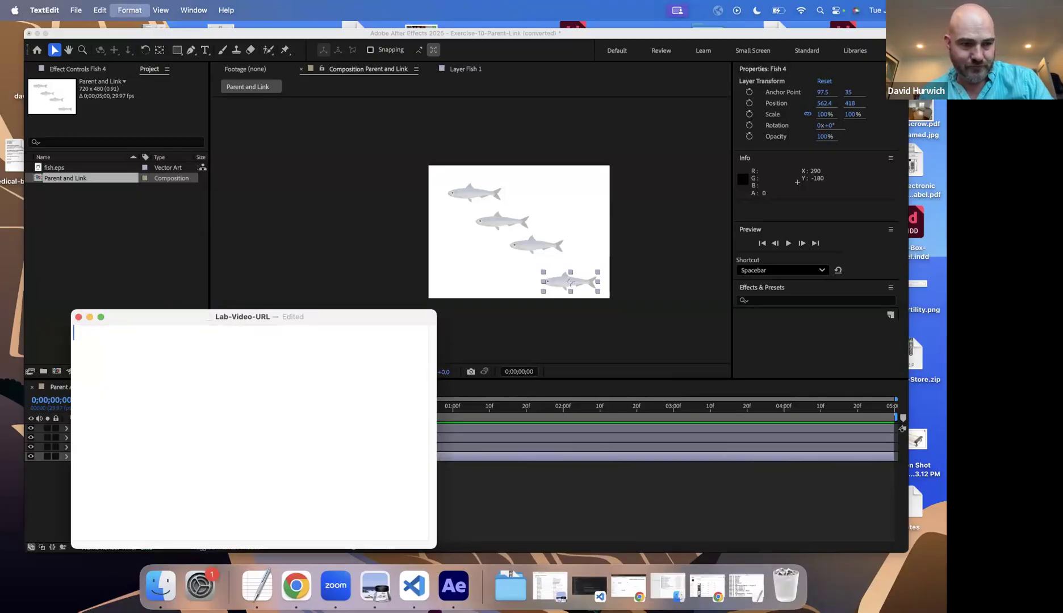
key("super+plus")
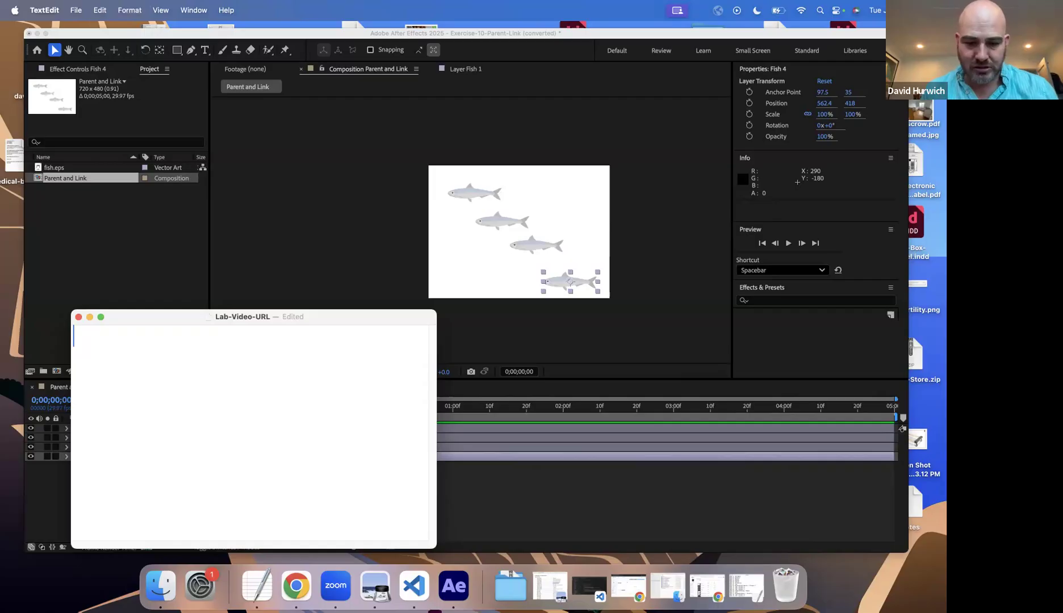
Step: Write "Parent" with an indented "Child" on the line below, and move the note window clear of the timeline
type("paraent")
key("BackSpace")
key("BackSpace")
key("BackSpace")
key("BackSpace")
type("ent")
key("Return")
type("Child")
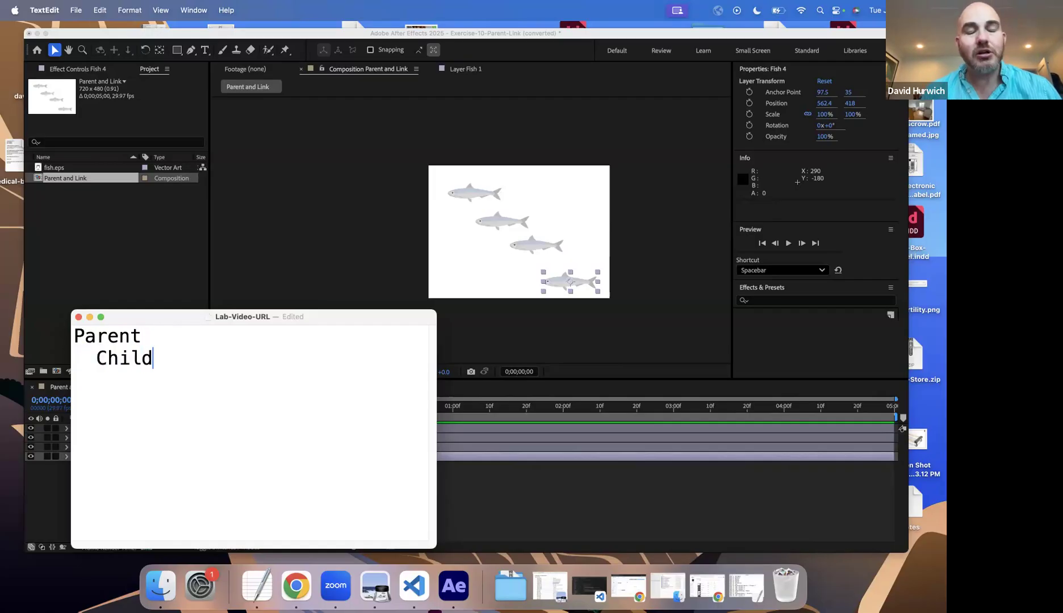
left_click_drag(289, 316, 268, 138)
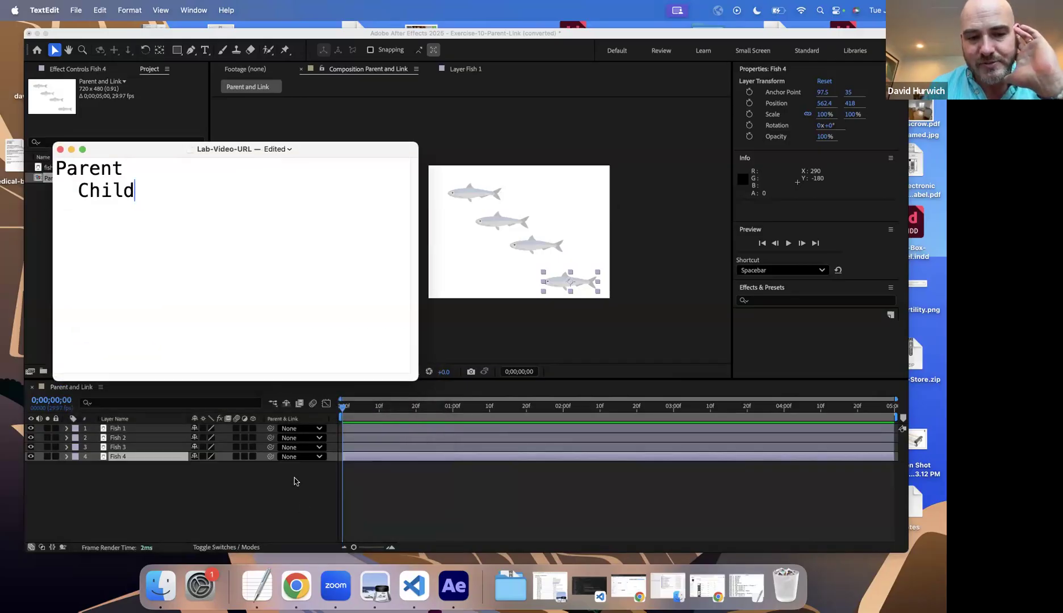
Step: Connect Parent to Child with a vertical bar on its own line and a dash before "Child"
left_click(65, 182)
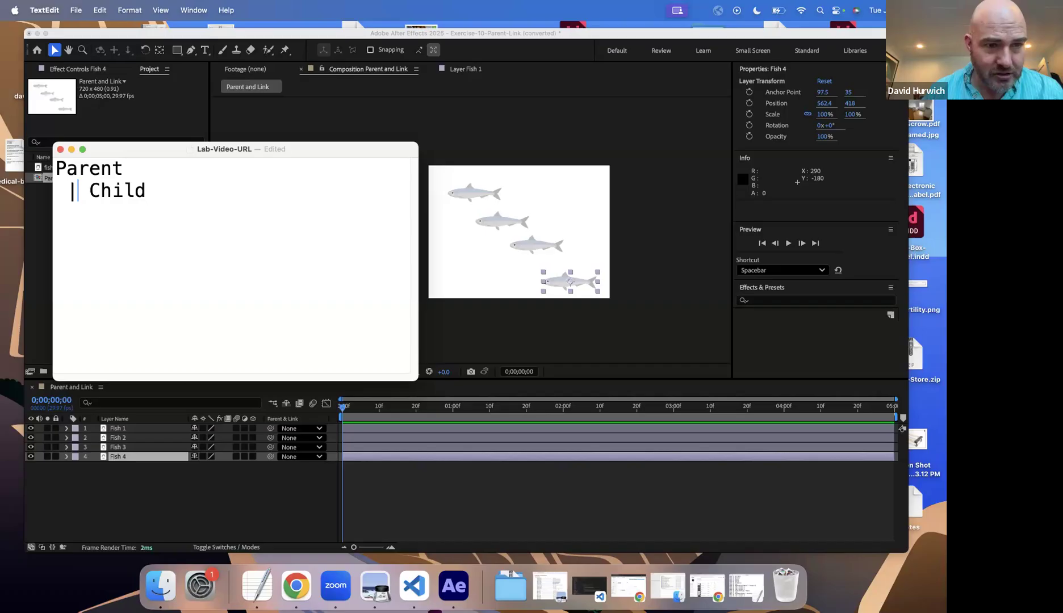
key("Return")
type("-")
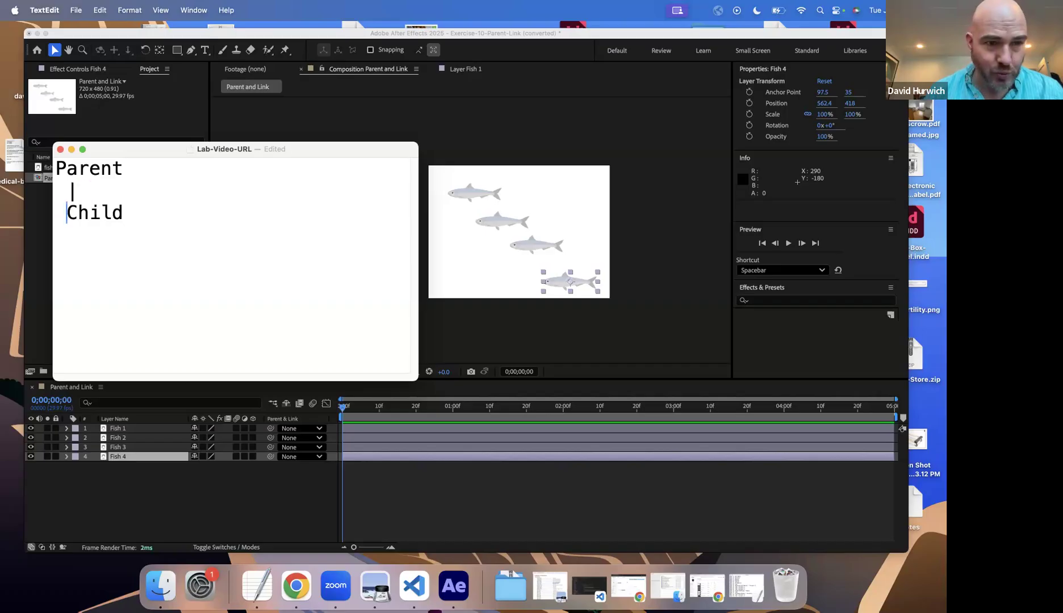
key("BackSpace")
key("BackSpace")
type("-")
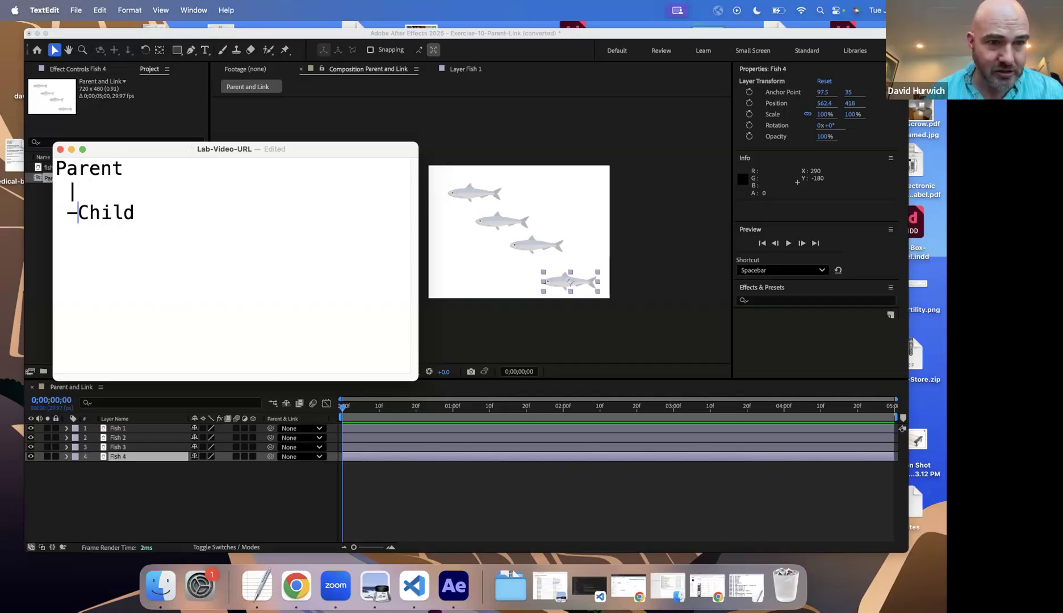
key("BackSpace")
key("BackSpace")
type("_")
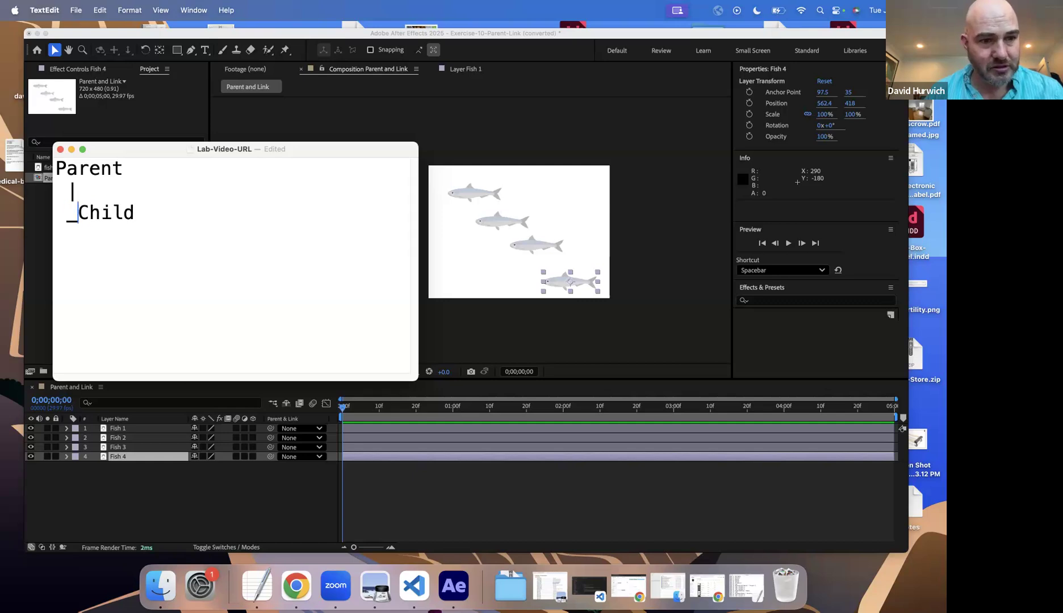
key("BackSpace")
Step: Add a second "- Child" line below the first and select the first "Child" word
key("BackSpace")
type("-")
key("Down")
key("Return")
type("-")
key("BackSpace")
key("BackSpace")
type("- ")
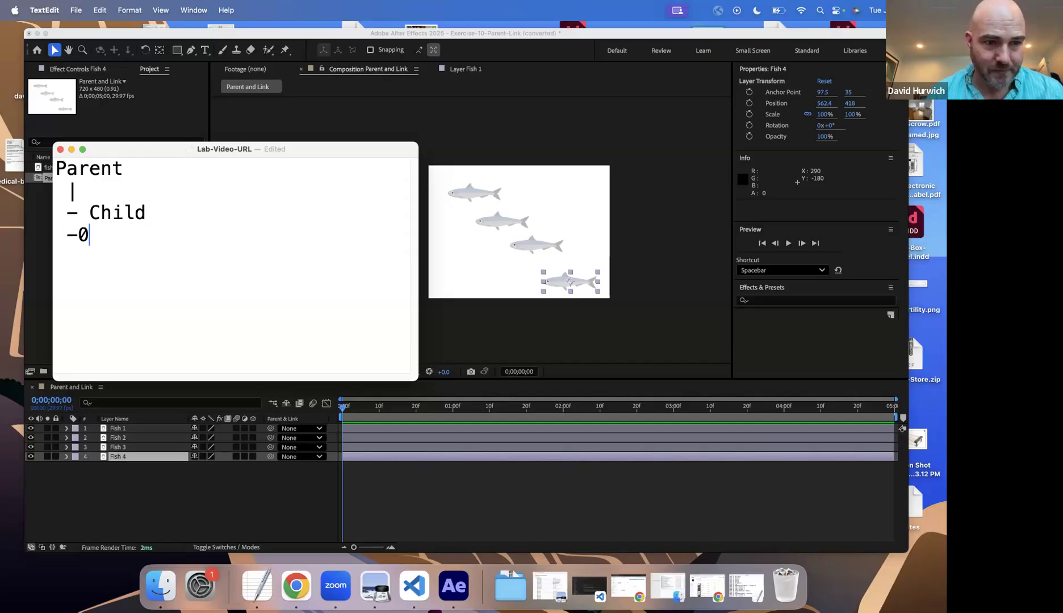
type("Child")
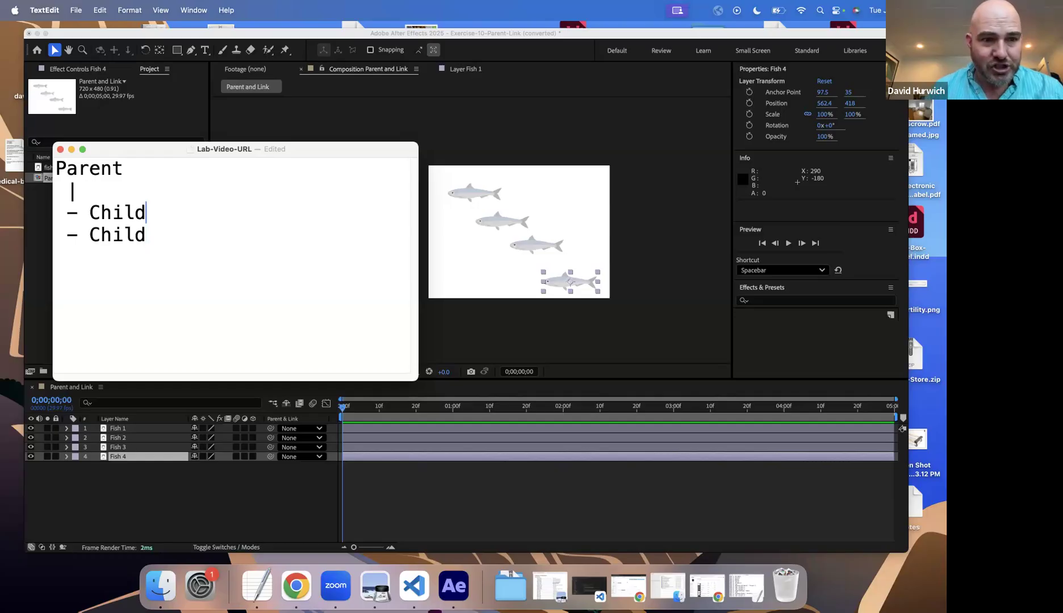
key("shift+Left")
key("shift+Left")
key("shift+Left")
key("shift+Left")
key("shift+Left")
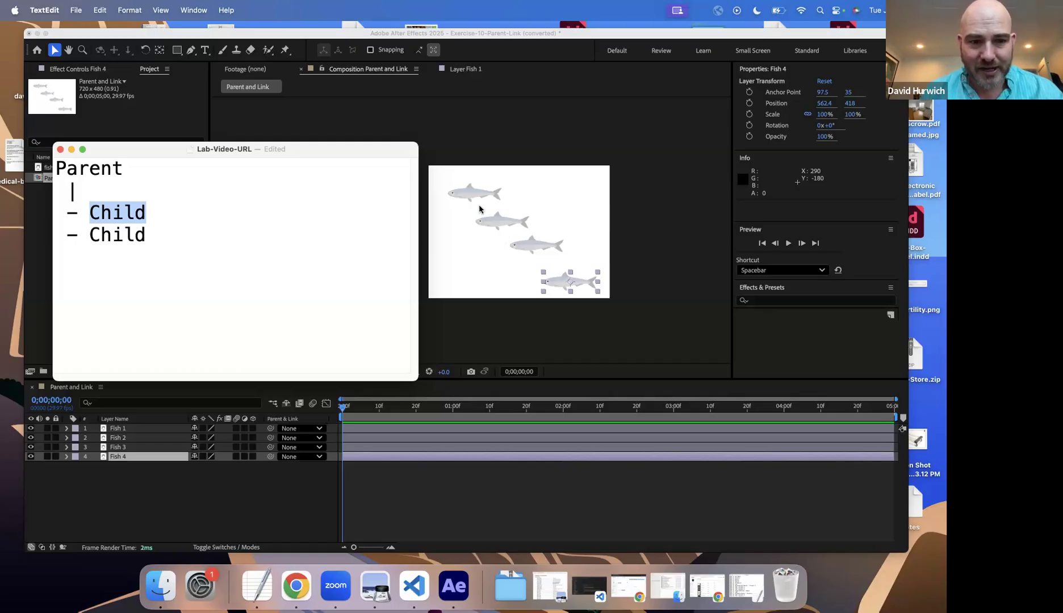
Step: In After Effects, keyframe Fish 1's Position at 0 seconds and at 2 seconds, moved off the composition's left edge to about -355, 98
left_click(174, 498)
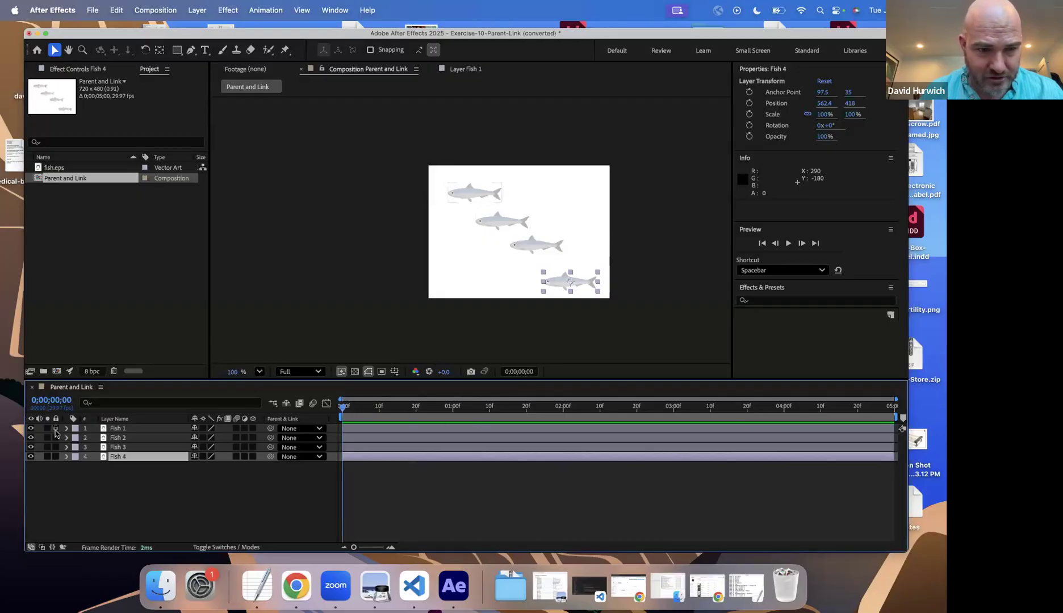
left_click(119, 430)
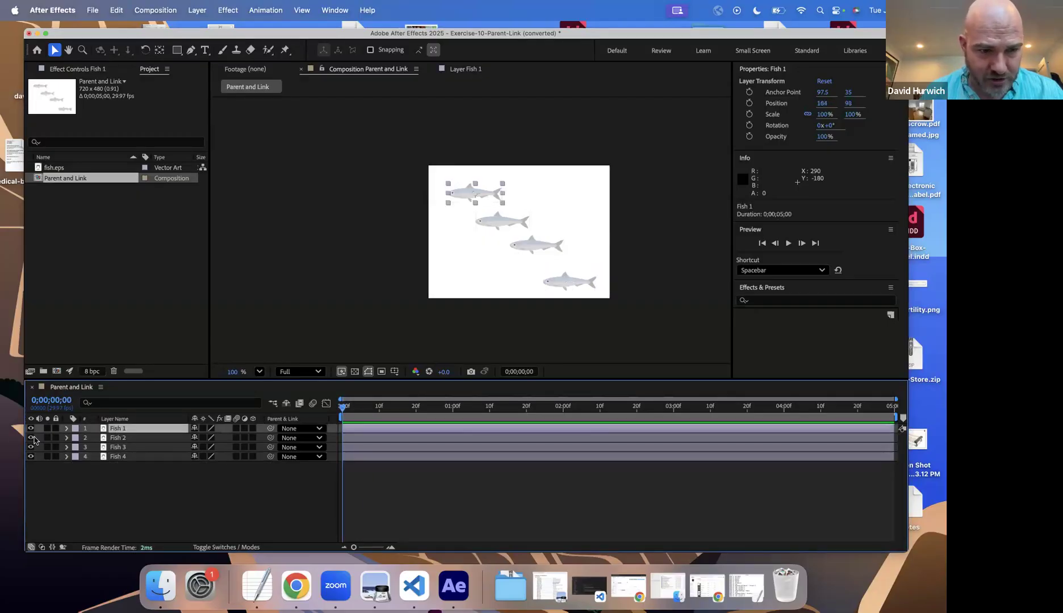
left_click(66, 429)
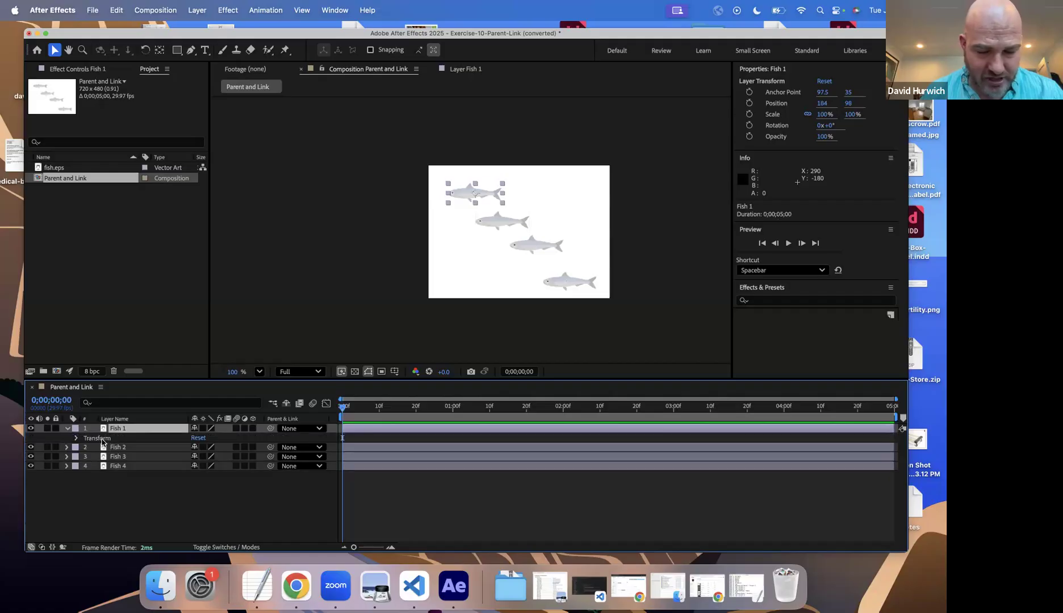
key("p")
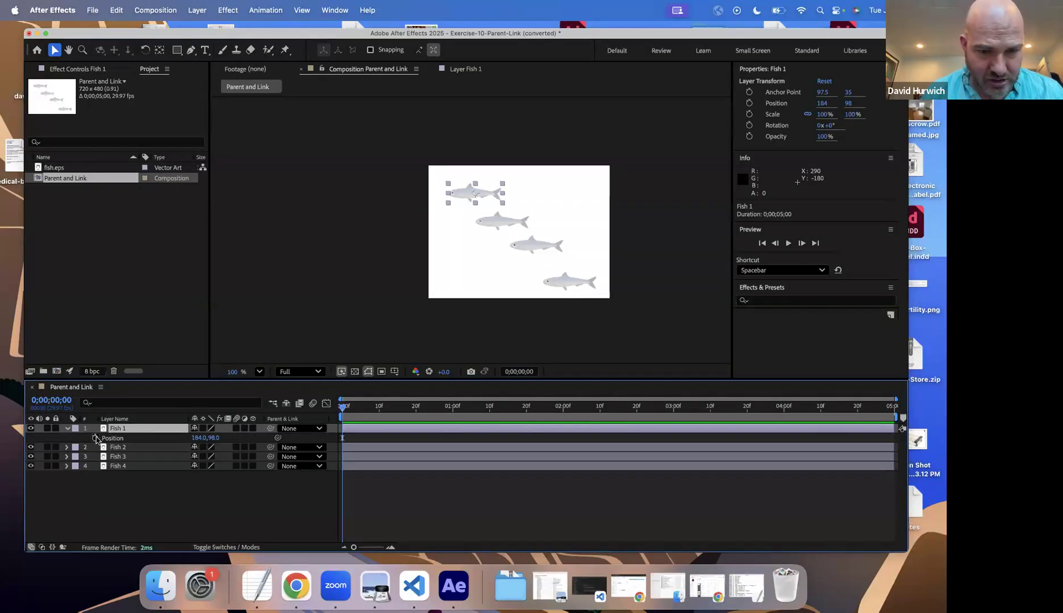
left_click(96, 438)
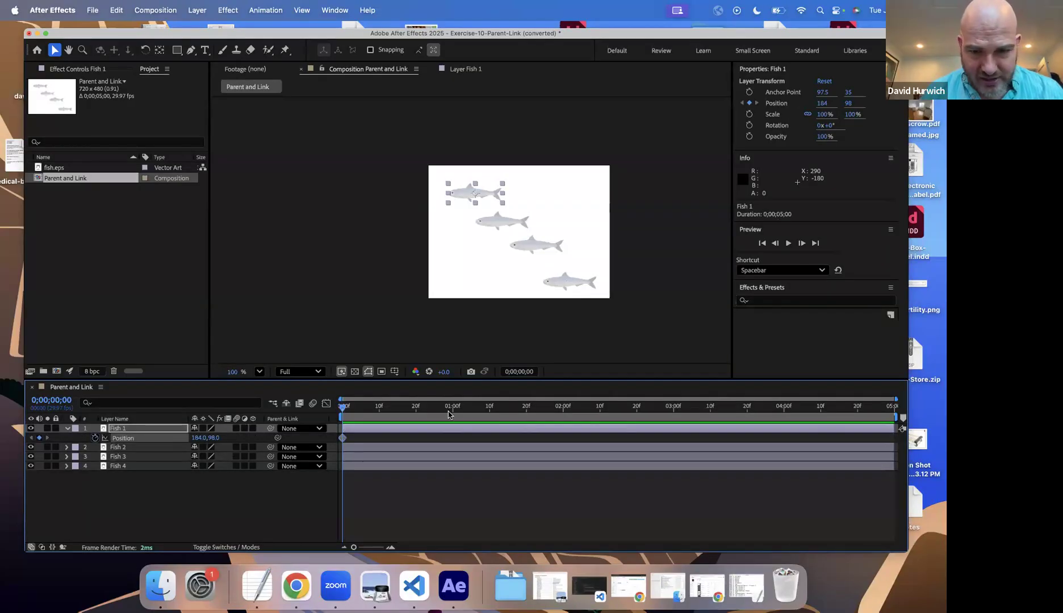
left_click(565, 413)
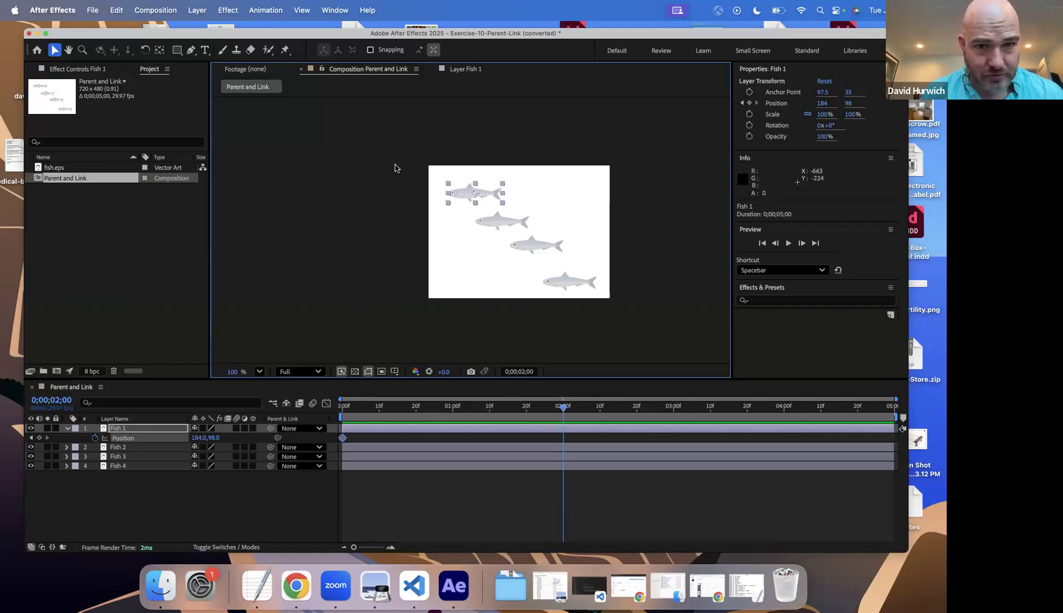
left_click_drag(463, 199, 328, 198)
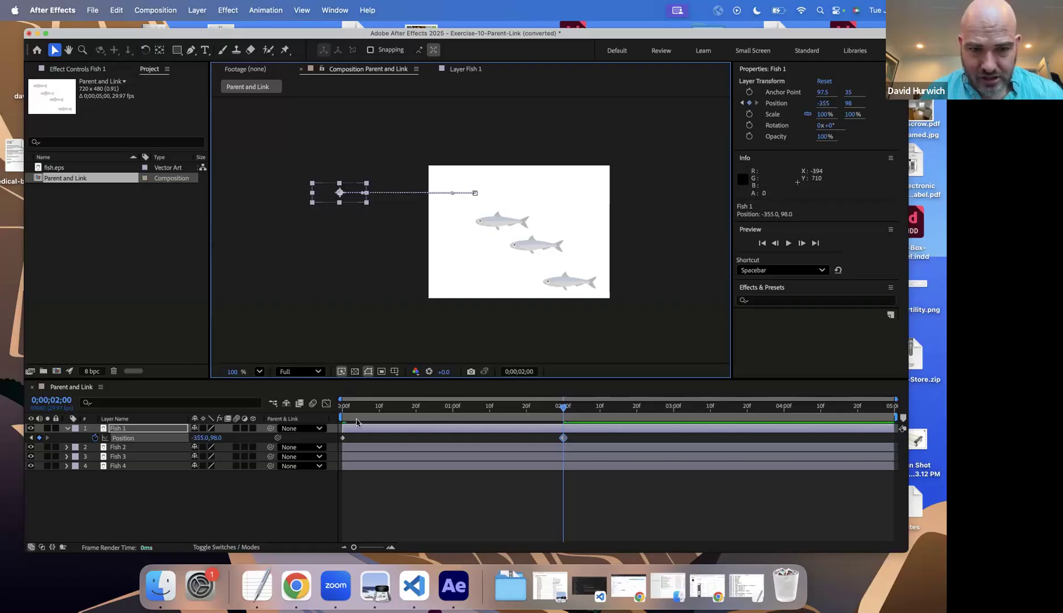
Step: Preview Fish 1's swimming animation from the start and return the playhead to 0 seconds
left_click_drag(356, 419, 336, 418)
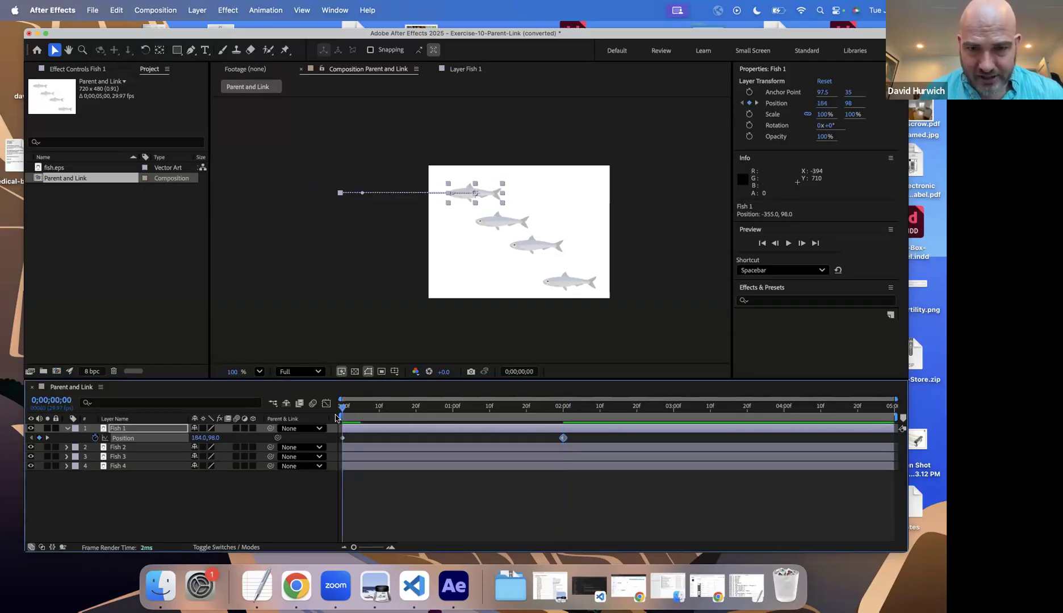
key("space")
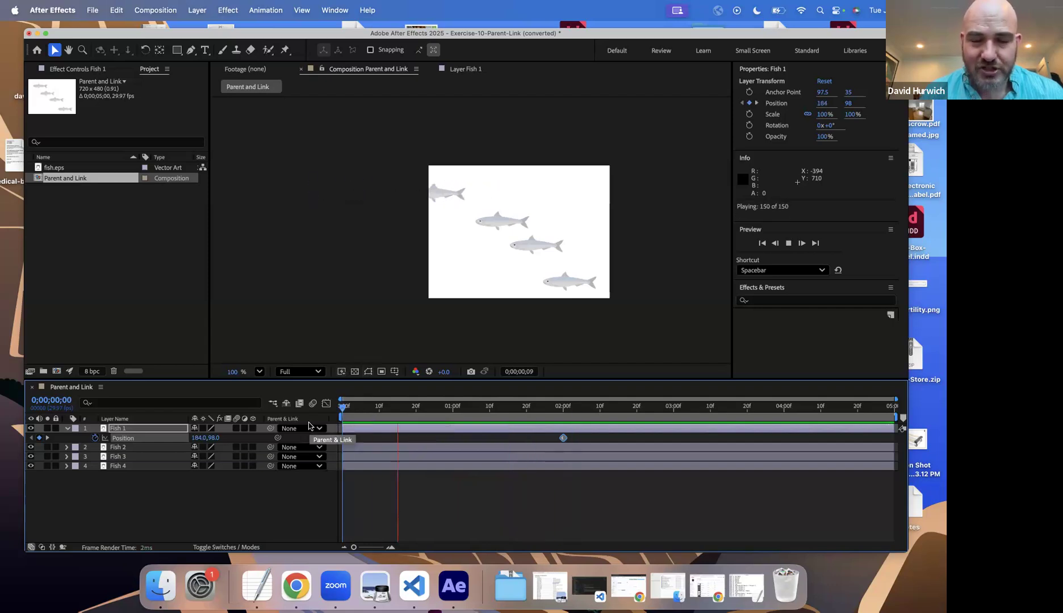
key("space")
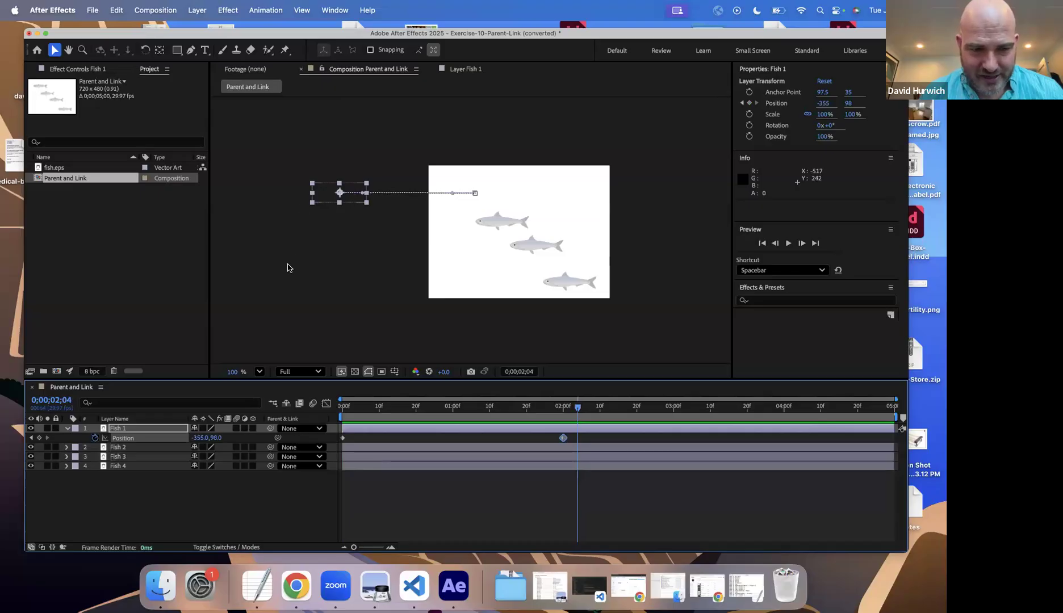
left_click_drag(346, 409, 288, 406)
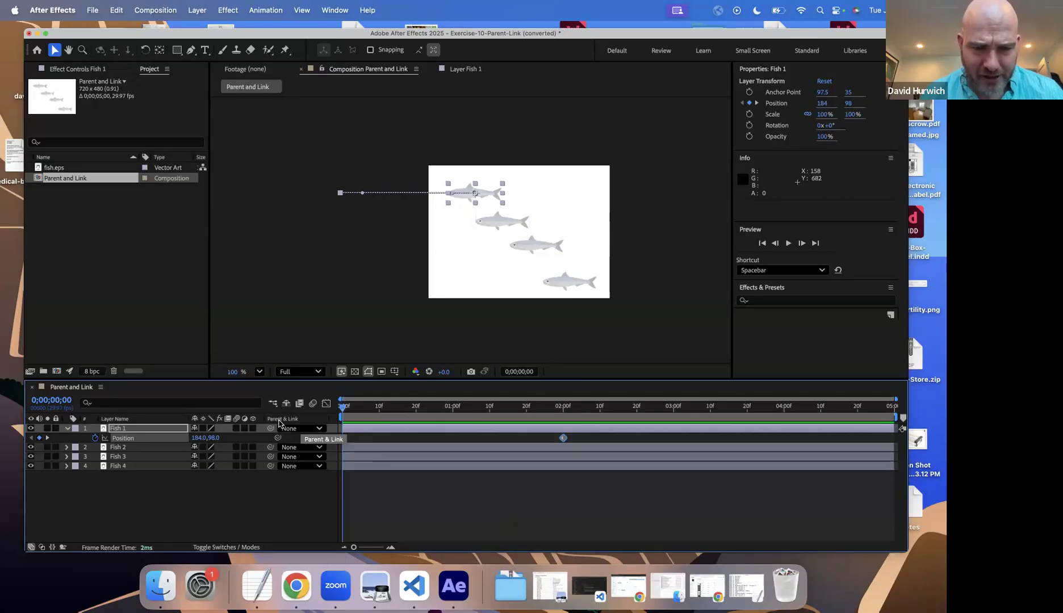
Step: Parent Fish 2 to Fish 1, preview the linked motion and return the playhead to 0 seconds
left_click(135, 448)
left_click(295, 448)
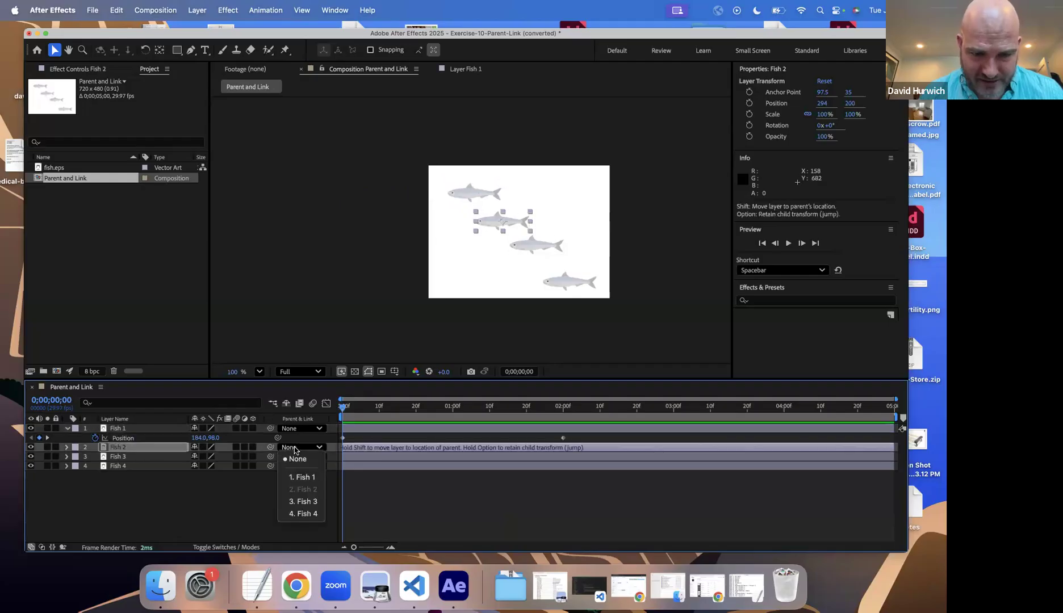
left_click(306, 481)
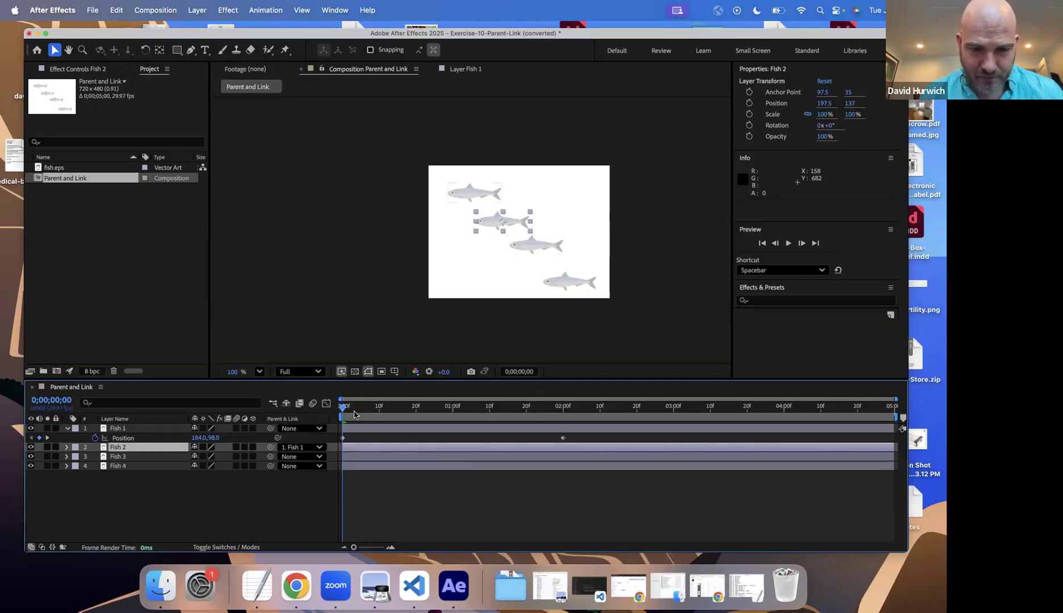
key("space")
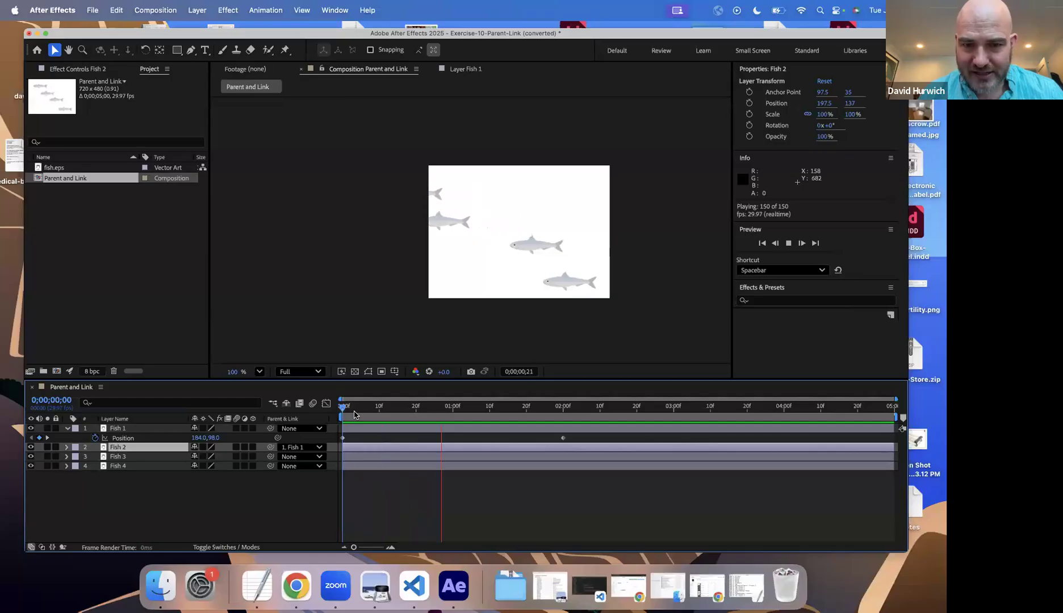
key("space")
left_click_drag(343, 409, 304, 430)
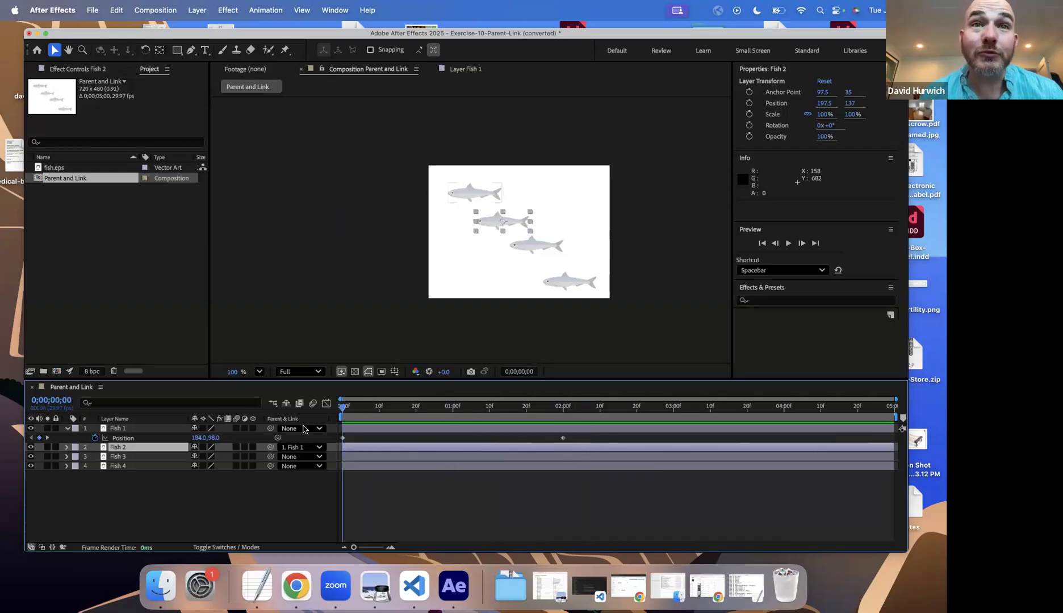
Step: Parent Fish 3 to Fish 1, preview the linked motion and return the playhead to 0 seconds
left_click(287, 457)
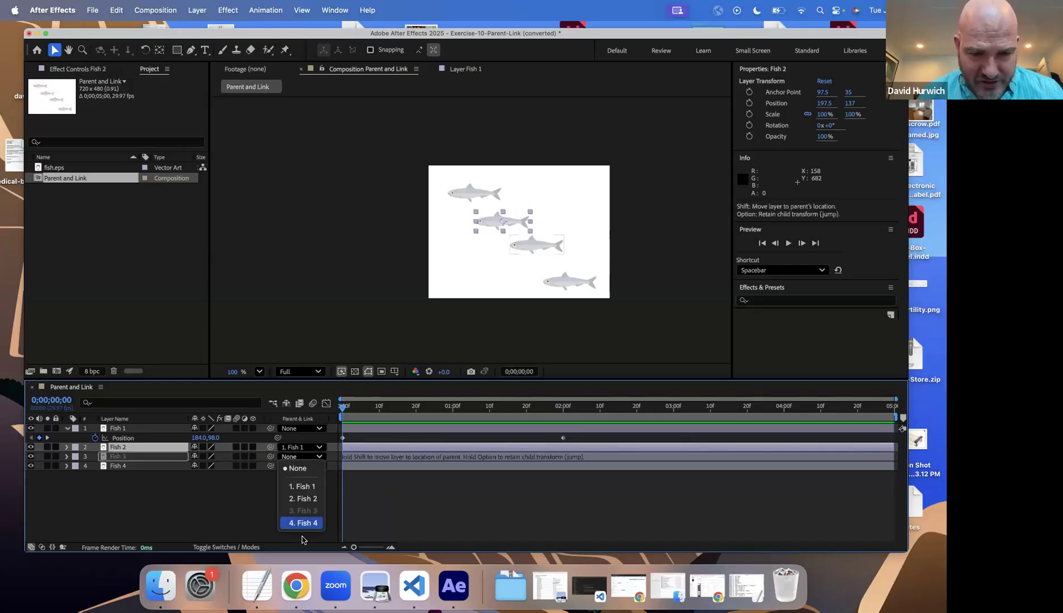
left_click(310, 386)
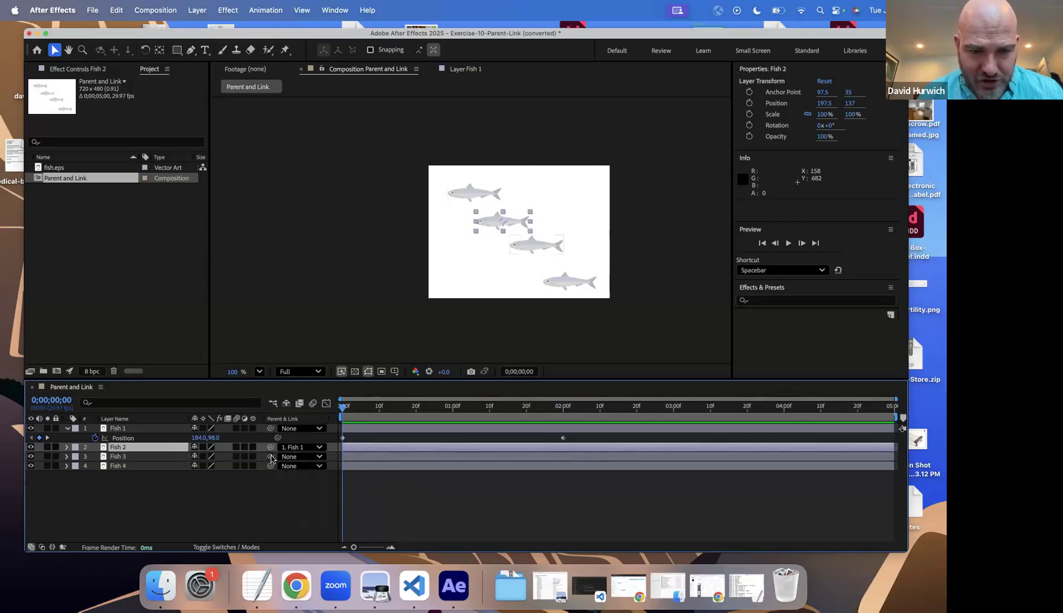
mouse_move(271, 457)
left_mouse_down()
mouse_move(269, 487)
mouse_move(271, 456)
left_mouse_up()
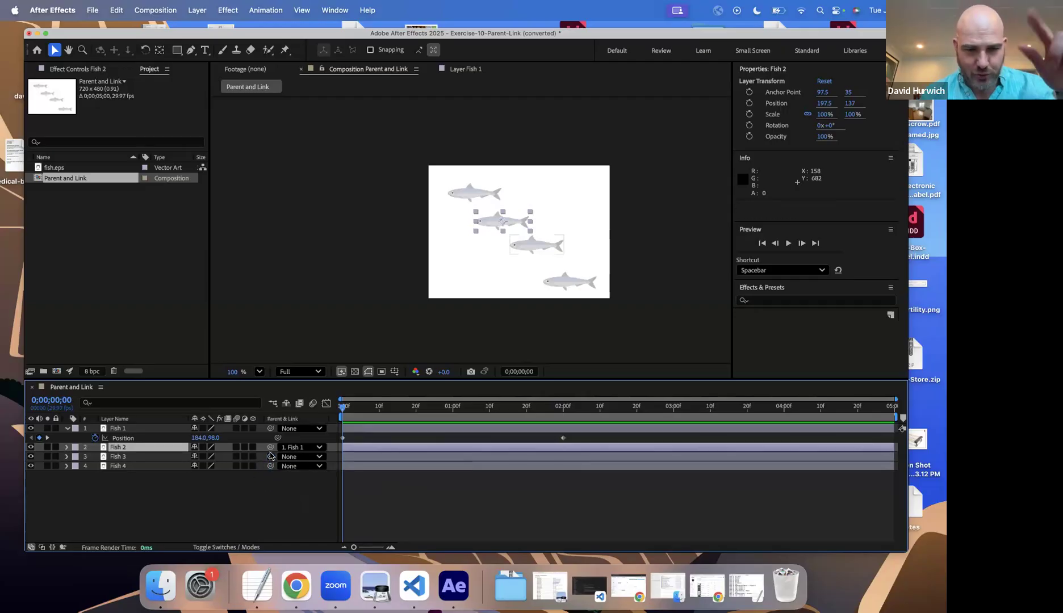
left_click_drag(271, 458, 117, 429)
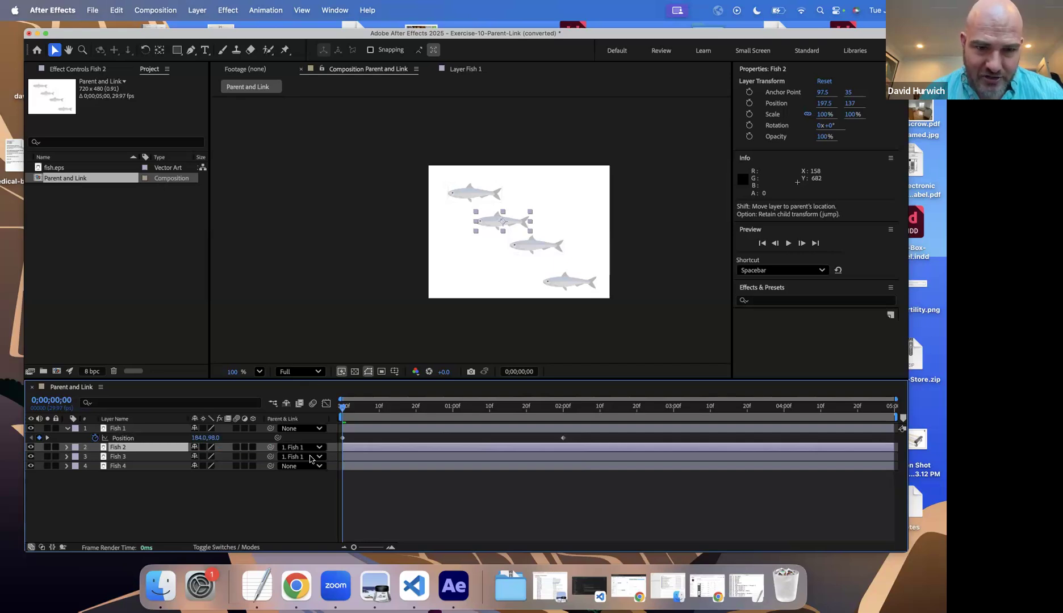
left_click(115, 458)
key("space")
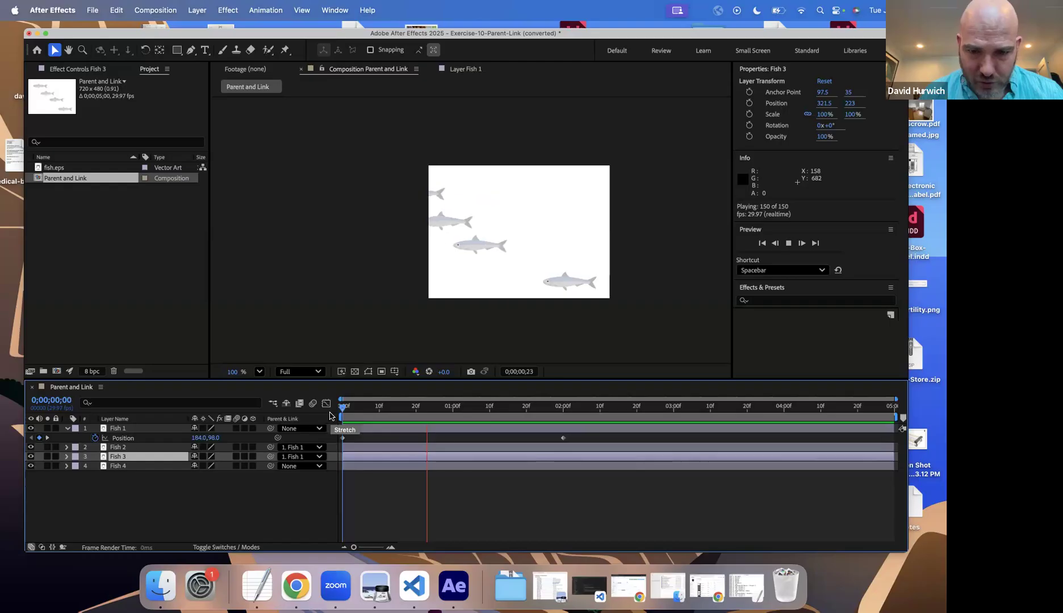
key("space")
key("Home")
Step: Parent Fish 4 to Fish 1 and preview all four fish swimming together from the start
left_click(297, 470)
left_click(299, 495)
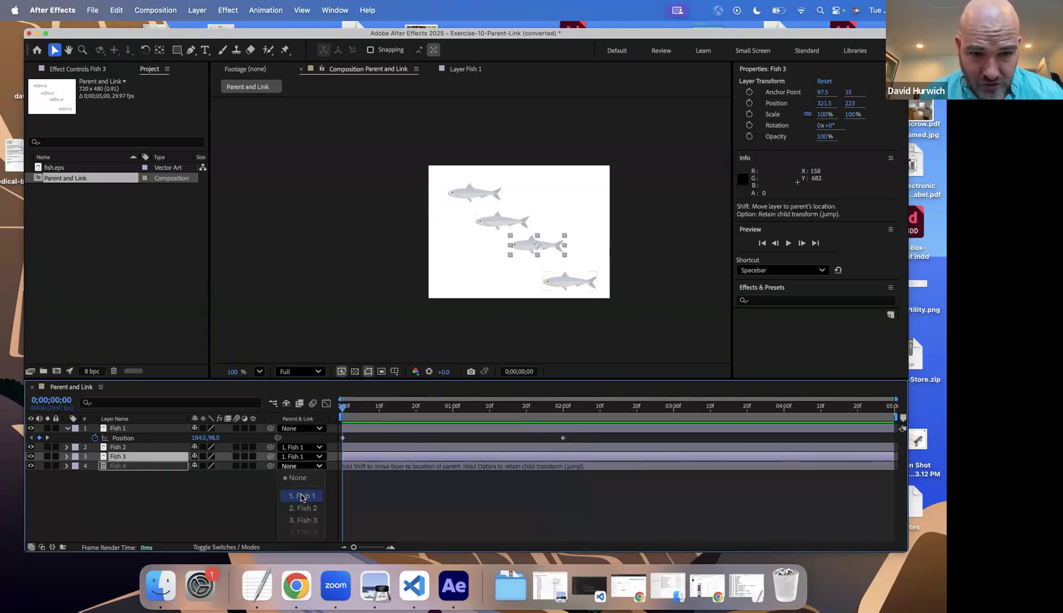
key("space")
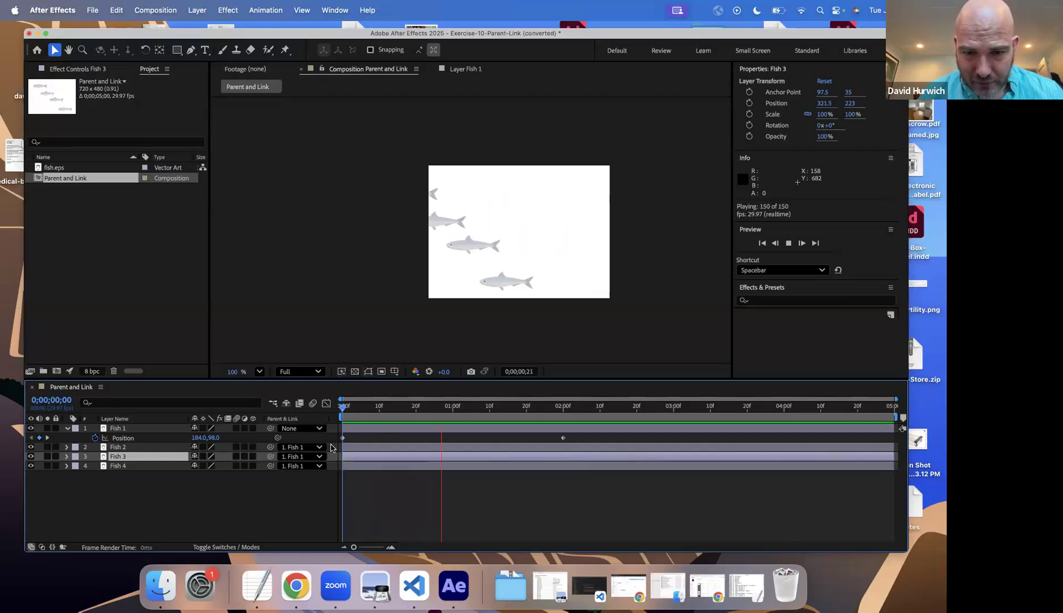
key("space")
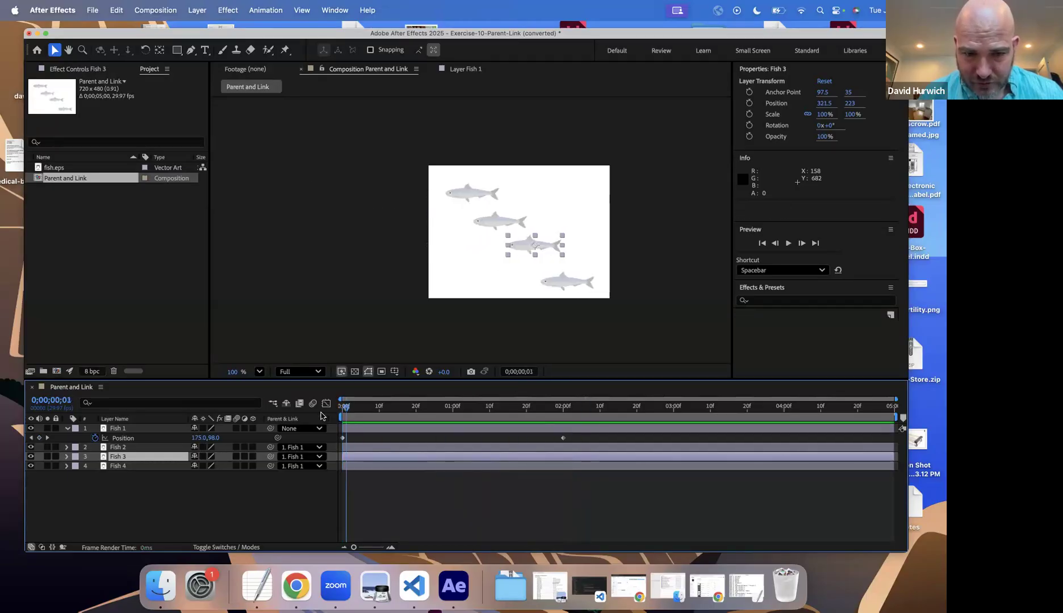
key("space")
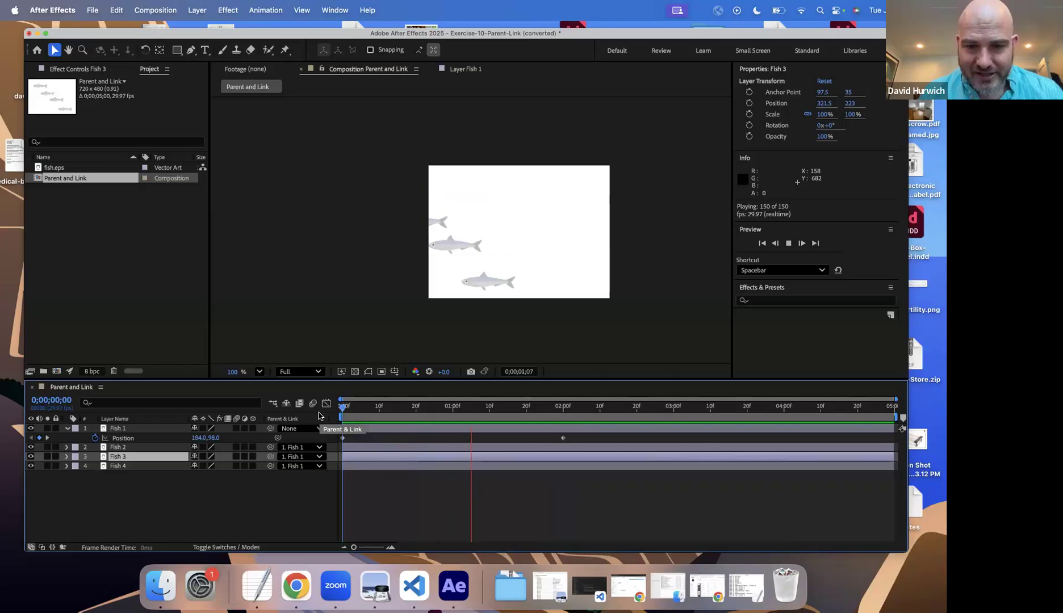
key("space")
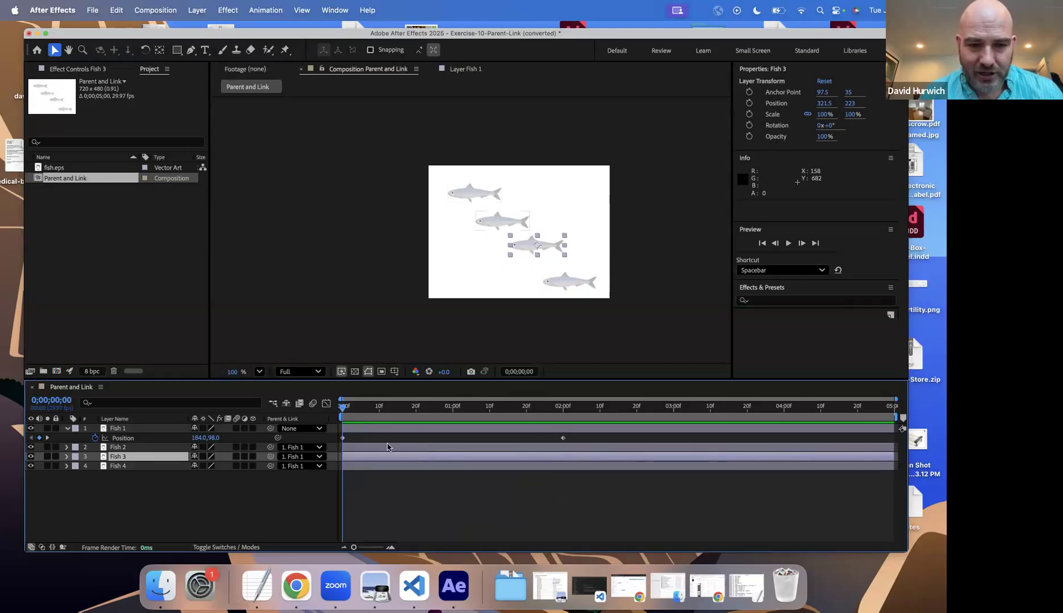
Step: Change Fish 1's Position keyframe at 2 seconds by moving the fish off the composition's right edge, to about 866, 98
left_click(355, 448)
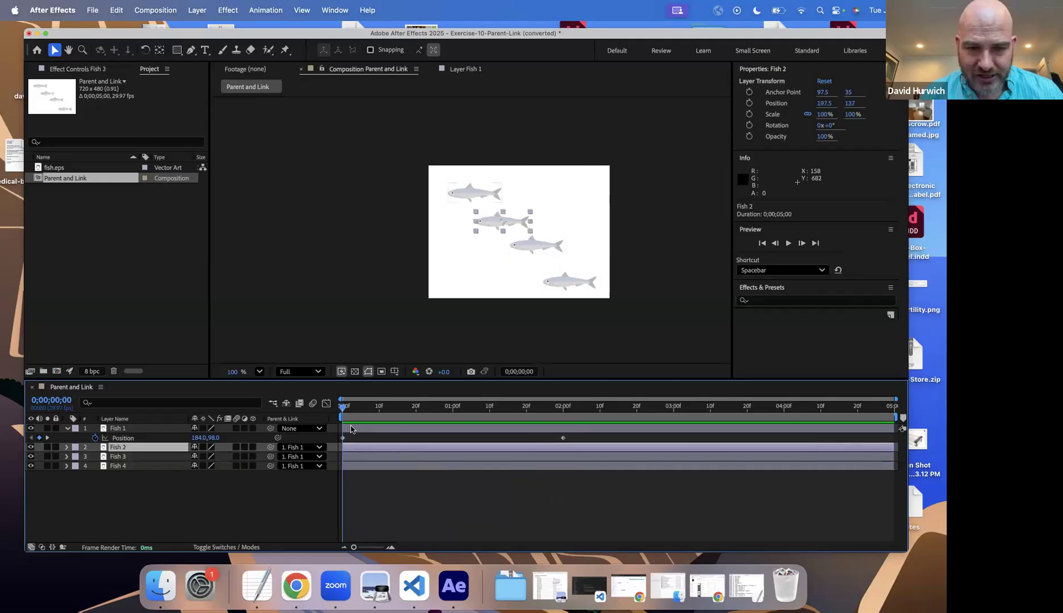
left_click(351, 430)
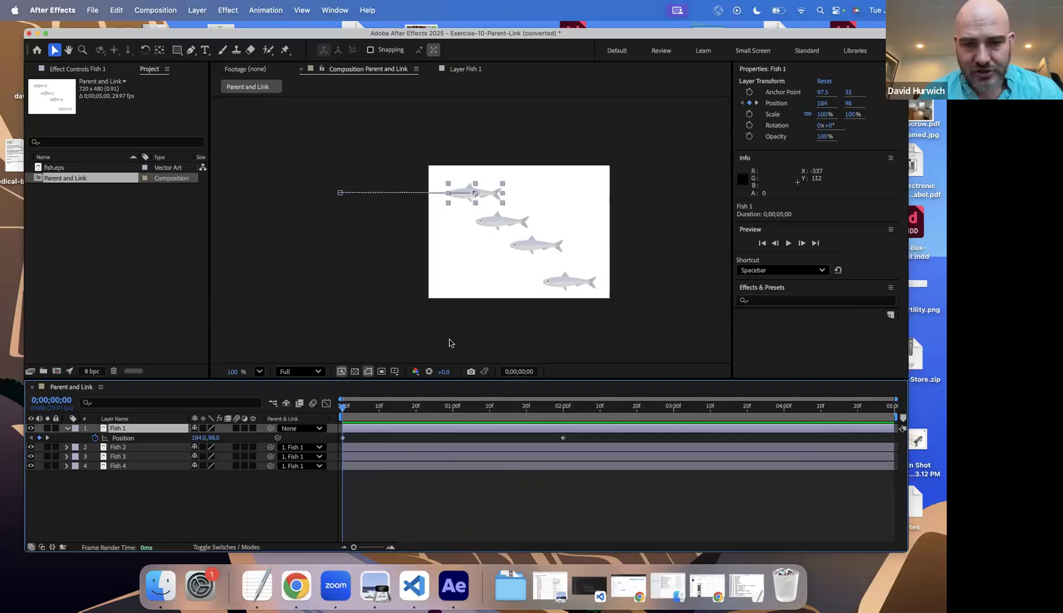
left_click(47, 438)
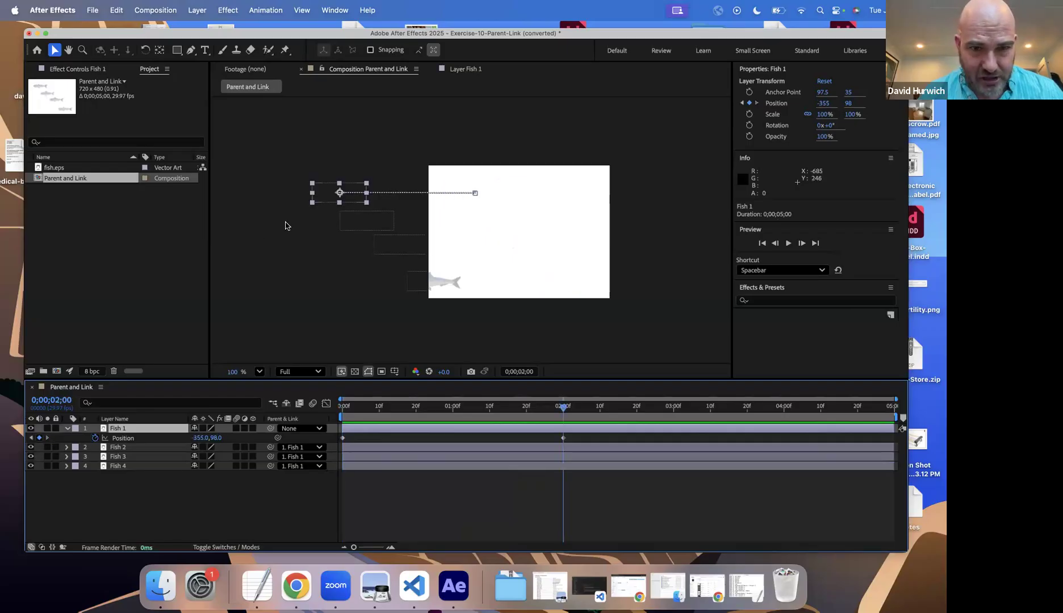
left_click_drag(330, 196, 646, 193)
Step: Preview the four fish moving off to the right several times and return the playhead to 0 seconds
key("space")
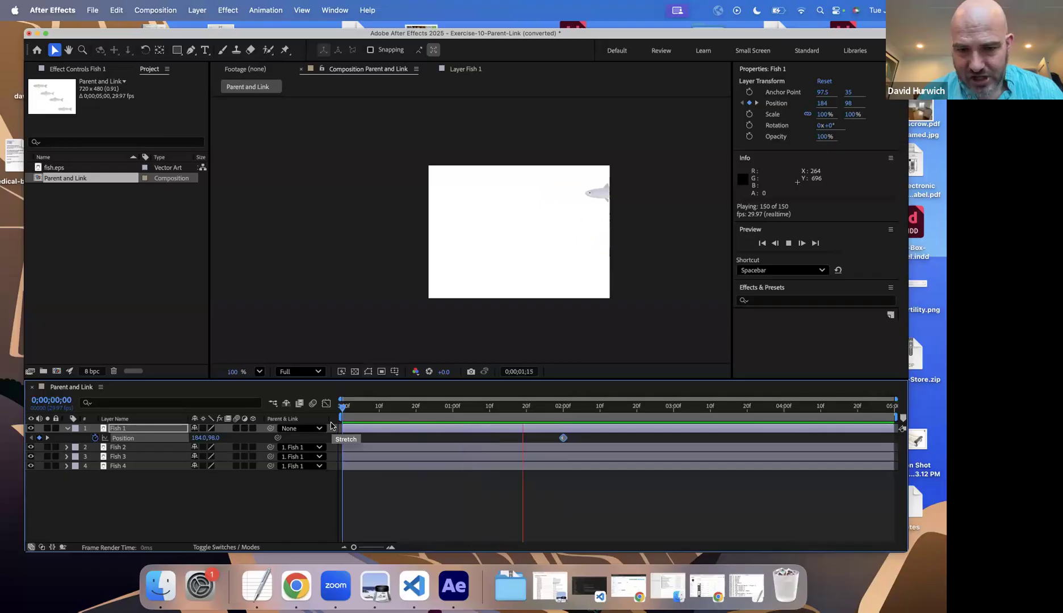
key("space")
left_click(343, 418)
key("space")
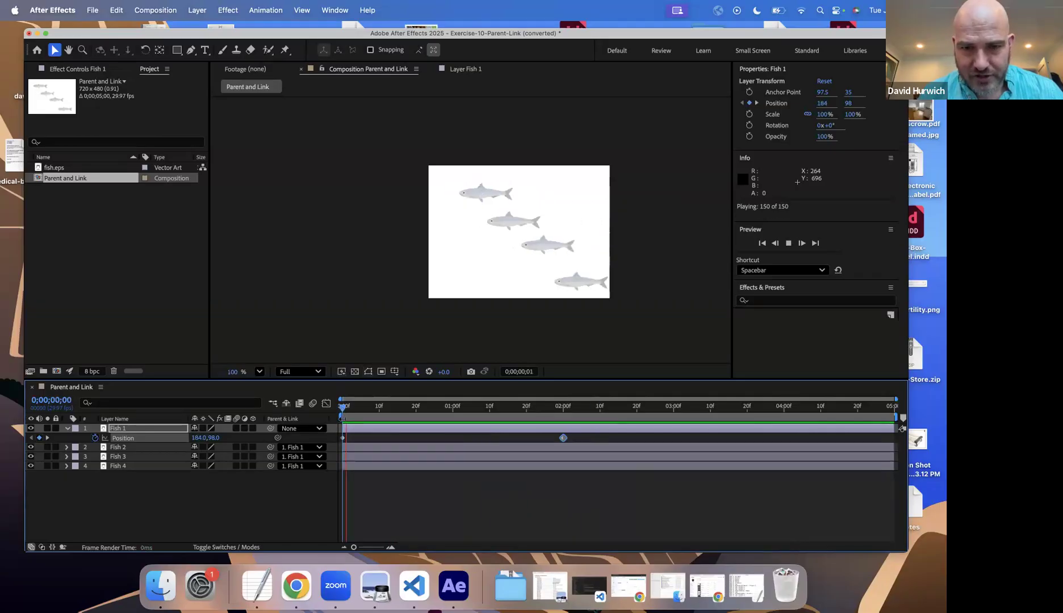
key("space")
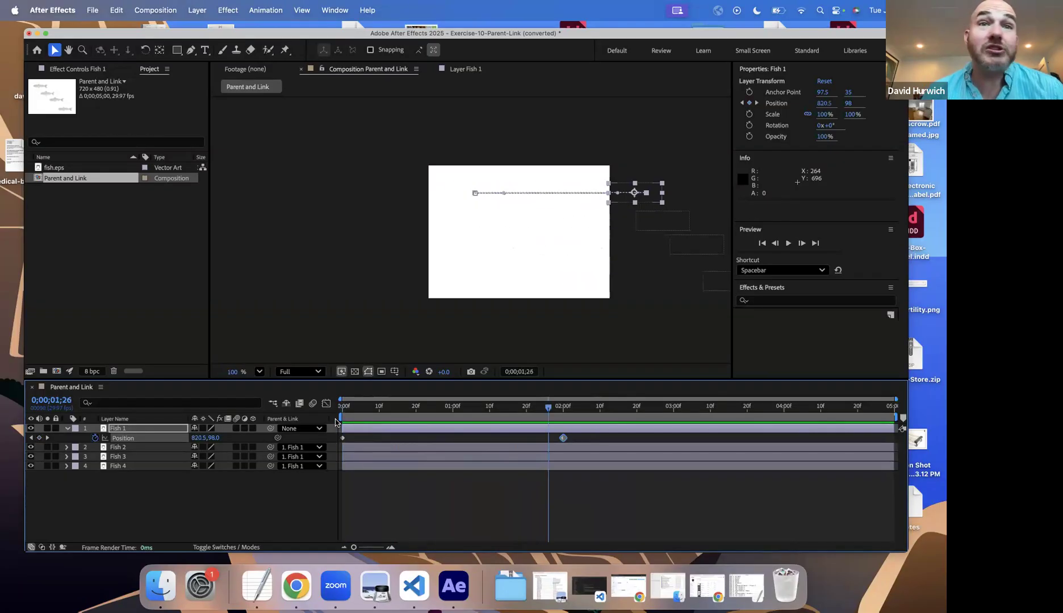
left_click(336, 420)
key("space")
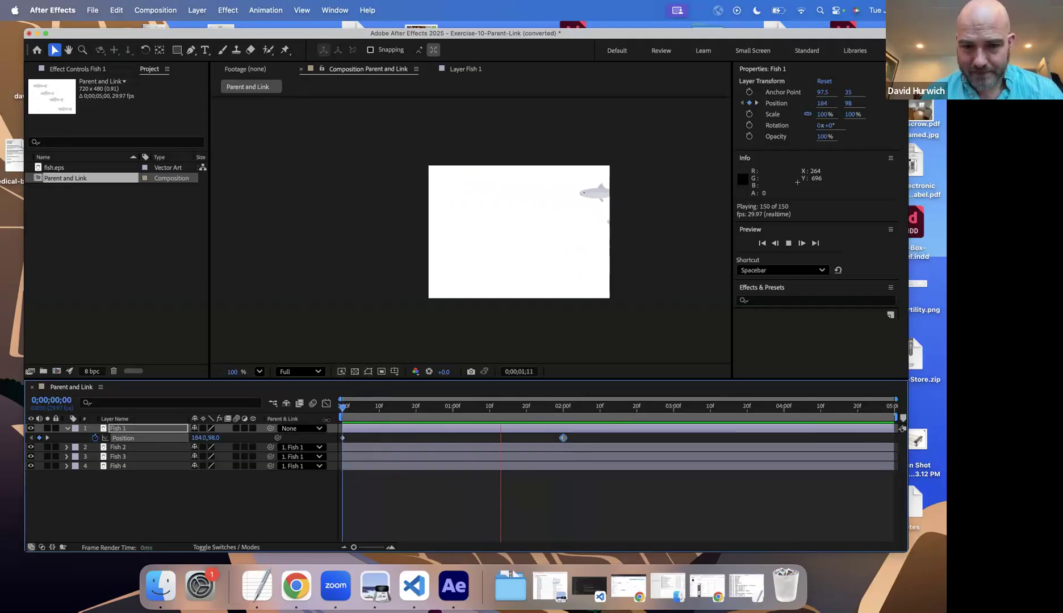
key("space")
left_click_drag(356, 416, 318, 421)
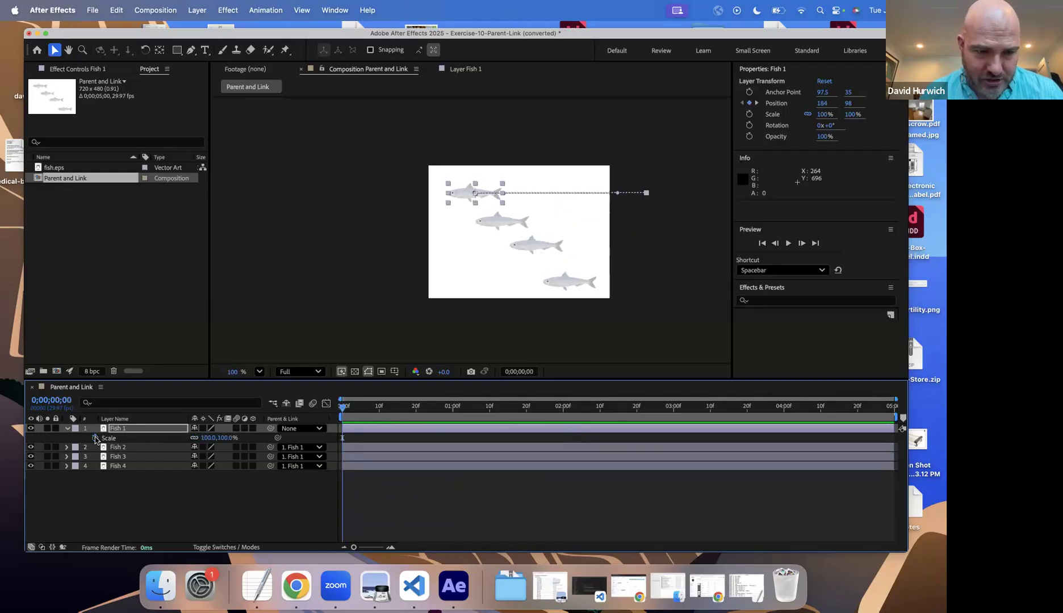
Step: Keyframe Fish 1's Scale at 100% at 0 seconds and 150% at 1 second
key("alt+shift+s")
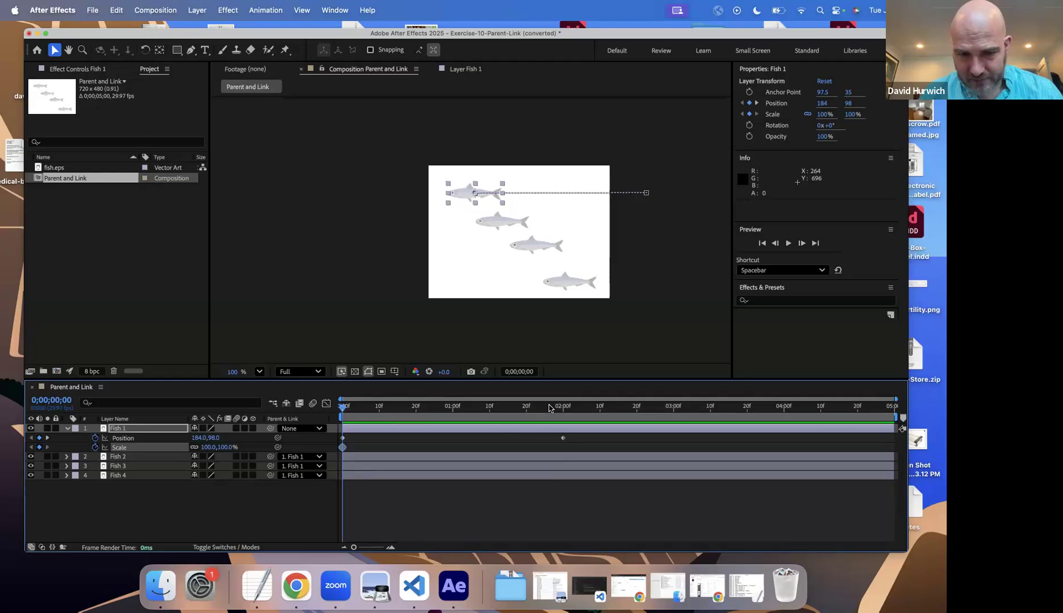
left_click(451, 407)
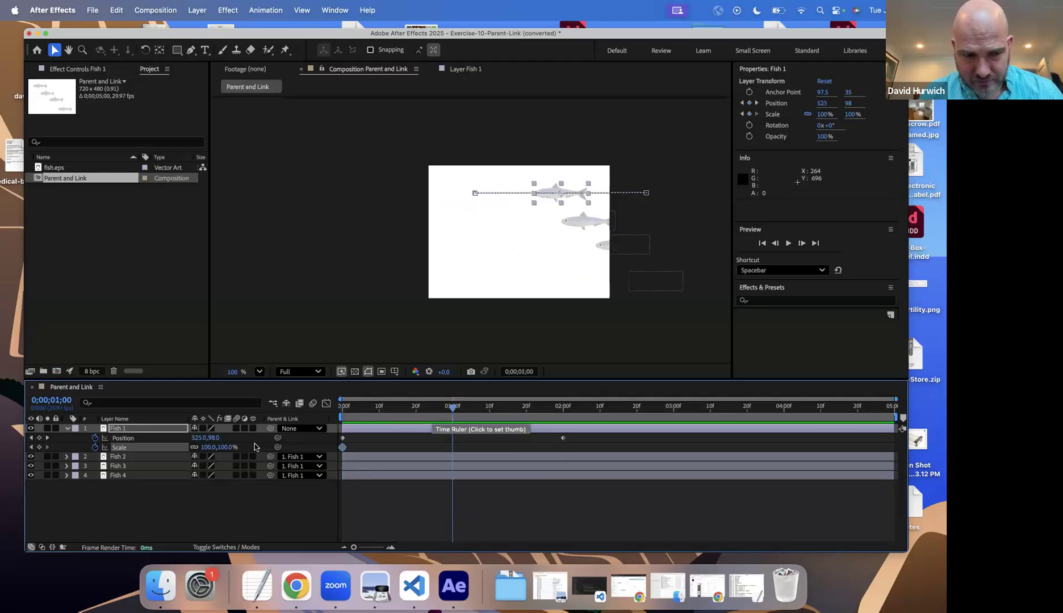
left_click_drag(207, 448, 229, 448)
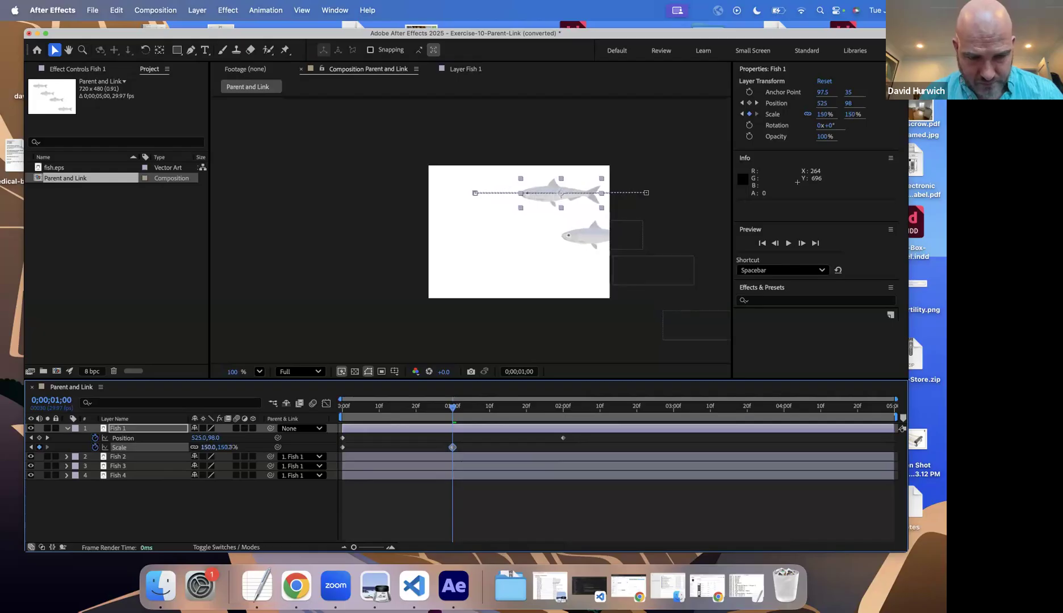
Step: Preview from 0 seconds how Fish 1's scaling affects the child fish, and return the playhead to the start
left_click(344, 407)
key("space")
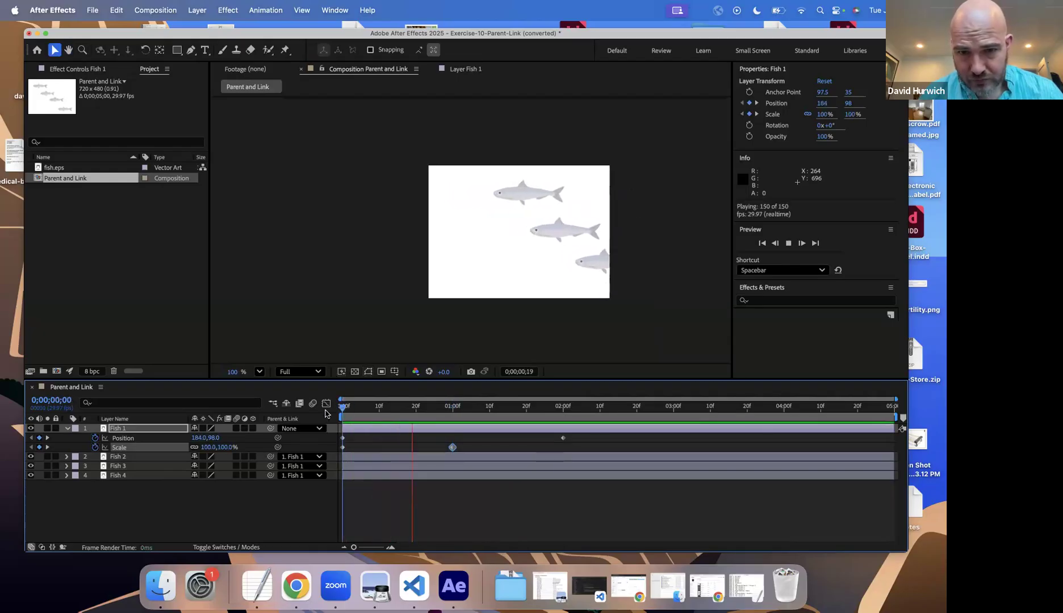
key("space")
key("space")
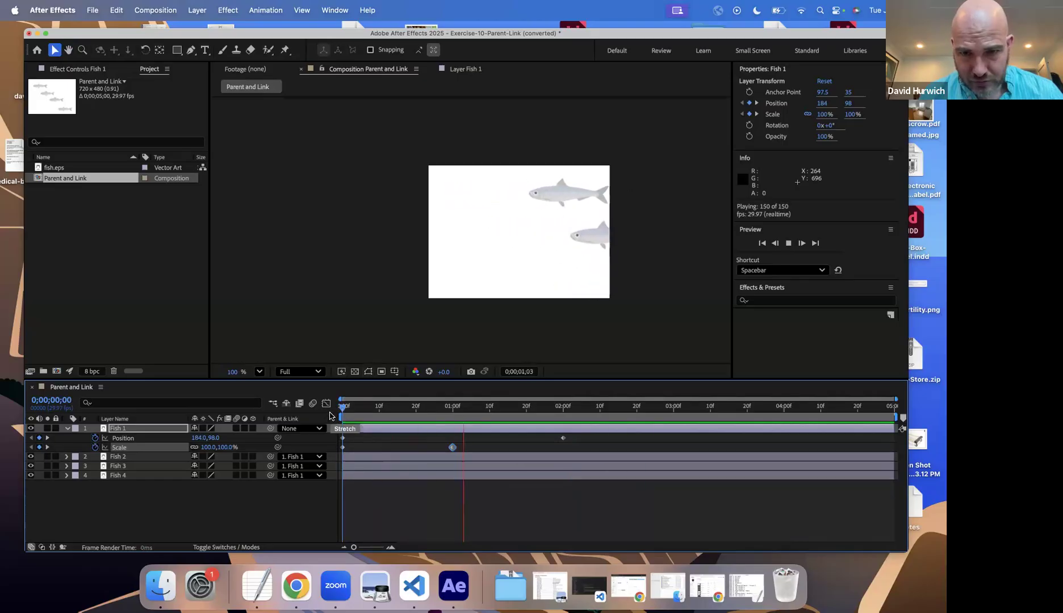
key("space")
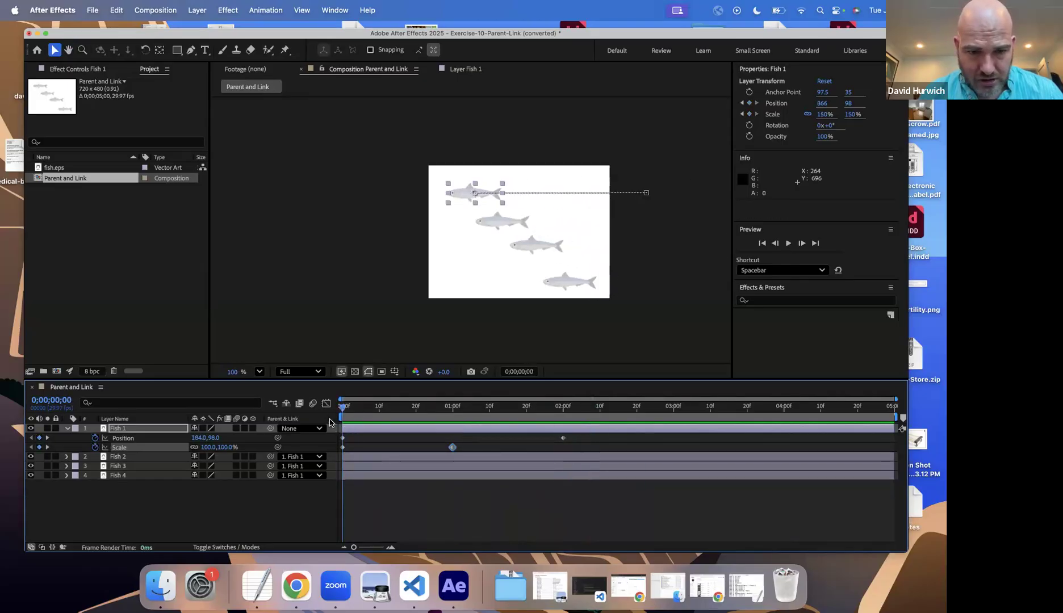
Step: Keyframe Fish 1's Opacity at 100% at 0 seconds and 0% at 1 second
key("t")
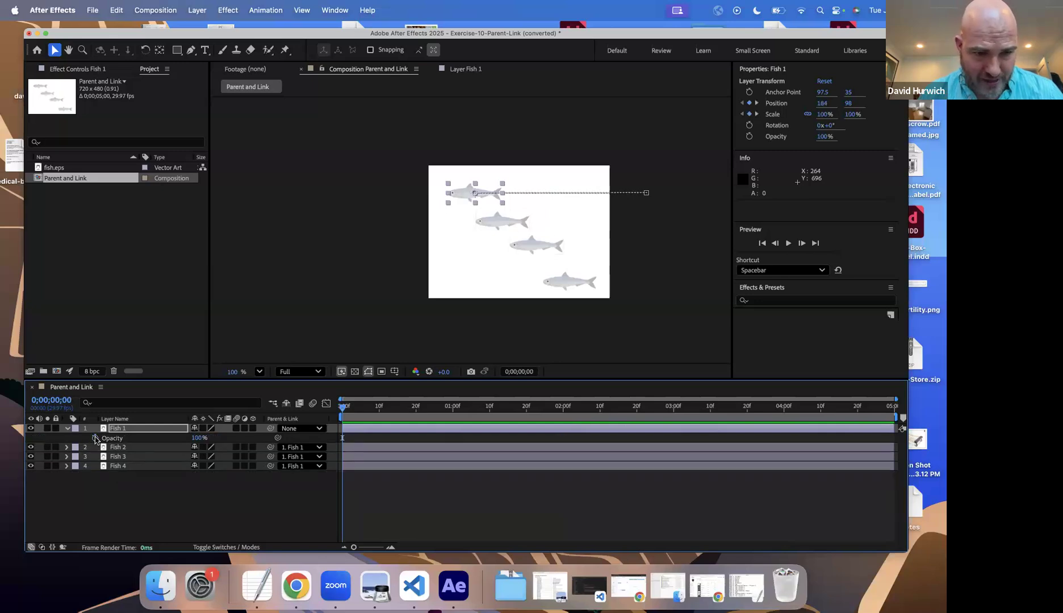
left_click(94, 438)
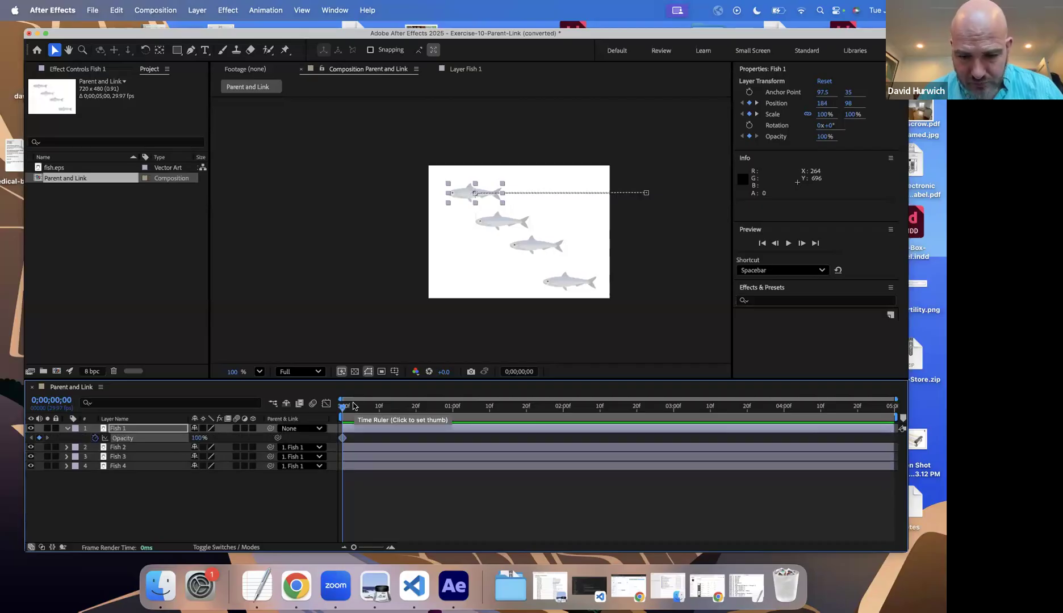
key("u")
mouse_move(450, 408)
left_mouse_down()
mouse_move(526, 415)
mouse_move(446, 409)
mouse_move(453, 429)
left_mouse_up()
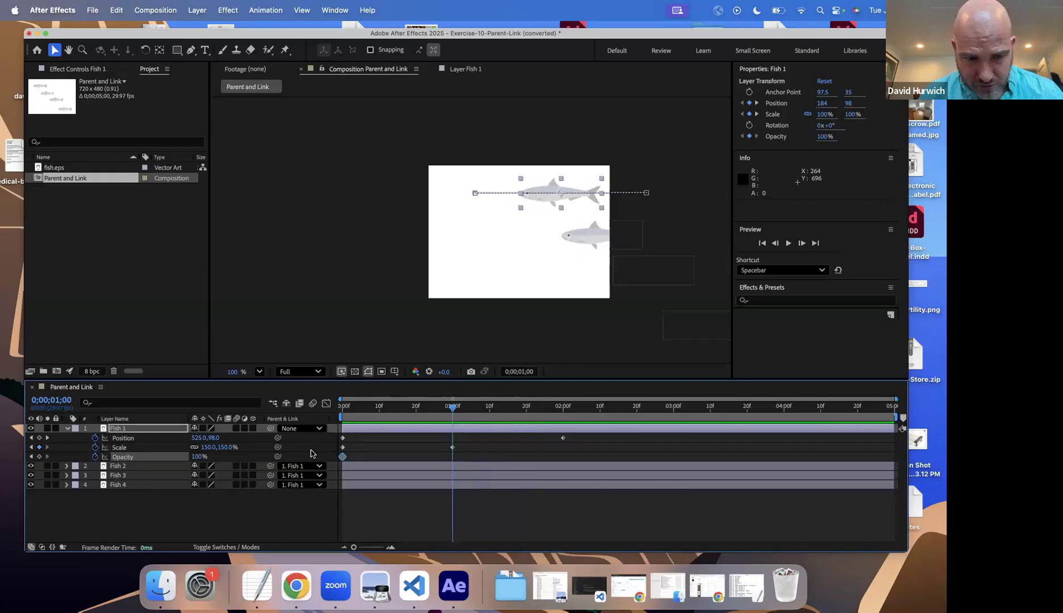
left_click_drag(195, 459, 96, 465)
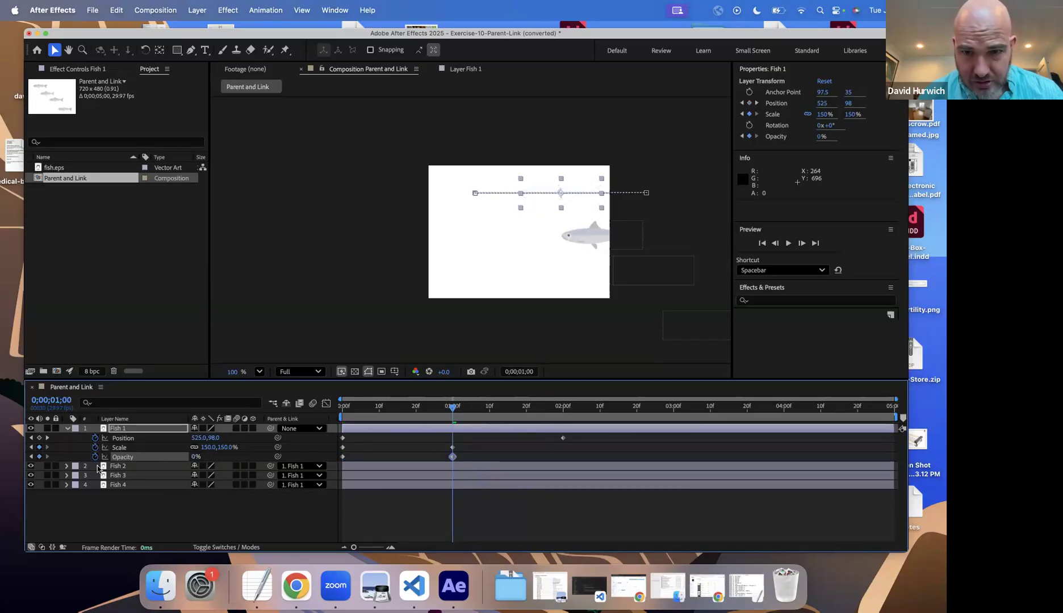
Step: Preview Fish 1's opacity fade from the start to check its effect on the child fish
left_click(366, 417)
key("space")
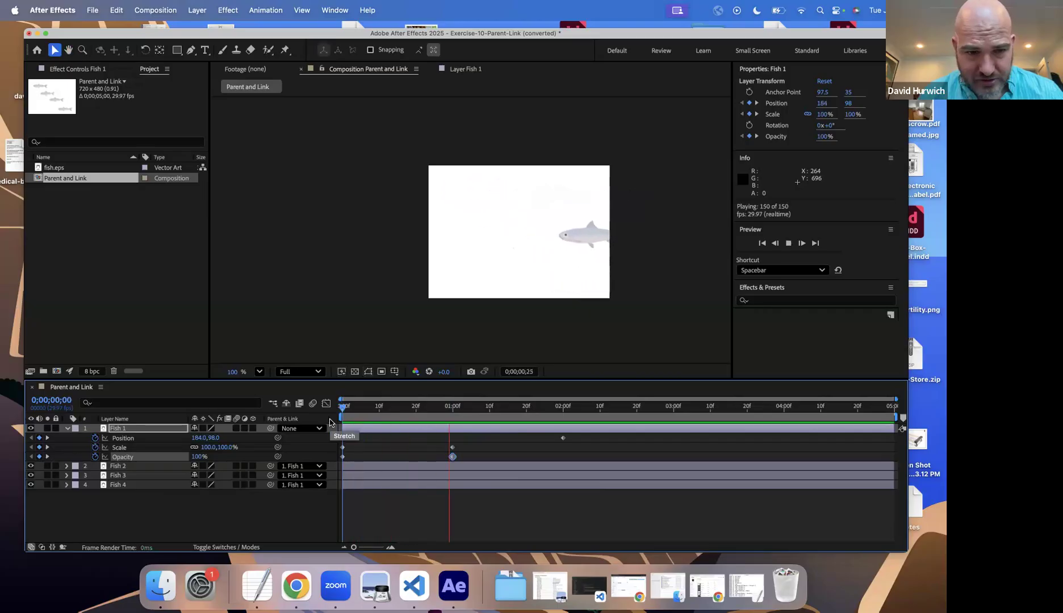
key("space")
Step: Remove Fish 1's Opacity and Scale keyframes, with Opacity set back to 100% and the playhead at 0 seconds
left_click(96, 458)
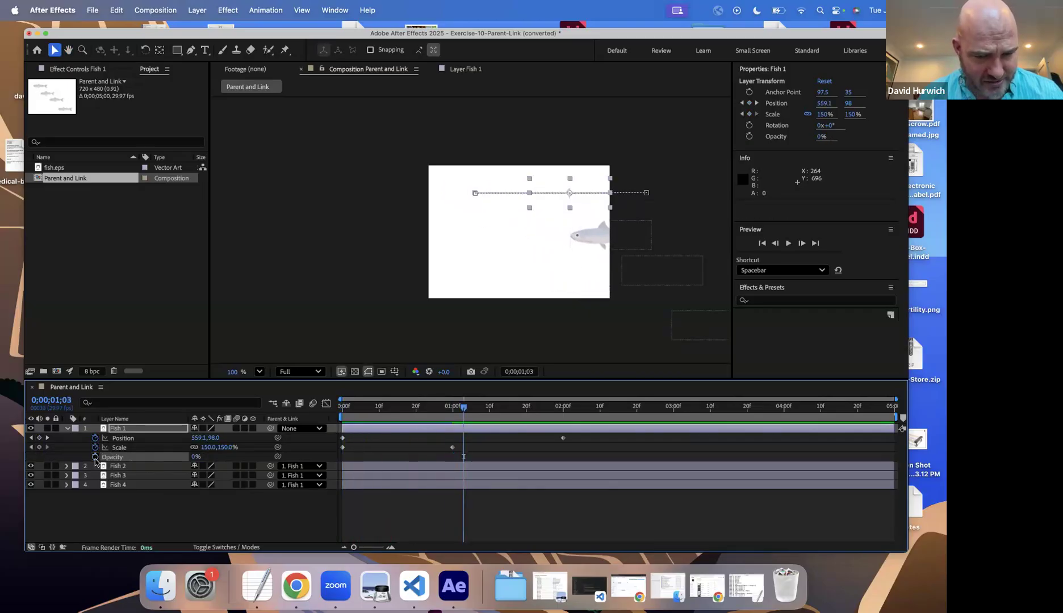
left_click_drag(318, 466, 404, 465)
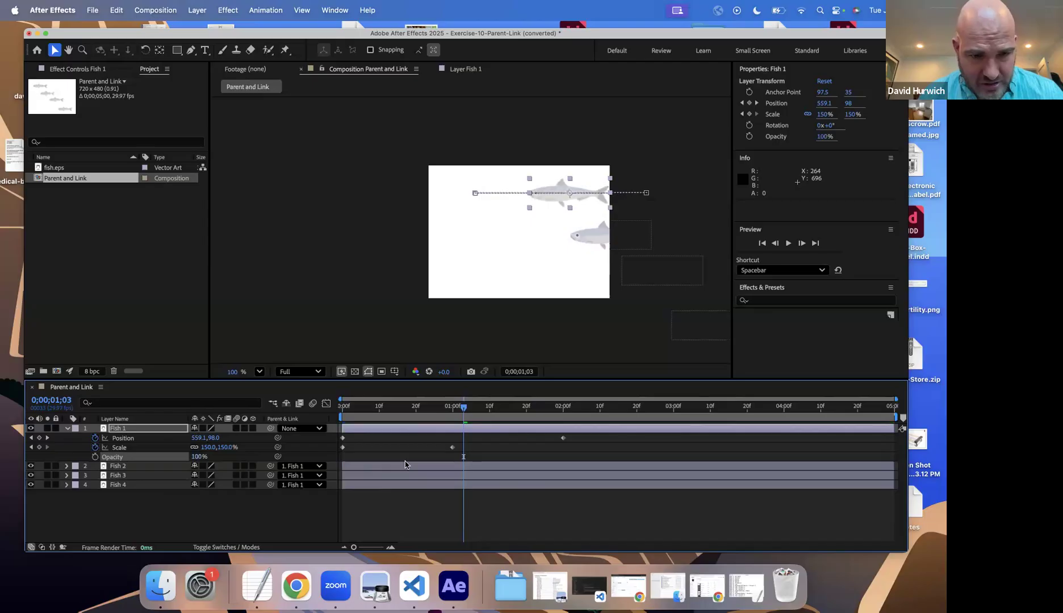
left_click_drag(348, 416, 310, 404)
left_click_drag(472, 450, 326, 462)
key("Delete")
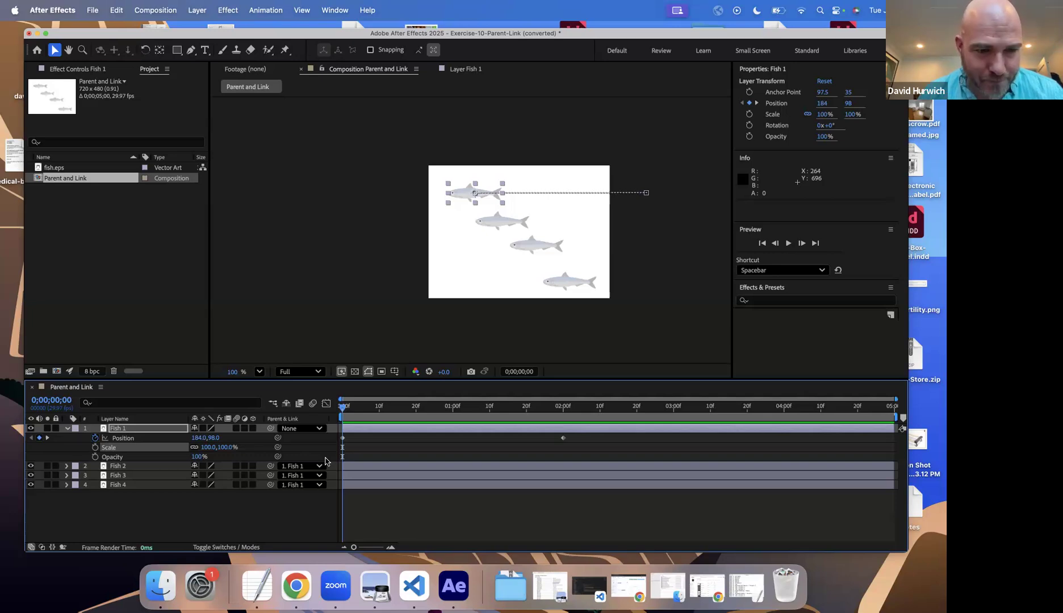
Step: Show only Fish 1's keyframed Position property in the timeline and select the Fish 2 layer
left_click(67, 429)
left_click_drag(356, 412, 311, 454)
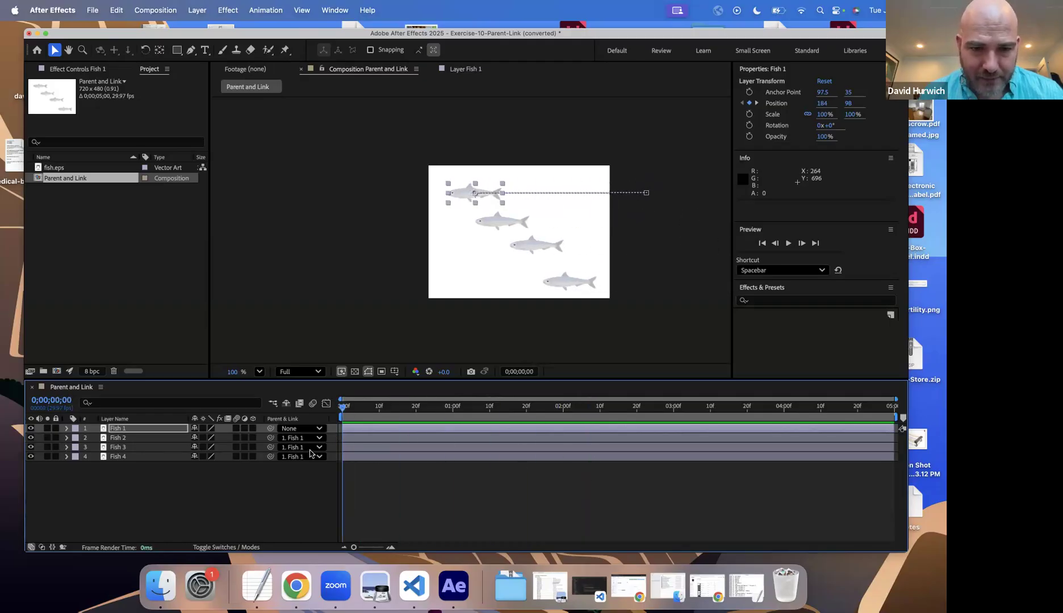
key("u")
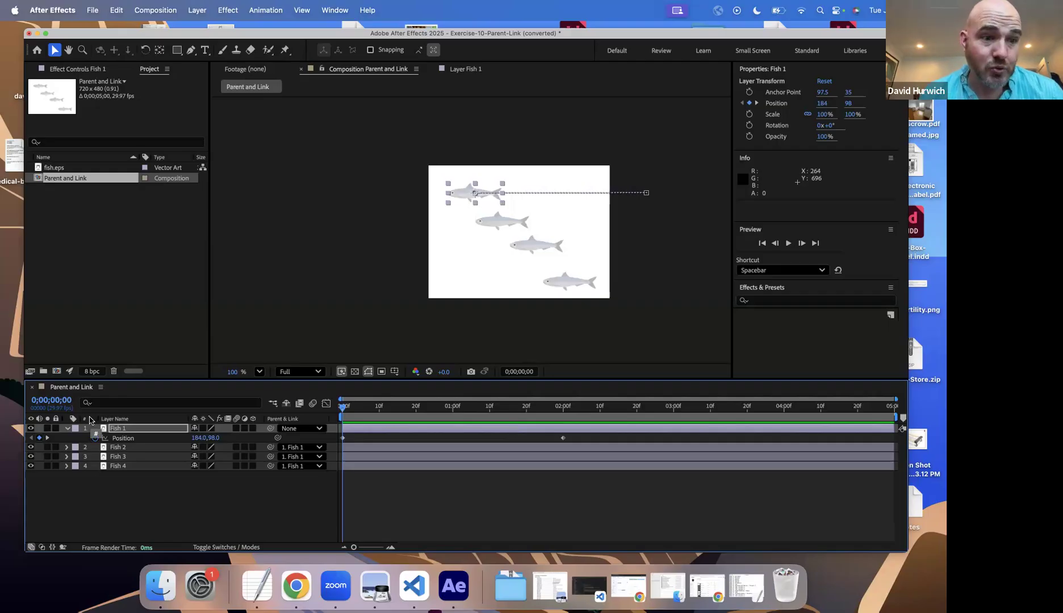
left_click(120, 448)
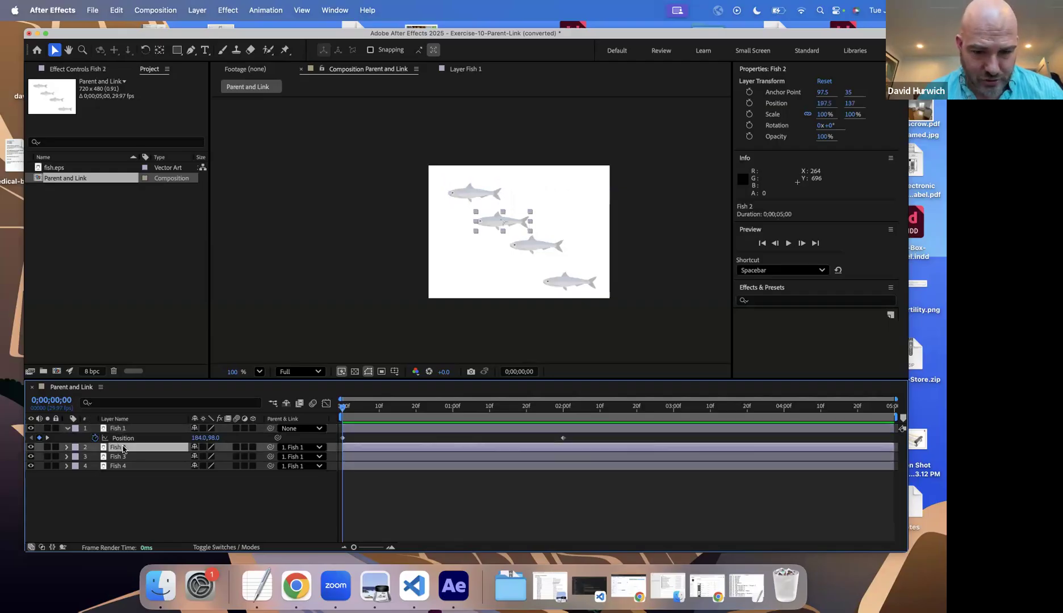
Step: Keyframe Fish 2's Rotation at 0x+0° at 0 seconds and 1x+0° at 2 seconds
key("alt+shift+r")
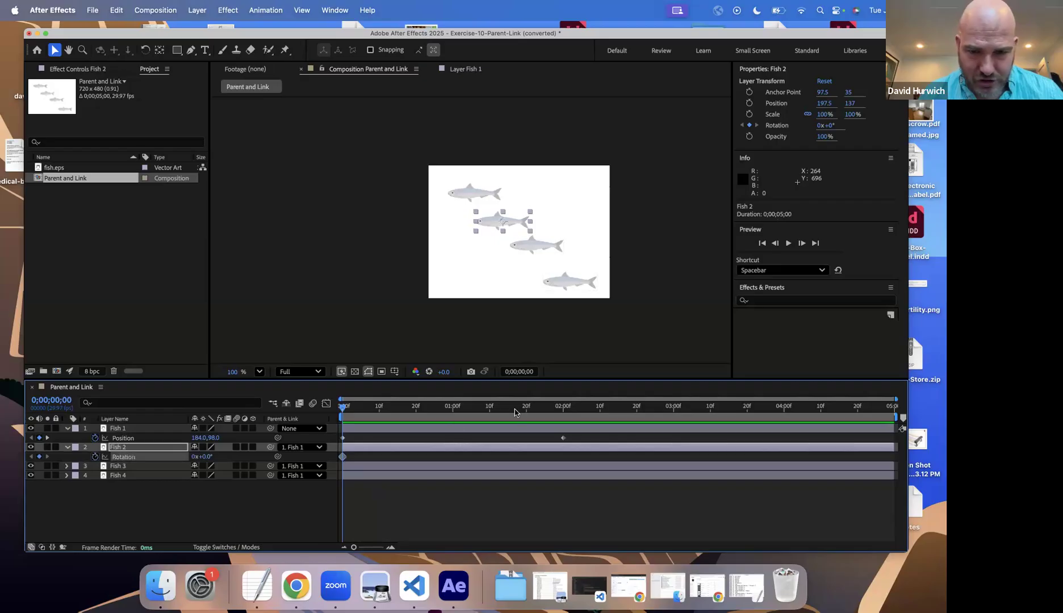
left_click(560, 408)
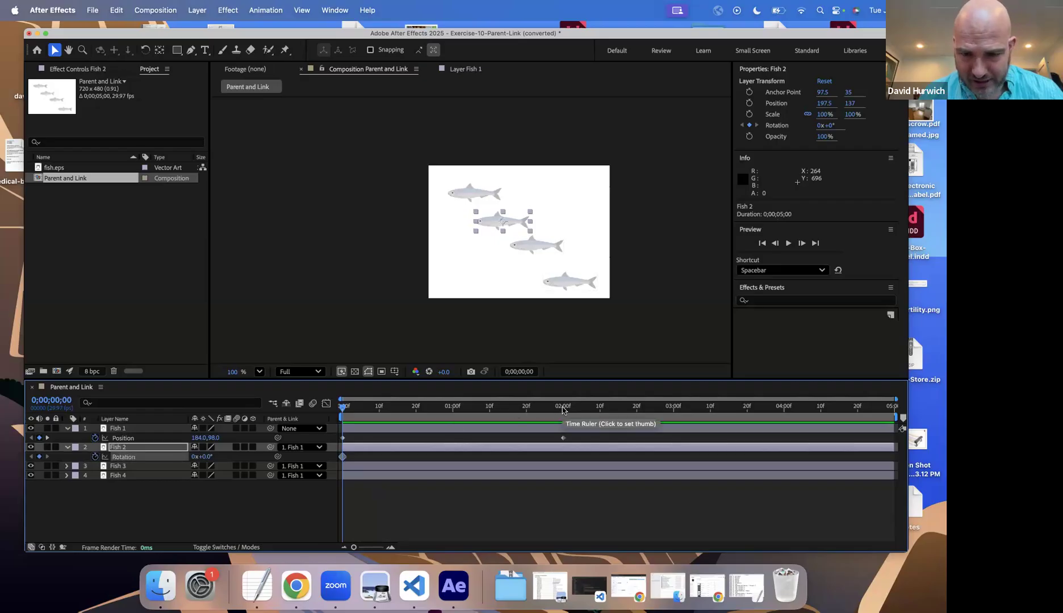
left_click(194, 456)
type("1")
key("Return")
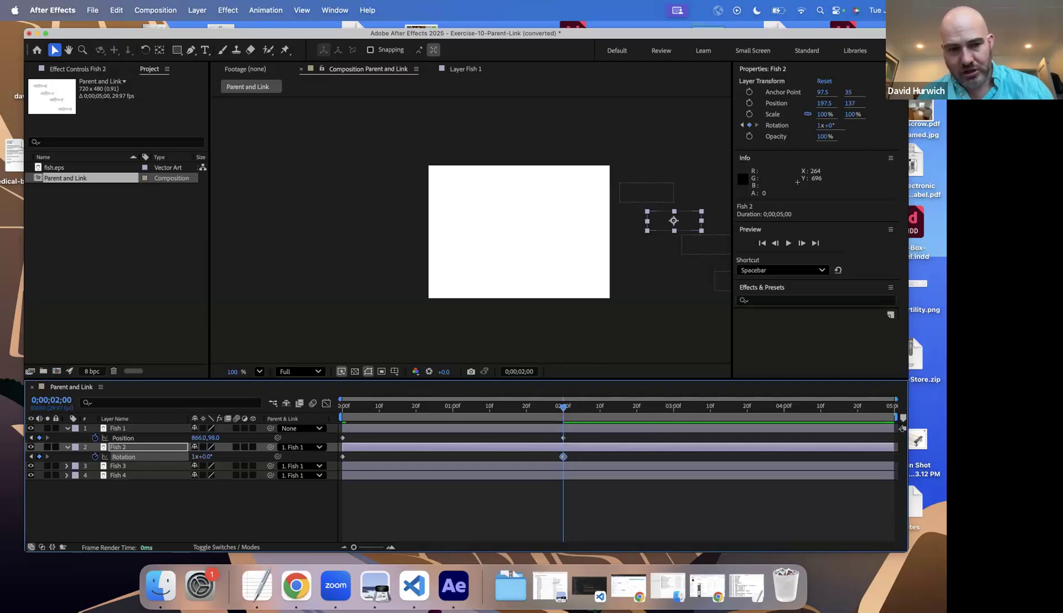
Step: Preview the animation from the start to check Fish 2's own rotation against the movement of the other fish
key("Home")
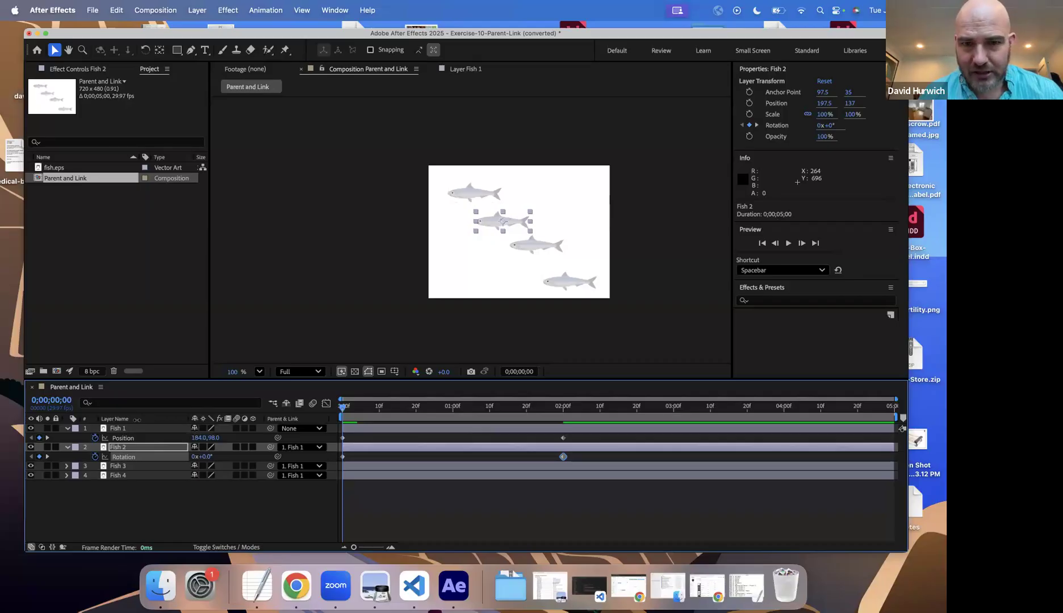
key("space")
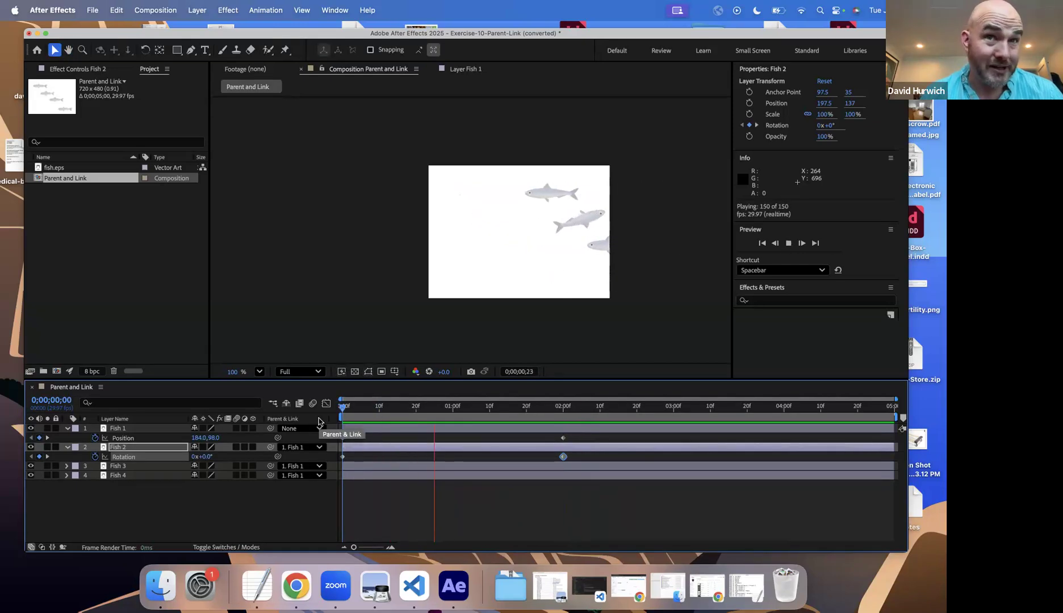
key("space")
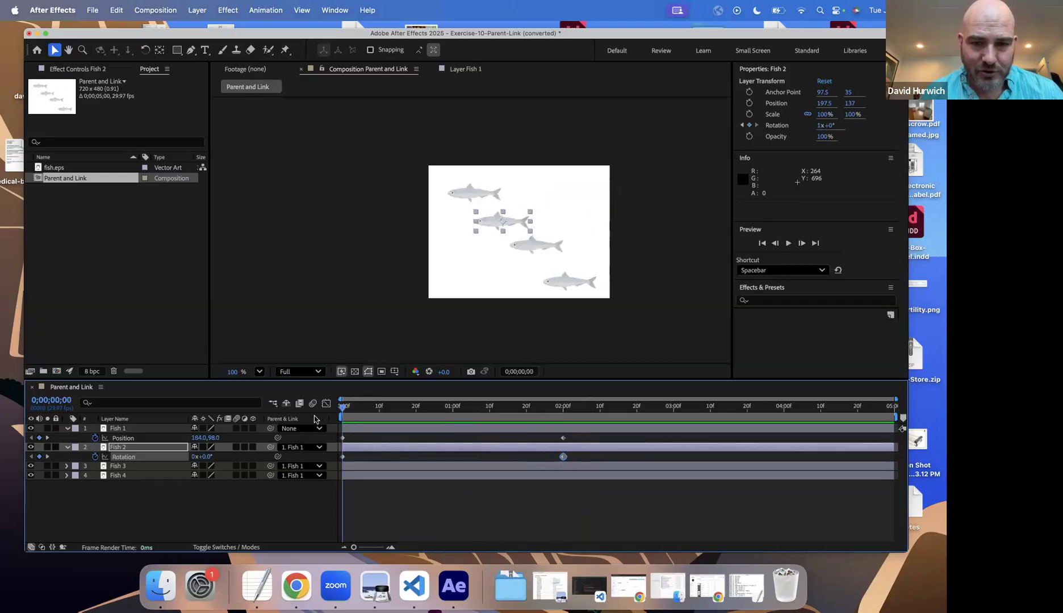
key("space")
key("space")
left_click(345, 419)
key("space")
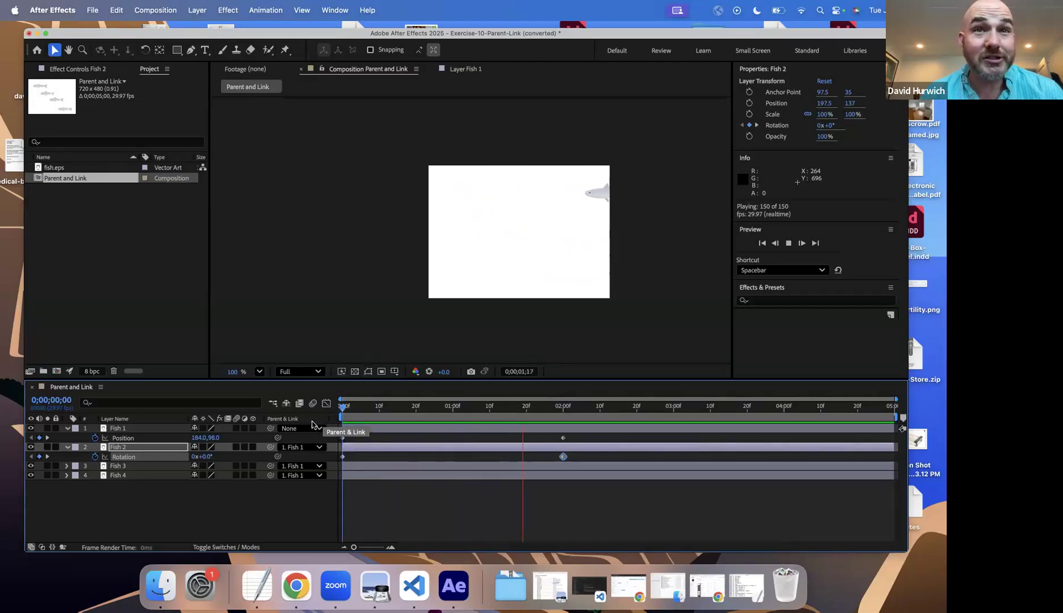
key("space")
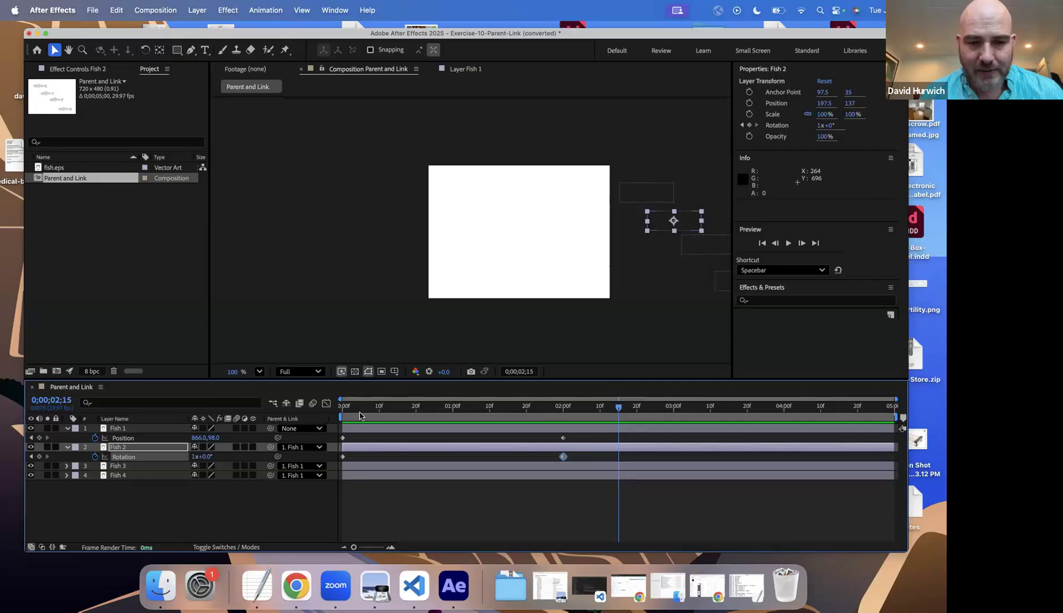
left_click(342, 417)
key("space")
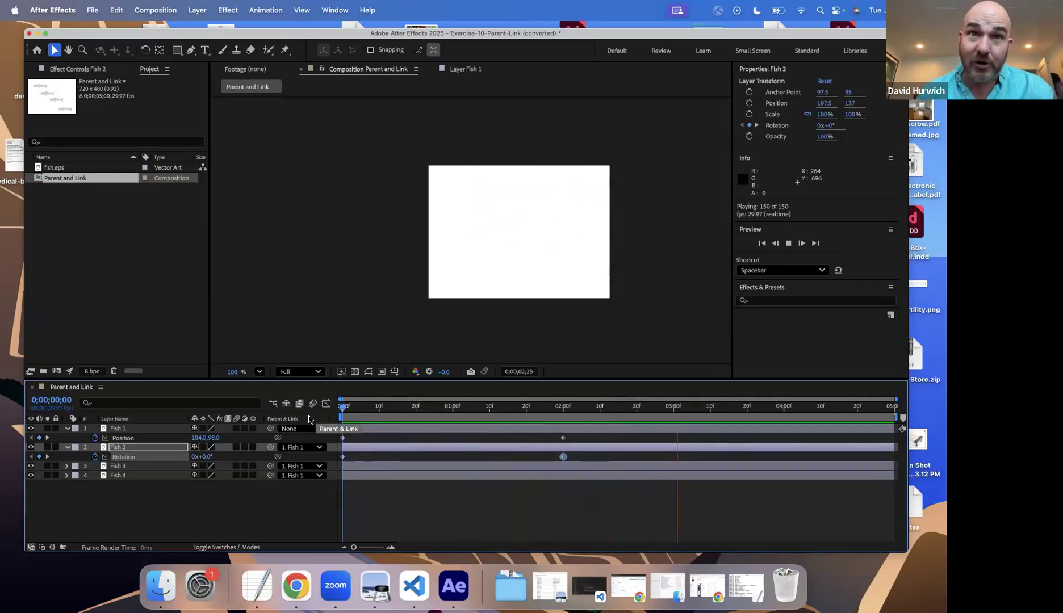
key("space")
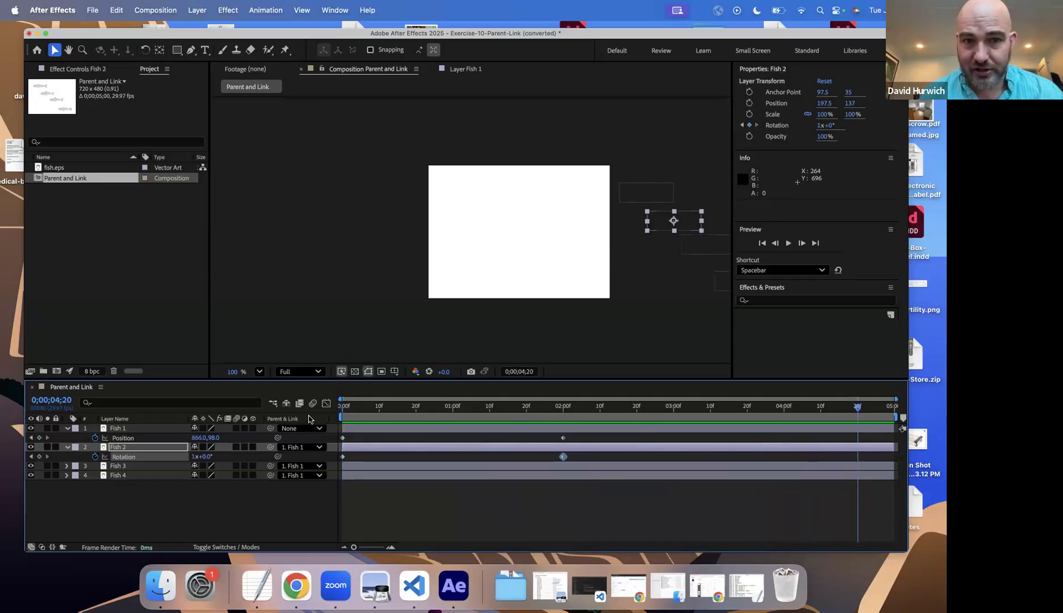
Step: Save the converted fish project, and open Exercise-11-Parent-Link-2.aep from the Drill Exercises folder, accepting its version conversion
key("super+s")
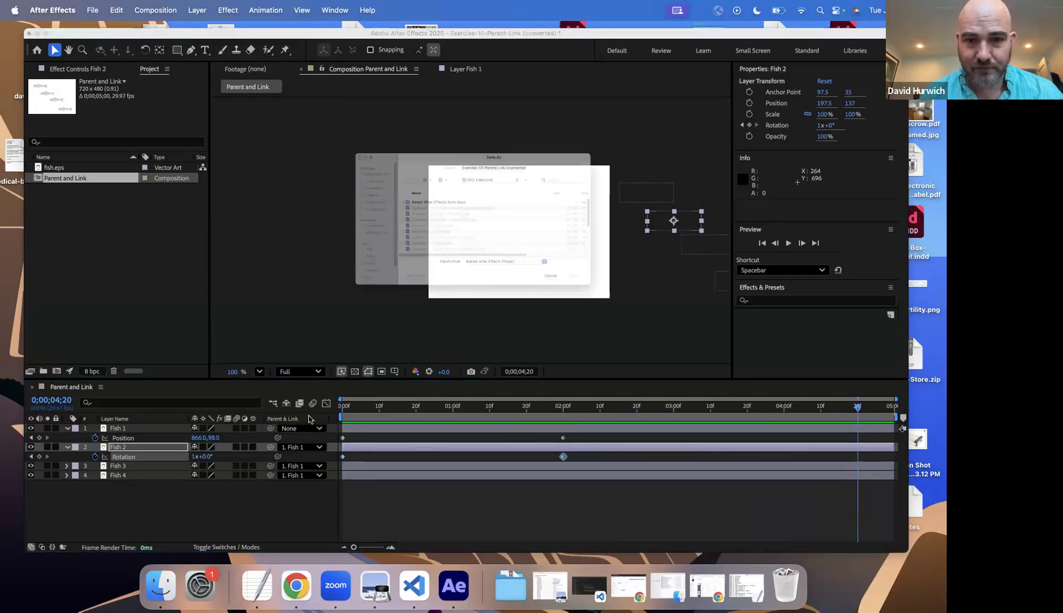
left_click(662, 328)
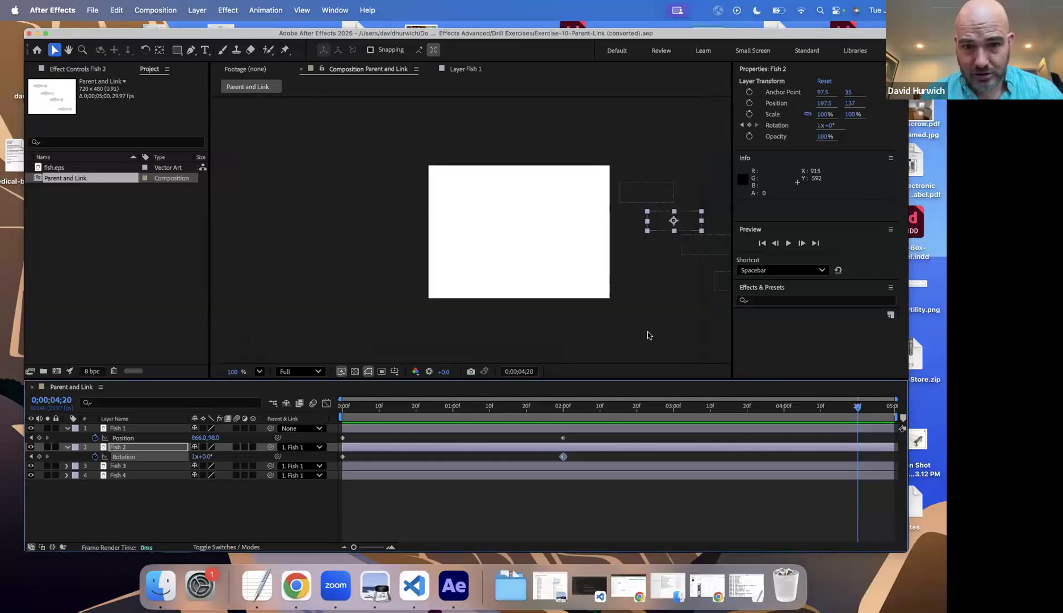
key("super+o")
scroll(371, 351, "down", 1)
double_click(351, 339)
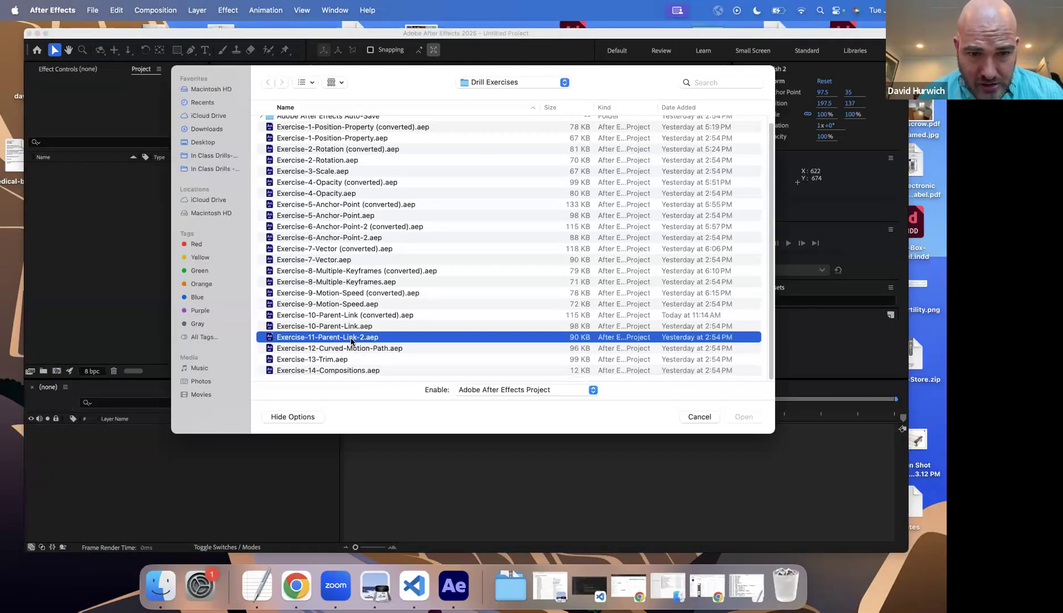
left_click(565, 335)
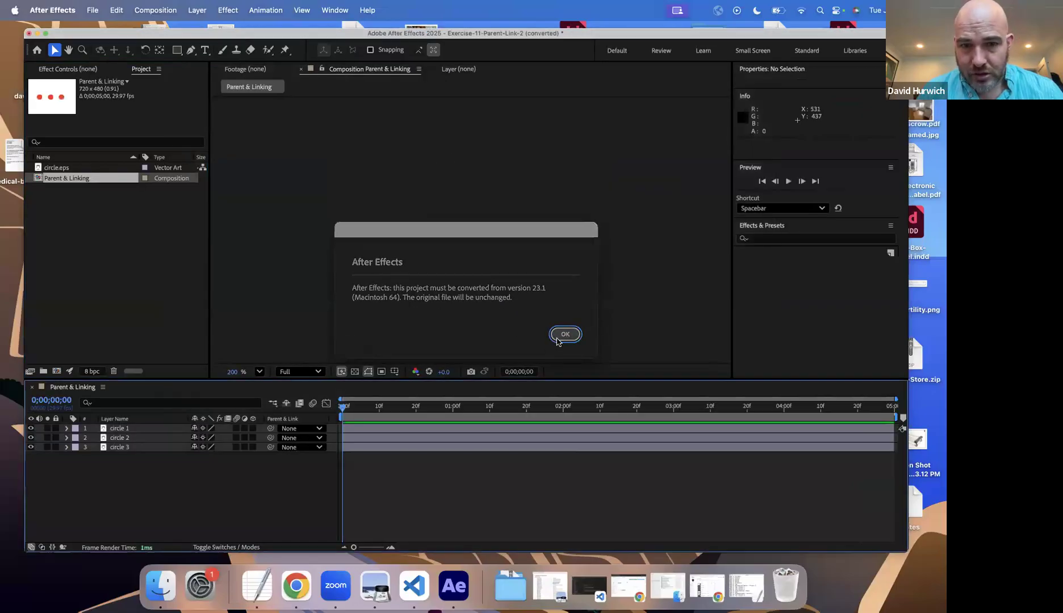
Step: Parent the circle 2 and circle 3 layers to circle 1
left_click(123, 428)
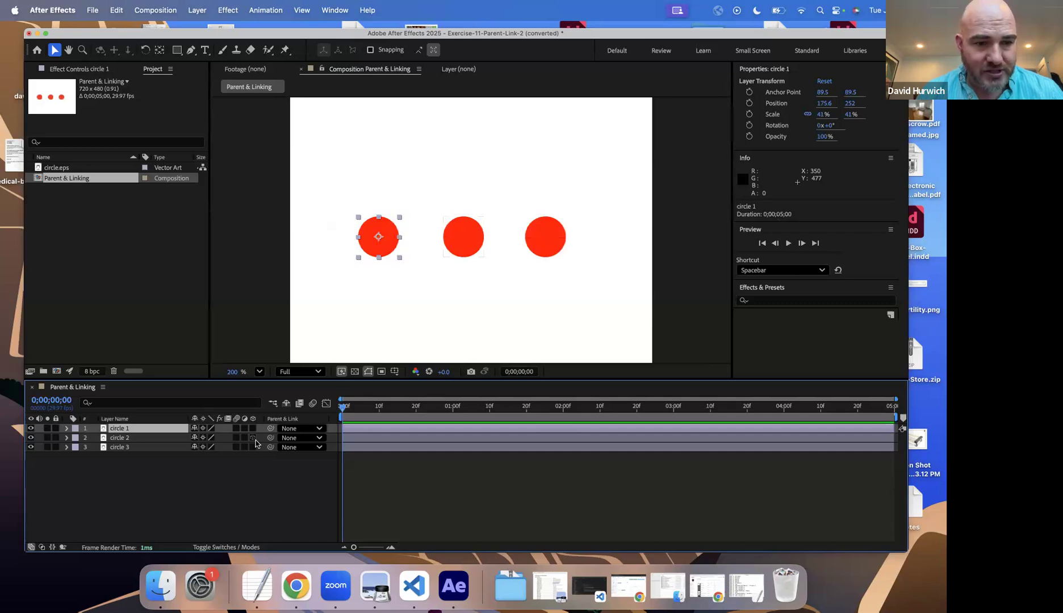
left_click(303, 439)
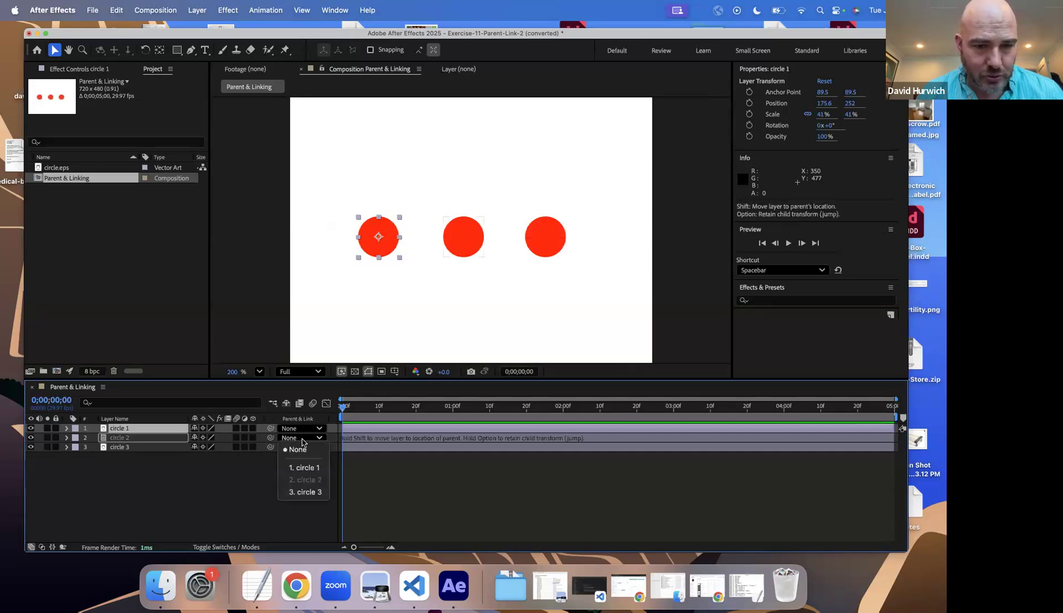
left_click(303, 467)
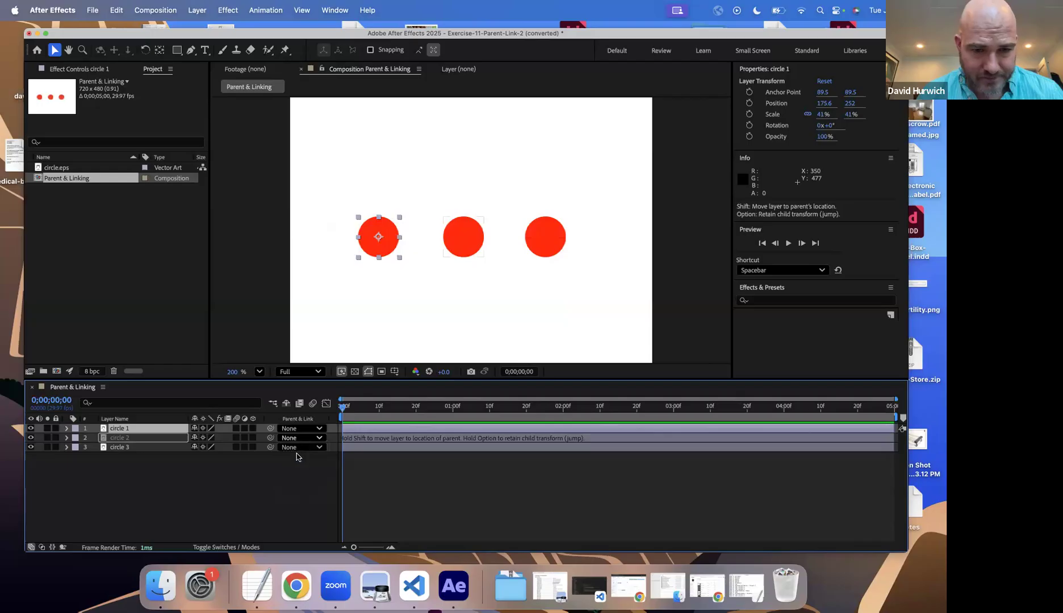
left_click(298, 448)
left_click(301, 478)
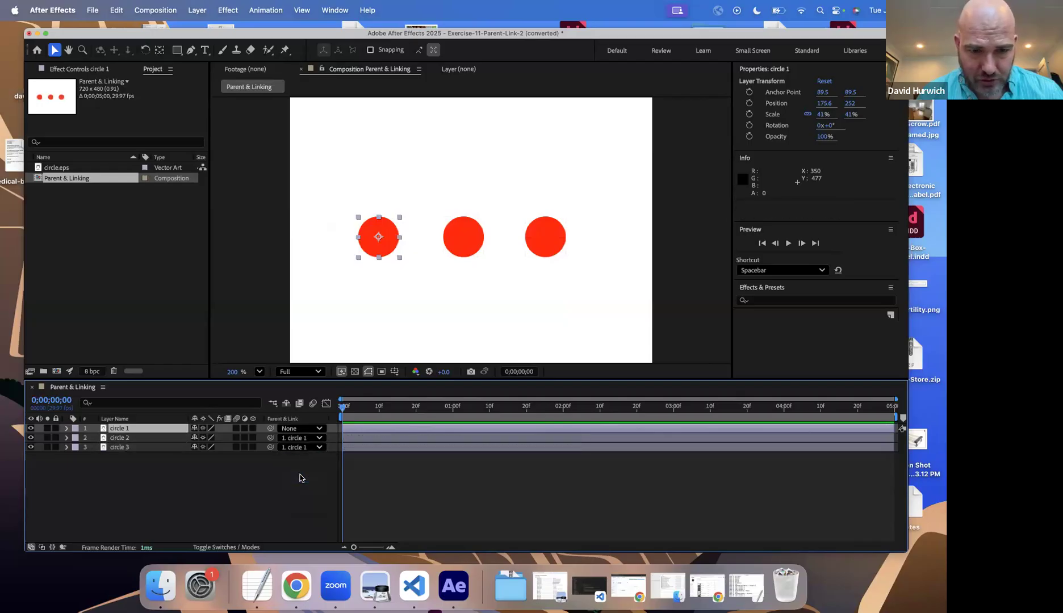
left_click(154, 420)
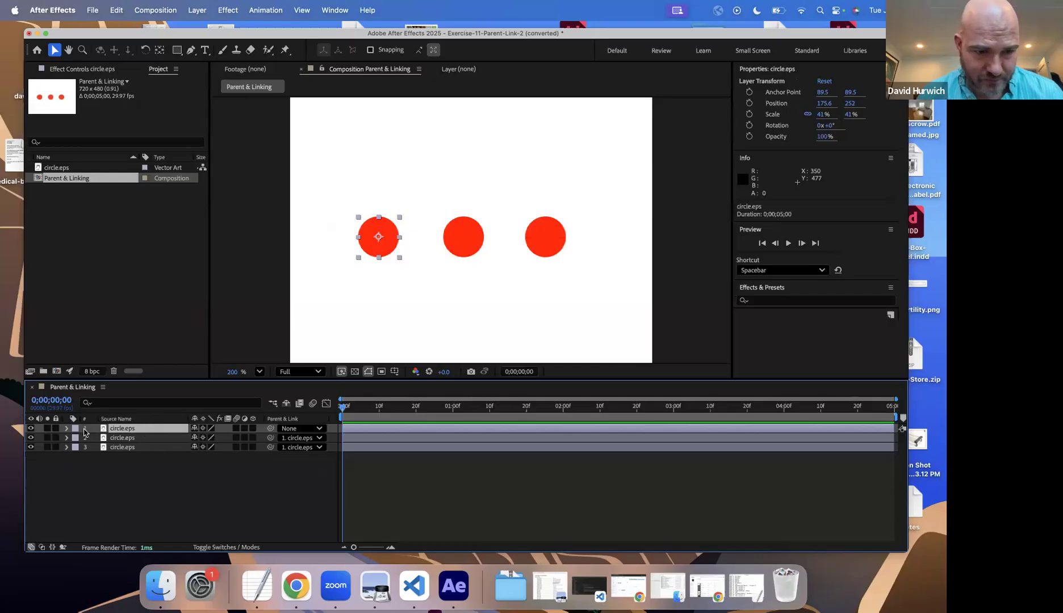
double_click(136, 431)
left_click(103, 423)
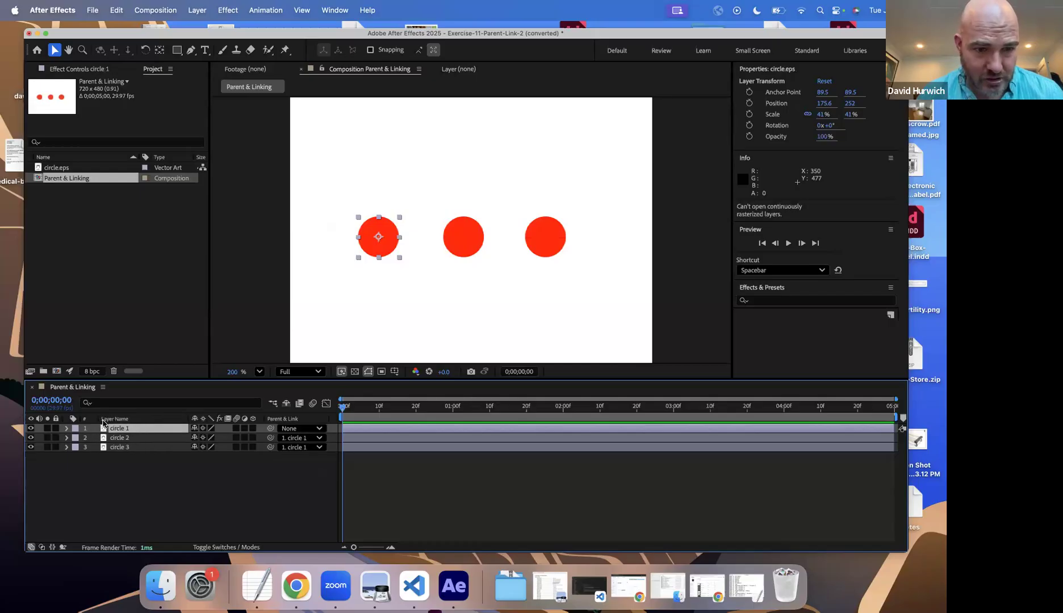
Step: Keyframe circle 1's Position at 175.6, -53 at 0 seconds and 184.6, 435 at 1 second, and briefly preview it
key("p")
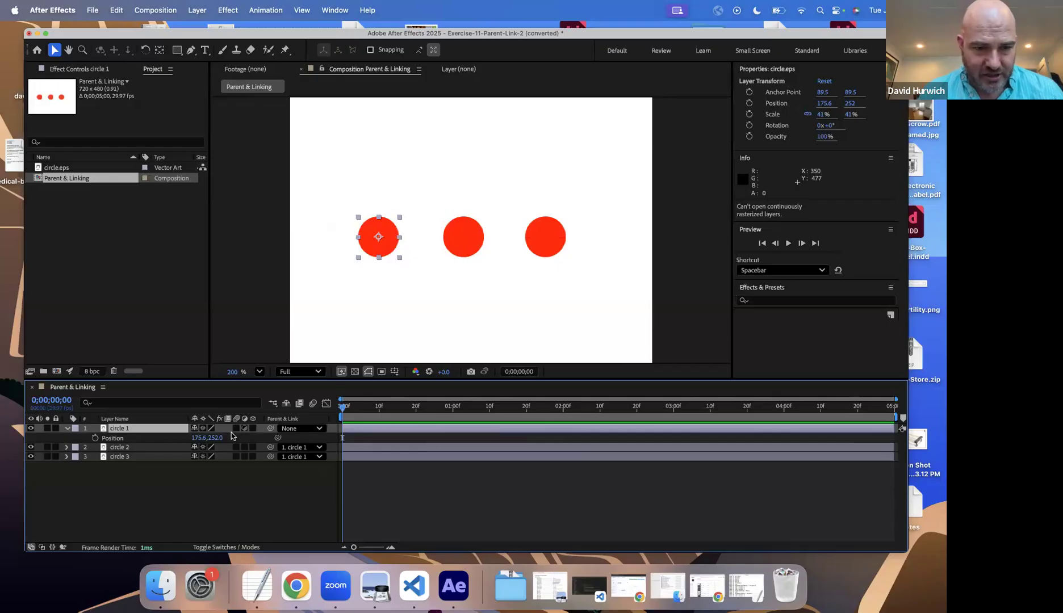
left_click_drag(191, 438, 51, 438)
left_click(95, 438)
left_click(454, 407)
left_click_drag(196, 439, 244, 441)
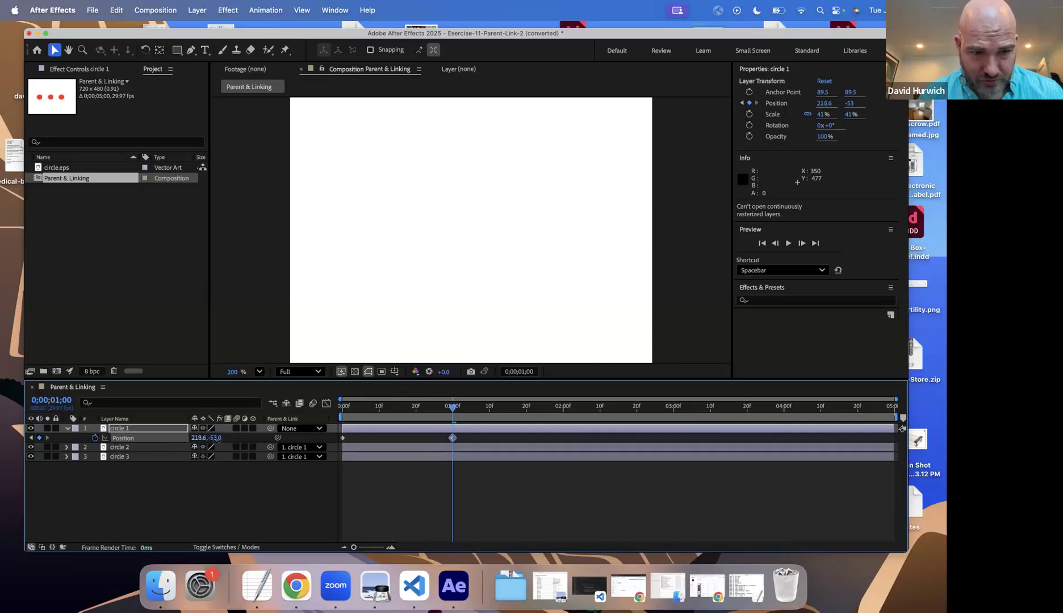
left_click_drag(214, 440, 374, 436)
left_click_drag(201, 438, 440, 430)
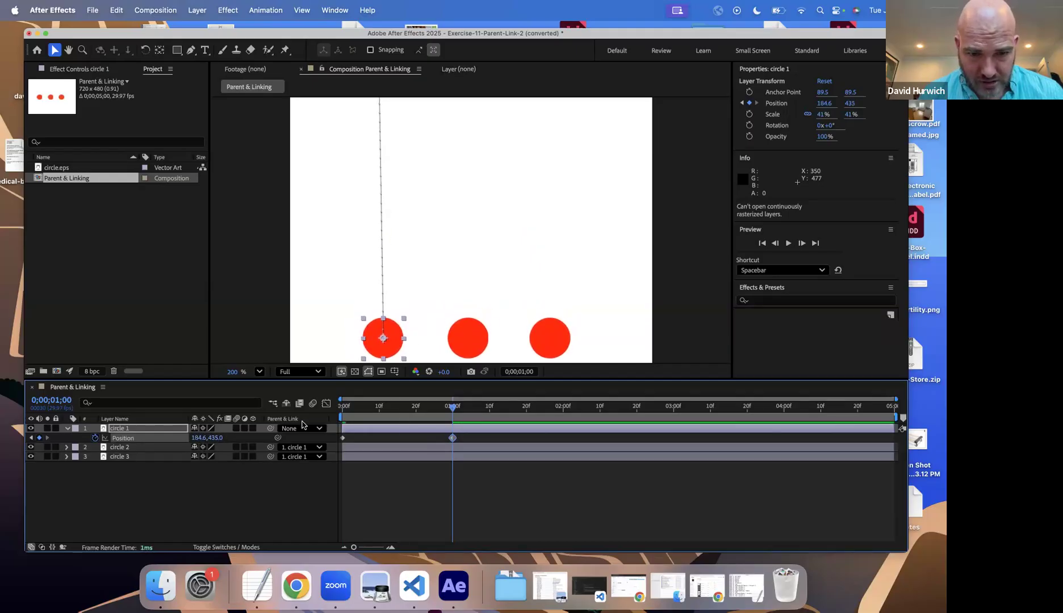
key("space")
key("space")
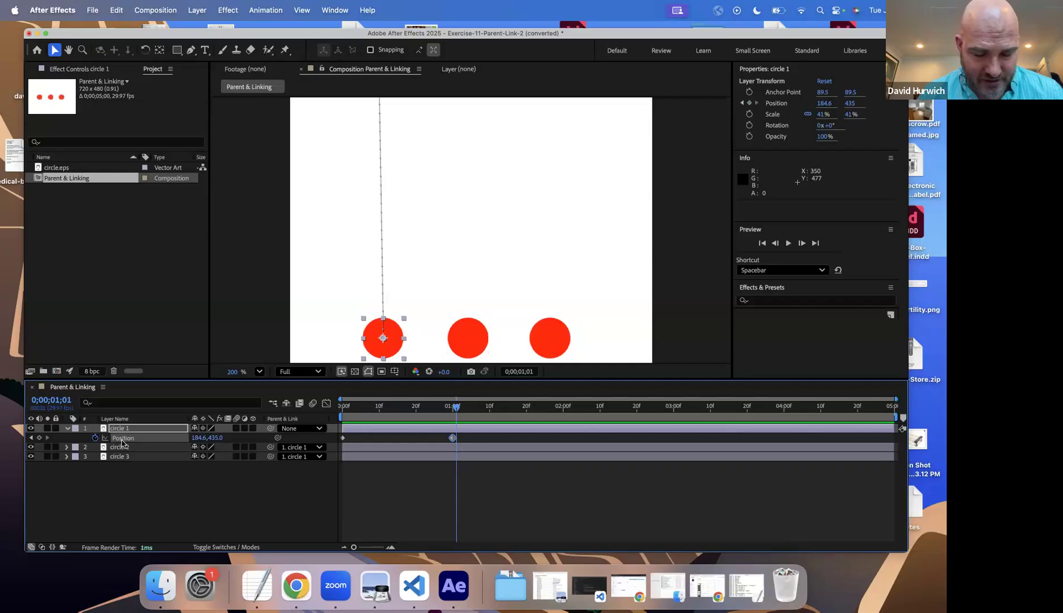
Step: Keyframe circle 1's Scale at 41% at 0 seconds and 100% at 1 second, alongside its Position keyframes
key("s")
left_click(95, 439)
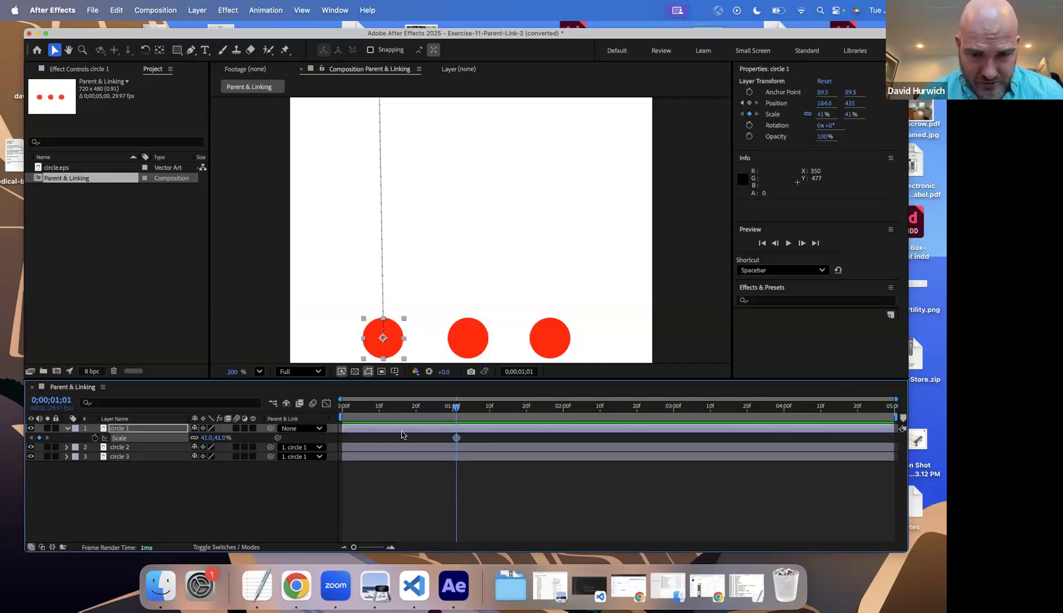
key("shift+p")
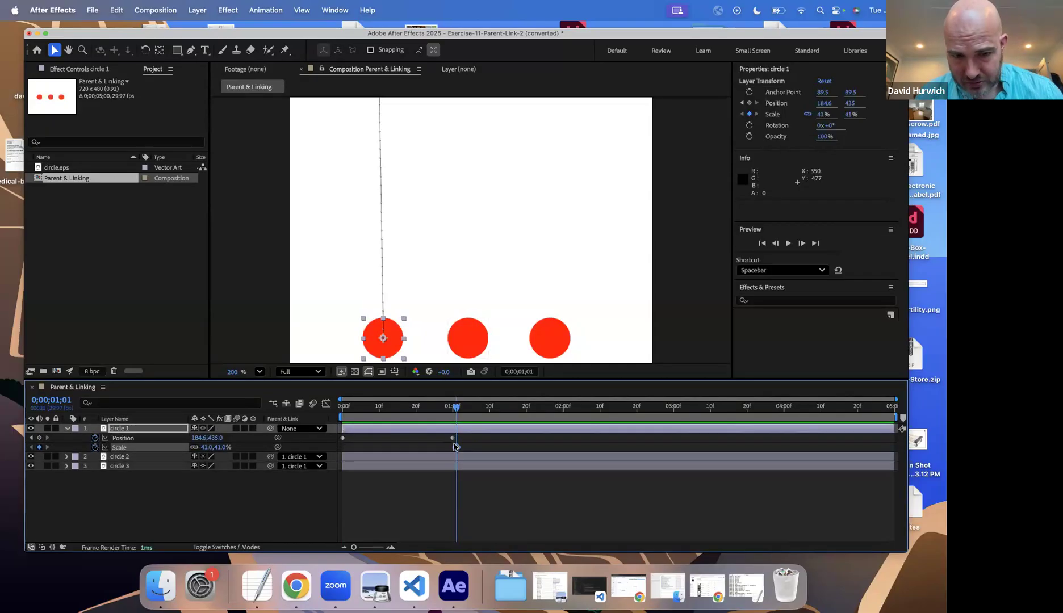
left_click_drag(457, 448, 343, 447)
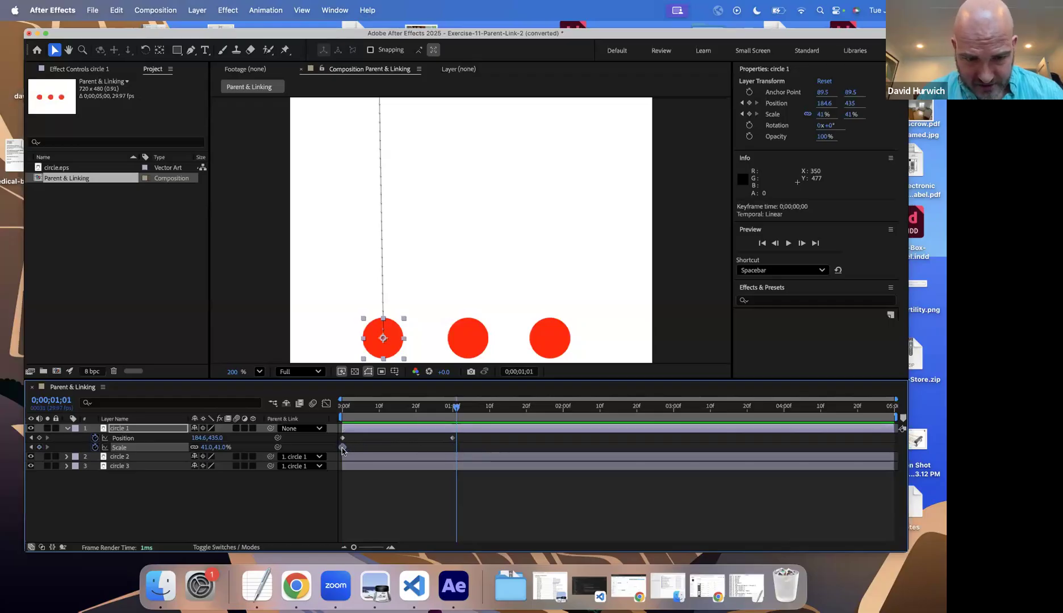
left_click(453, 408)
key("alt+shift+p")
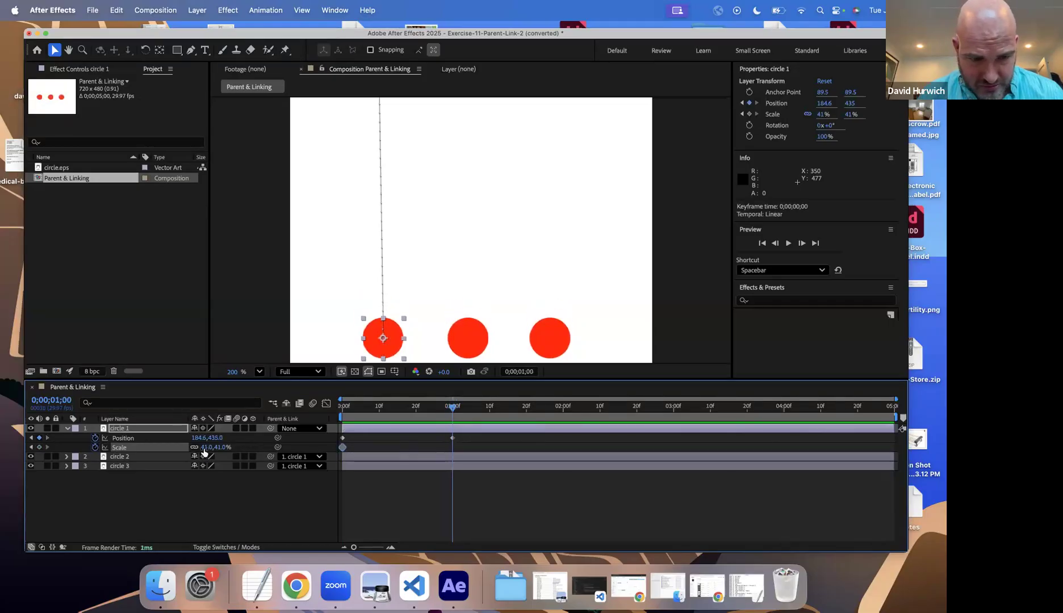
left_click_drag(206, 447, 234, 448)
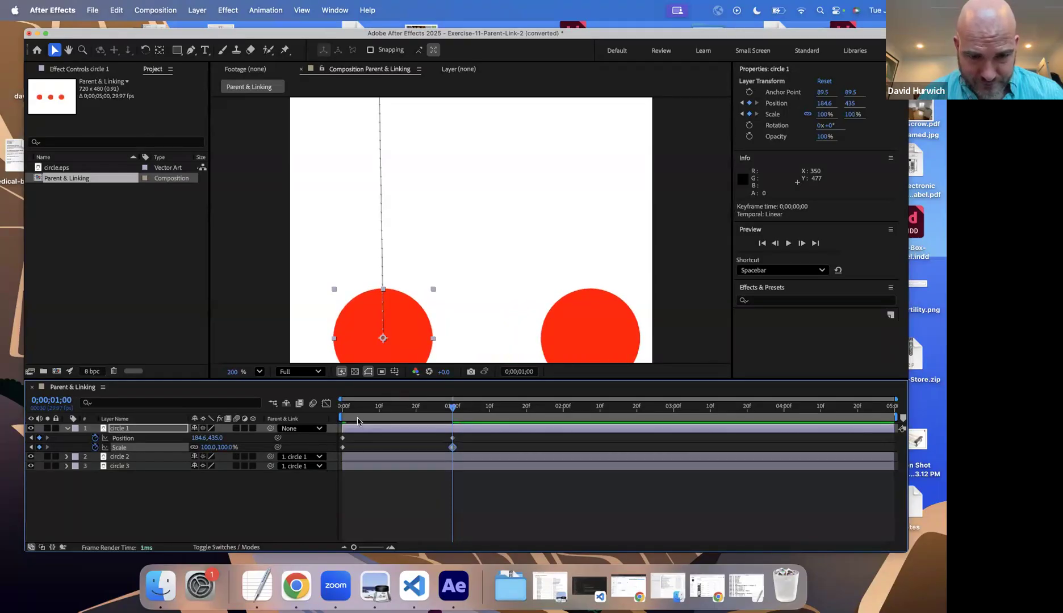
Step: Preview circle 1's combined position and scale animation from the start to check its effect on the child circles
key("Home")
key("space")
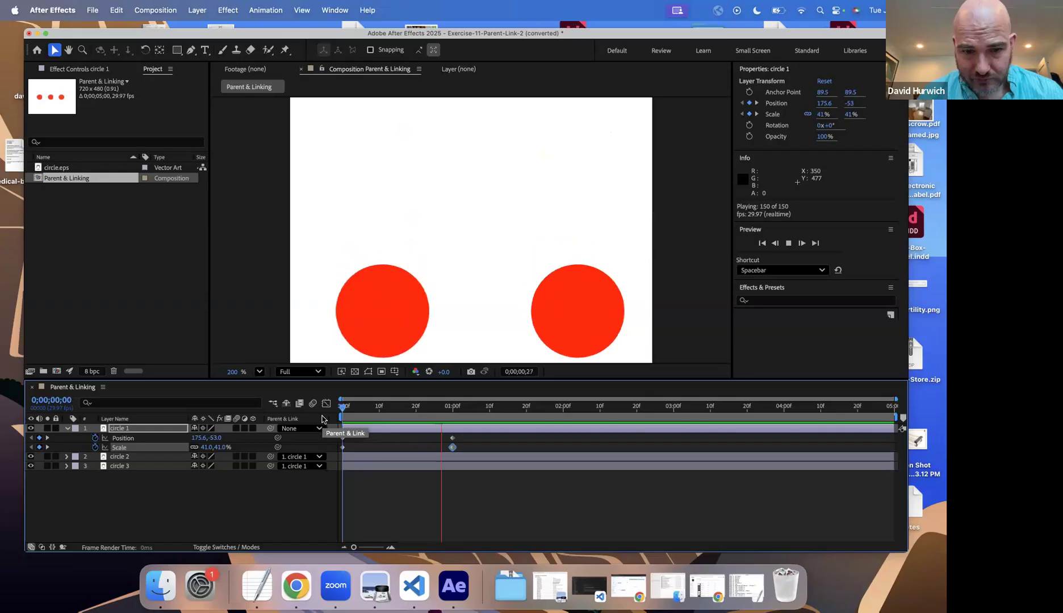
key("space")
Step: Switch to Finder, open Drills-Instructions.pdf from the In Class Drills- After Effects Advanced folder, and find the Exercise 11: Parent and Linking 2 instructions
left_click(373, 582)
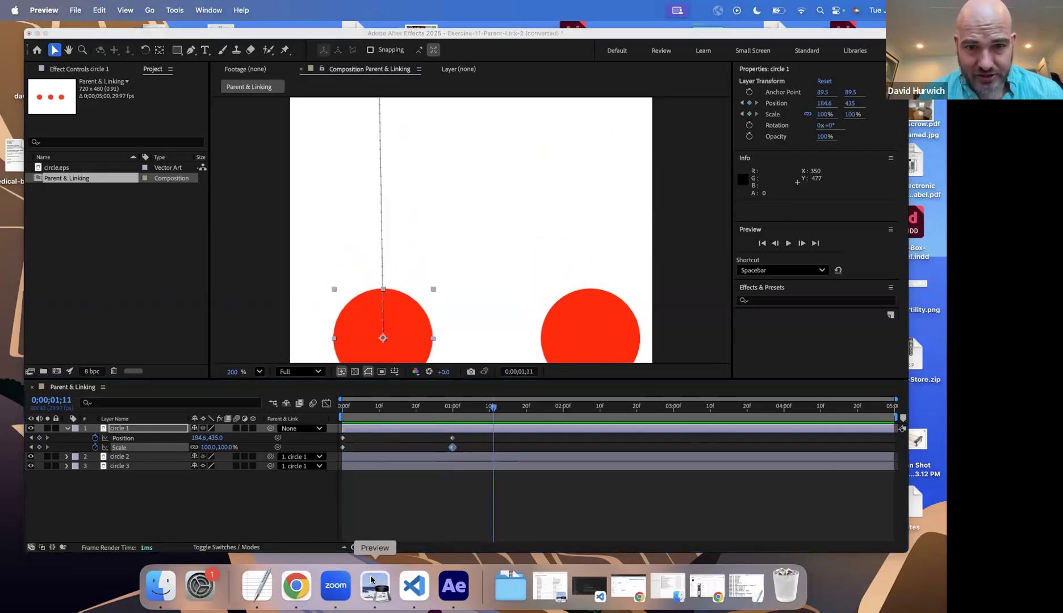
left_click(651, 590)
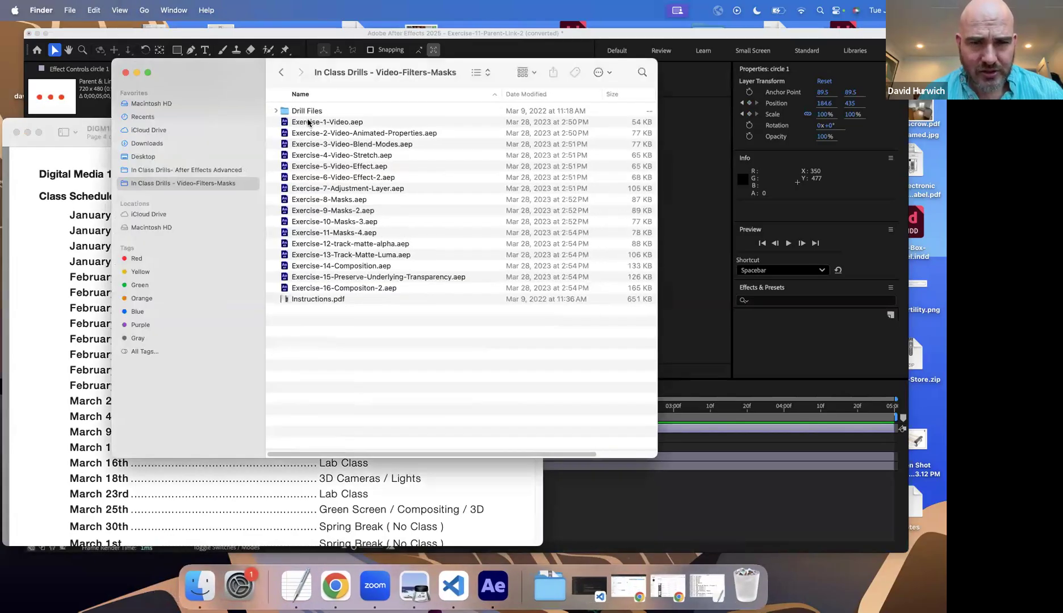
left_click(236, 142)
left_click(225, 170)
double_click(406, 116)
scroll(402, 133, "down", 3)
scroll(401, 133, "down", 20)
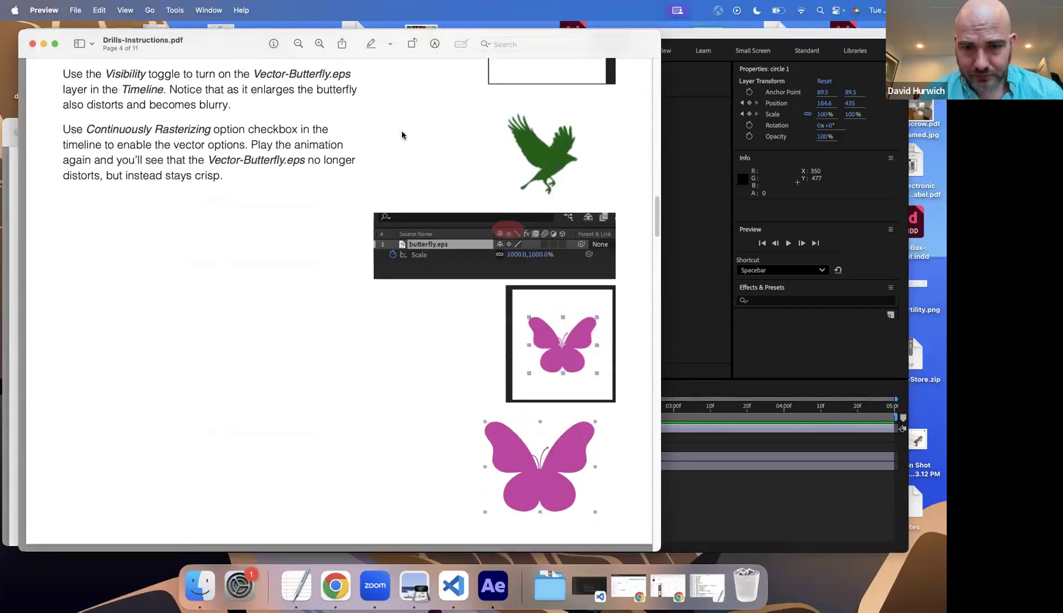
scroll(402, 135, "down", 20)
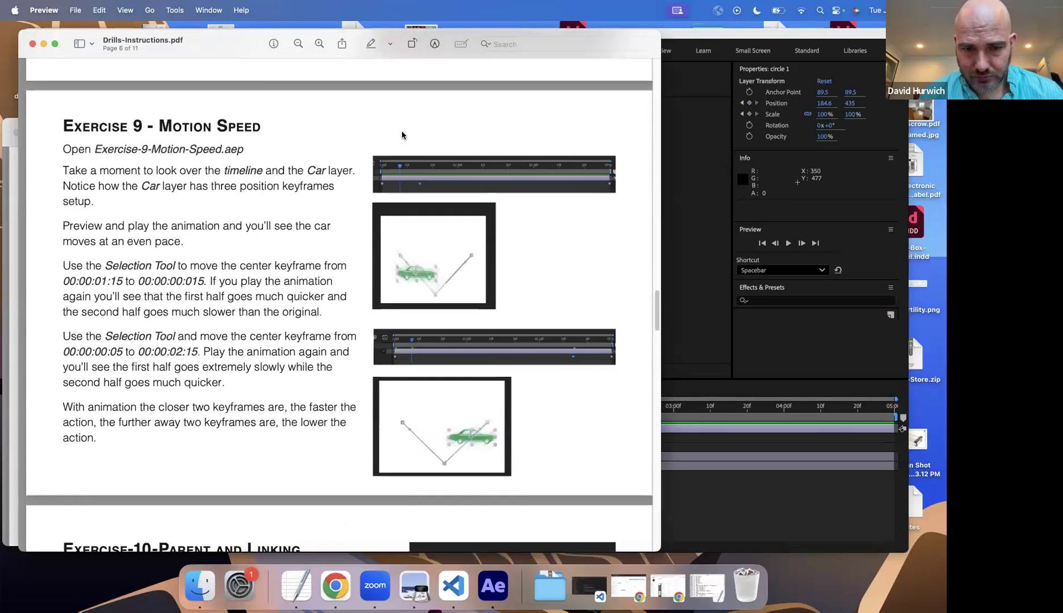
scroll(401, 135, "down", 10)
scroll(402, 135, "down", 6)
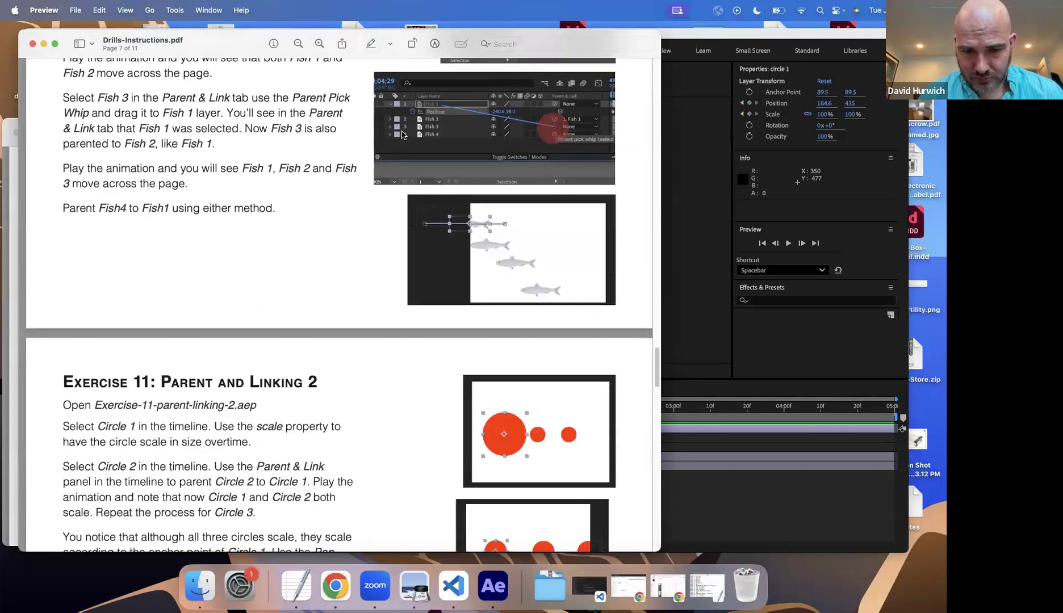
Step: Read the Exercise 11 instructions on scaling and moving circle 1's anchor point with the Pan Behind tool, and return to After Effects
scroll(402, 134, "down", 5)
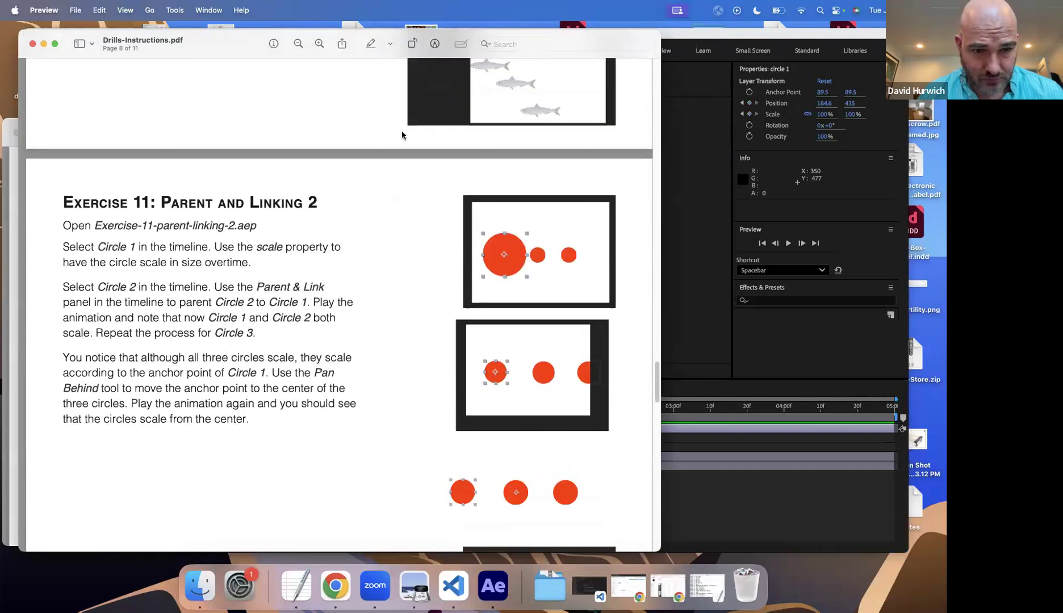
scroll(401, 134, "down", 2)
scroll(401, 135, "down", 8)
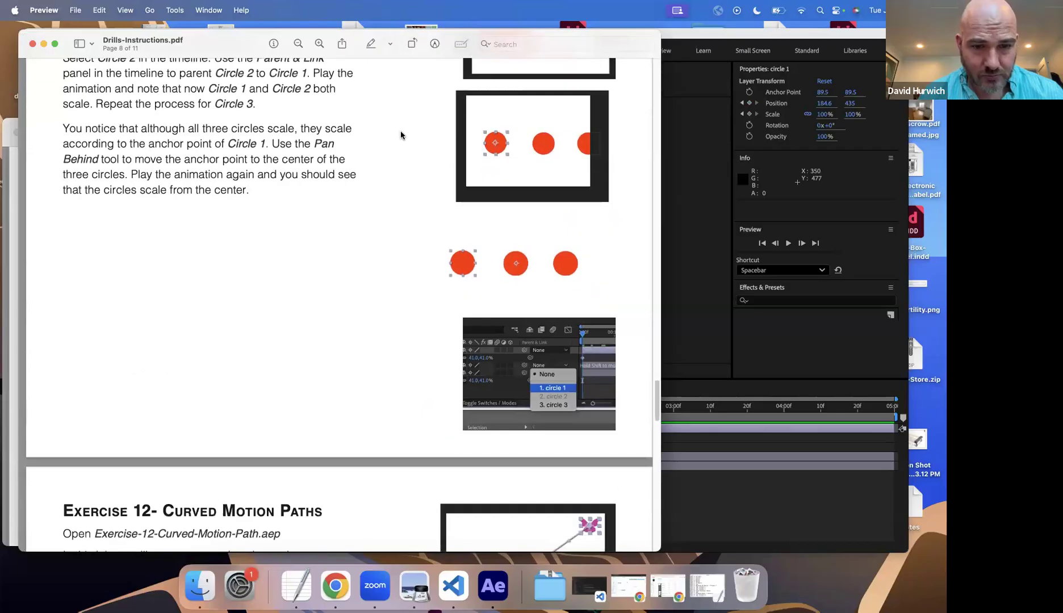
scroll(520, 124, "up", 1)
left_click(703, 279)
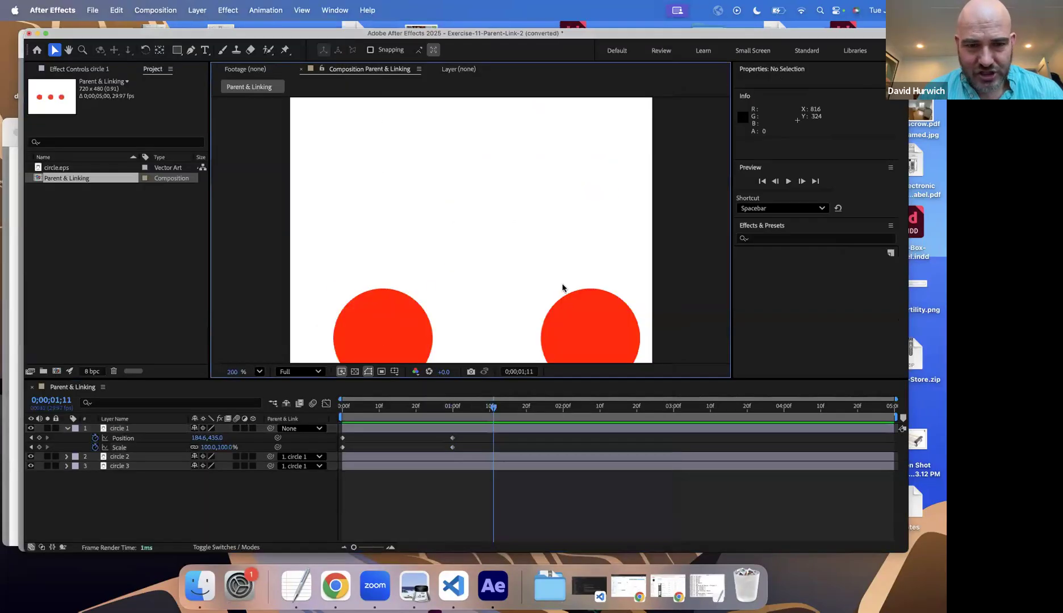
Step: Set circle 1's Position keyframe at 0 seconds to 175.6, 82 and scrub the first frames to check the motion
left_click_drag(433, 406, 343, 414)
scroll(335, 311, "down", 2)
left_click_drag(370, 119, 372, 181)
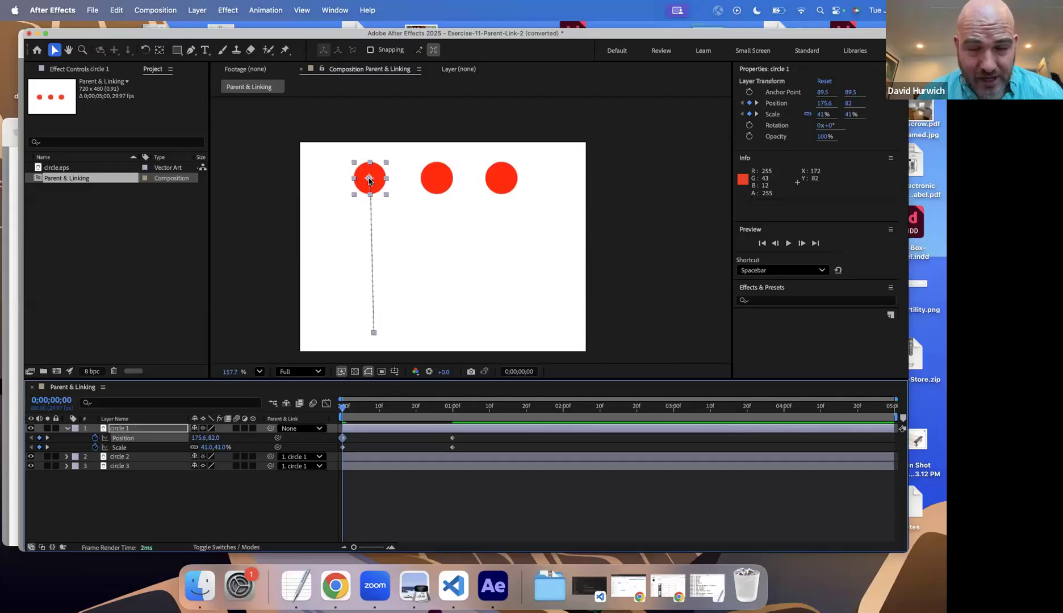
left_click(364, 409)
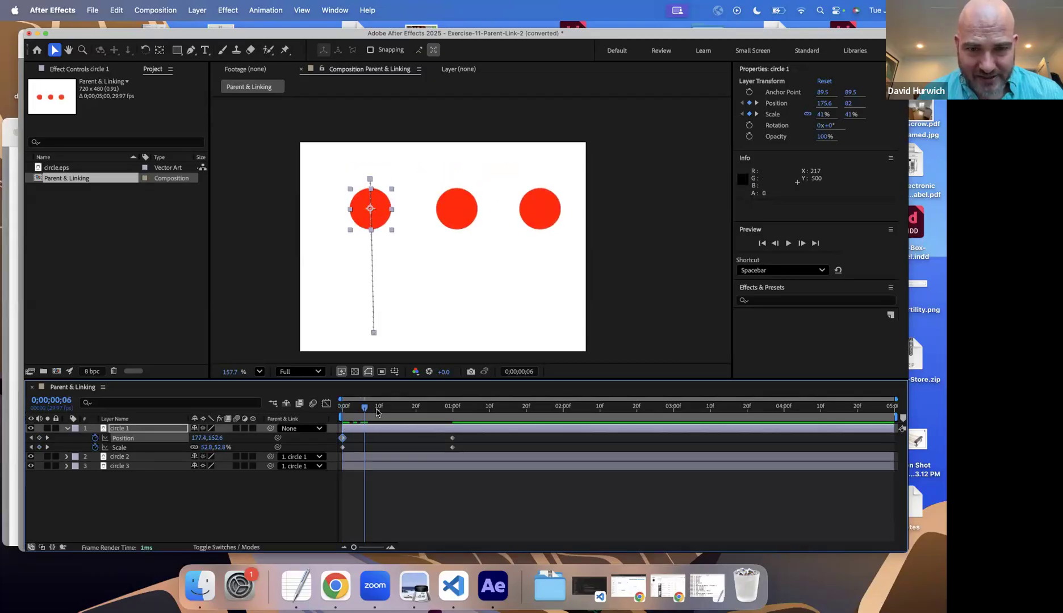
left_click(390, 407)
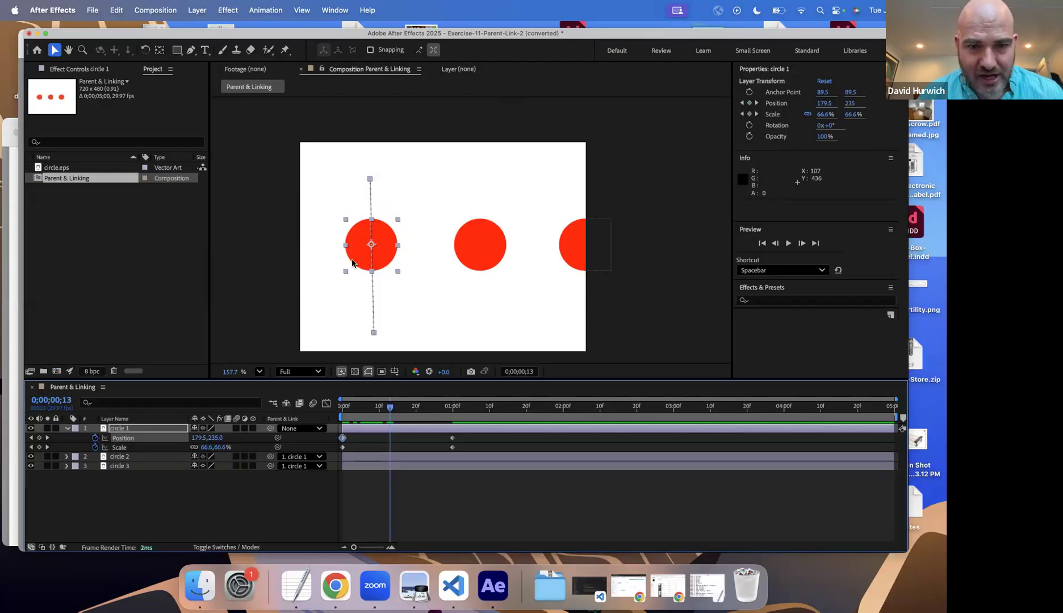
left_click(341, 407)
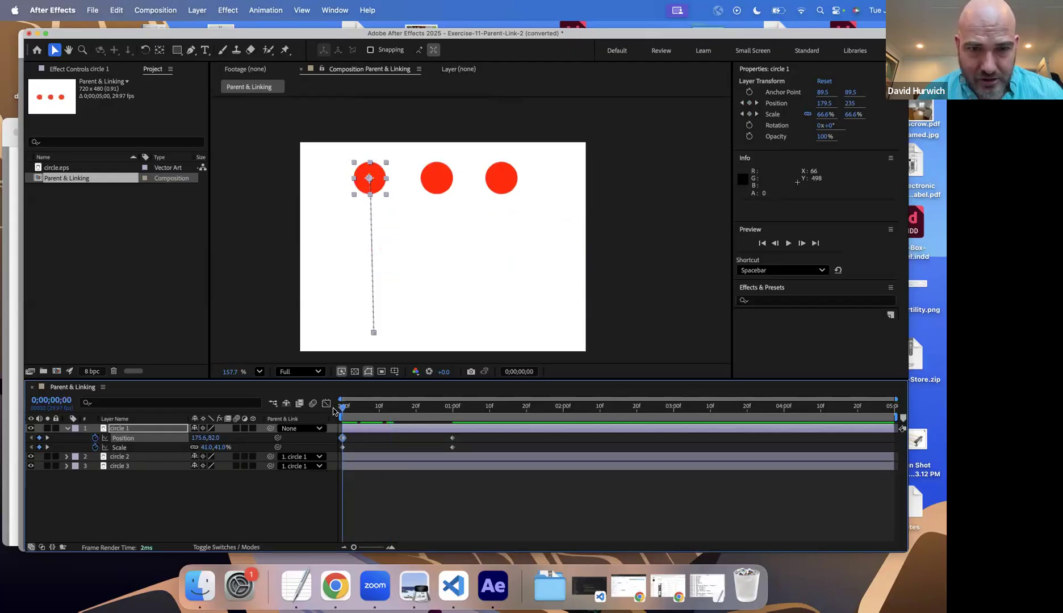
Step: Try shifting circle 1's anchor point with the Pan Behind tool, at 0 seconds and at frame 4, and undo the last shift
left_click(161, 50)
mouse_move(376, 183)
left_mouse_down()
mouse_move(403, 183)
mouse_move(370, 181)
left_mouse_up()
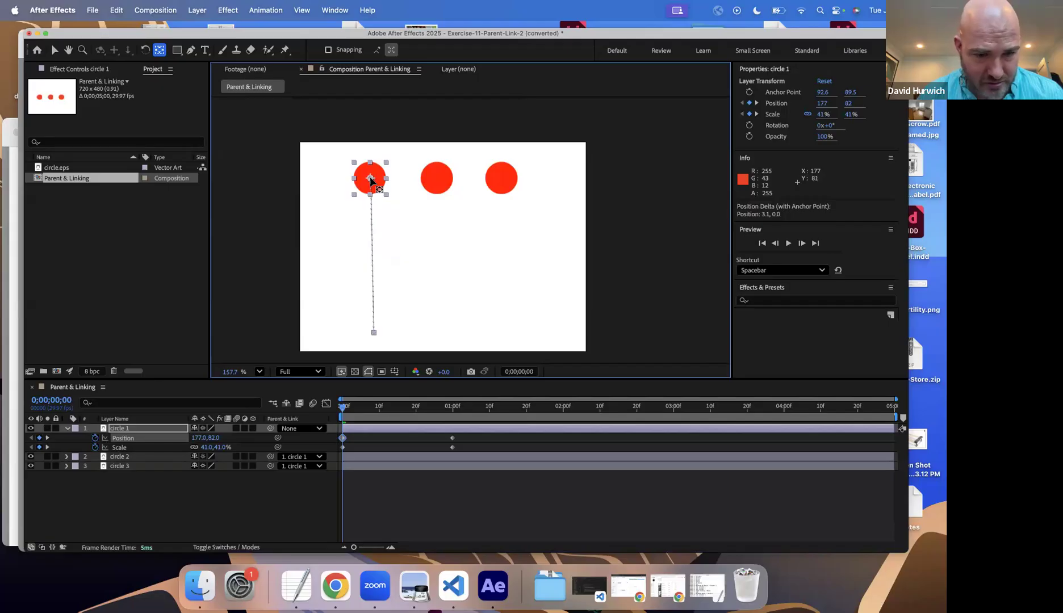
key("a")
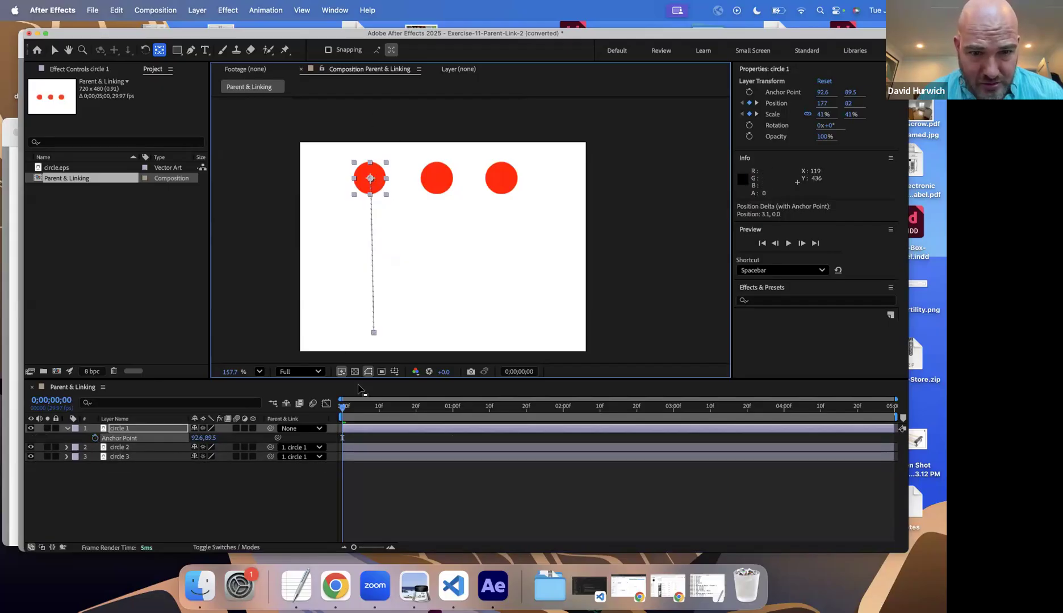
left_click_drag(352, 416, 358, 417)
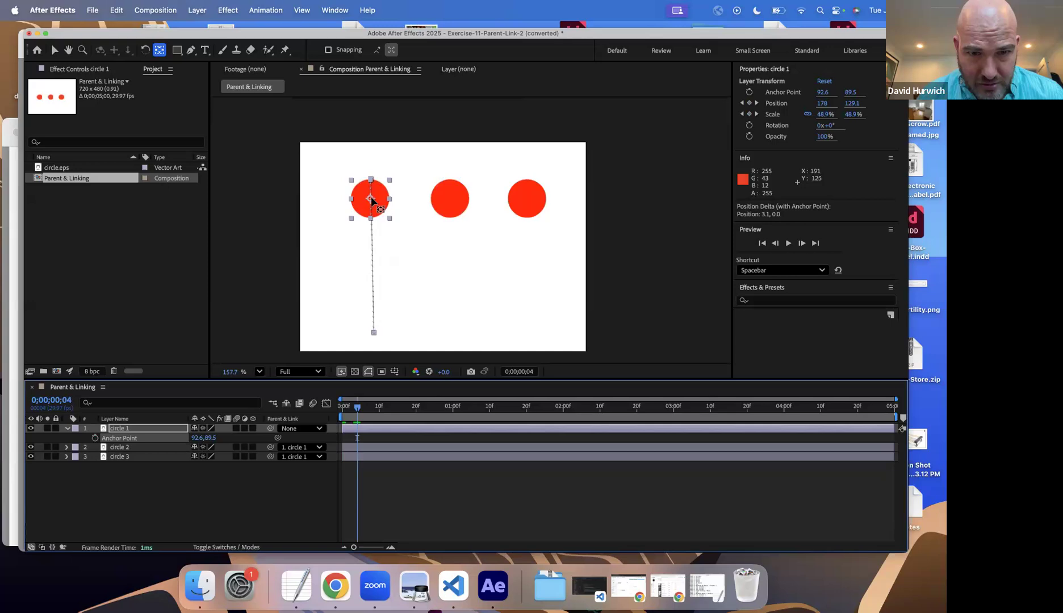
left_click_drag(382, 202, 417, 207)
key("super+z")
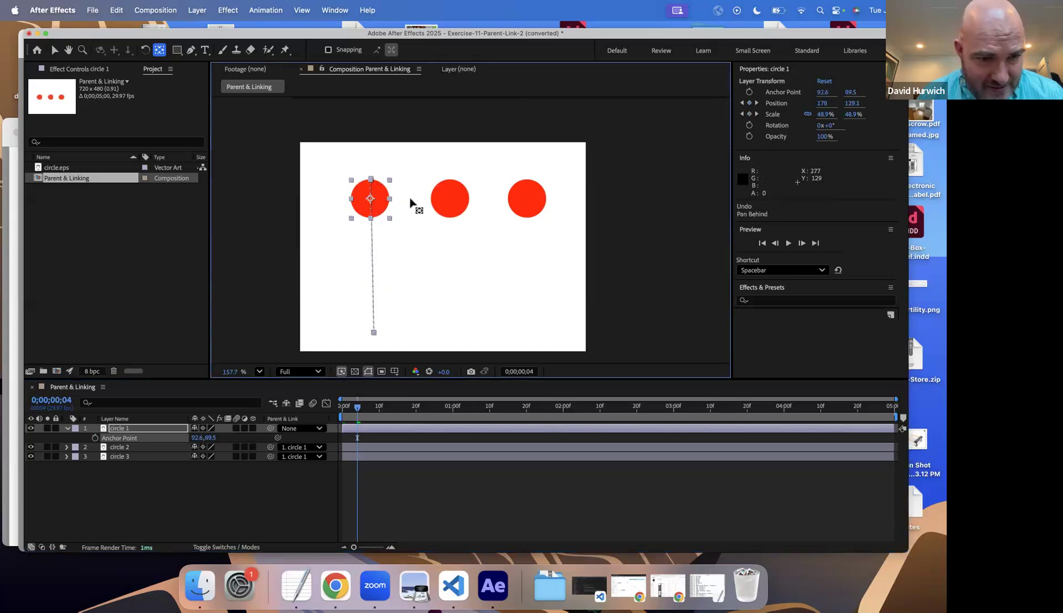
Step: At 0 seconds, remove circle 1's Position keyframes and move its anchor point to the center of circle 2, about 463.8, 95.7
key("Home")
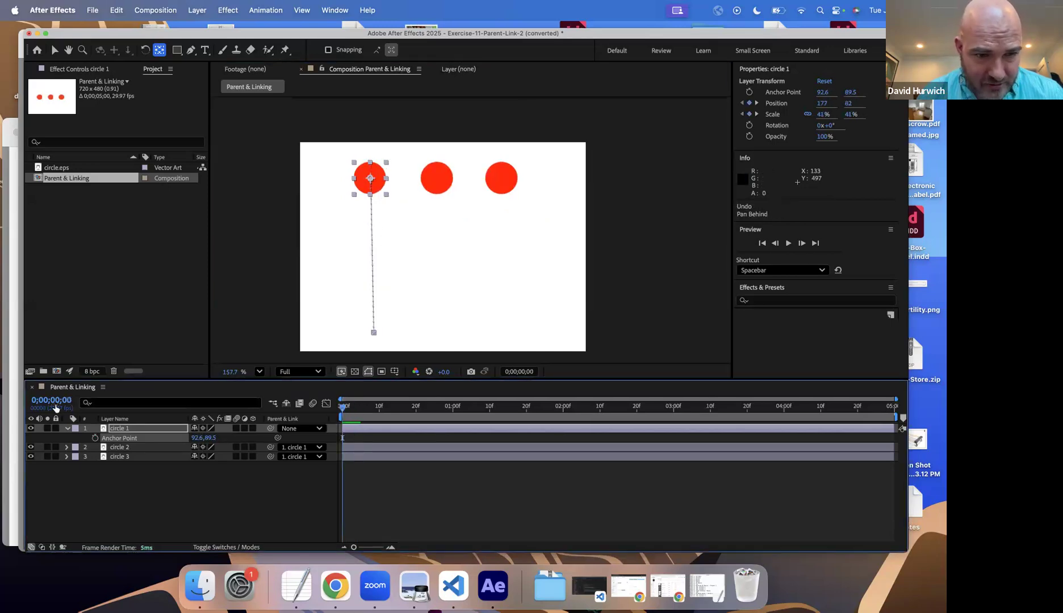
key("p")
left_click(95, 438)
left_click_drag(370, 179, 436, 178)
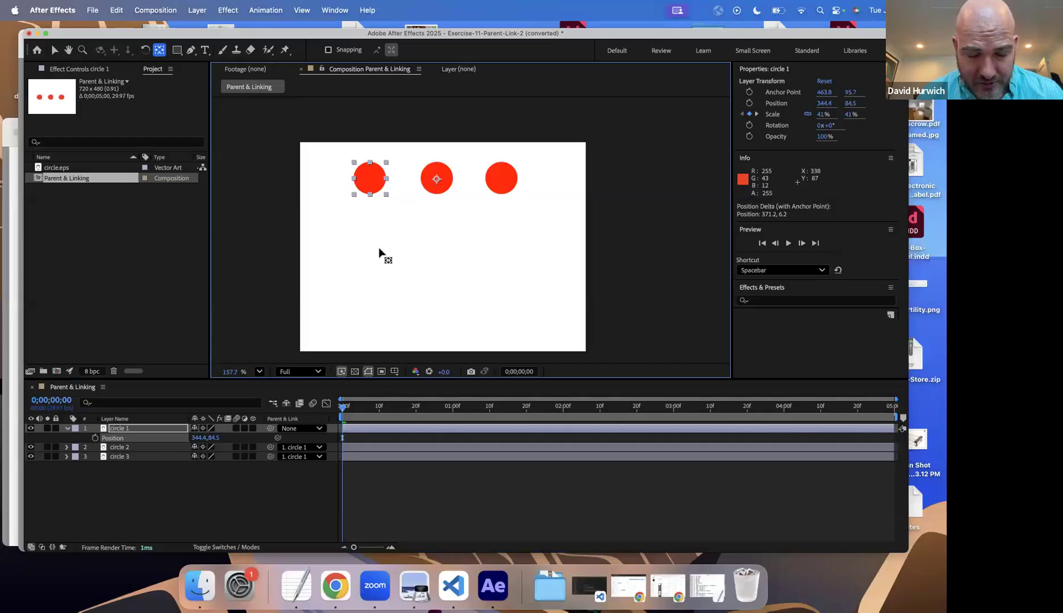
Step: Keyframe circle 1's Position at 344.4, 84.5 at 0 seconds and straight down near the frame's lower edge at 1 second
left_click(94, 438)
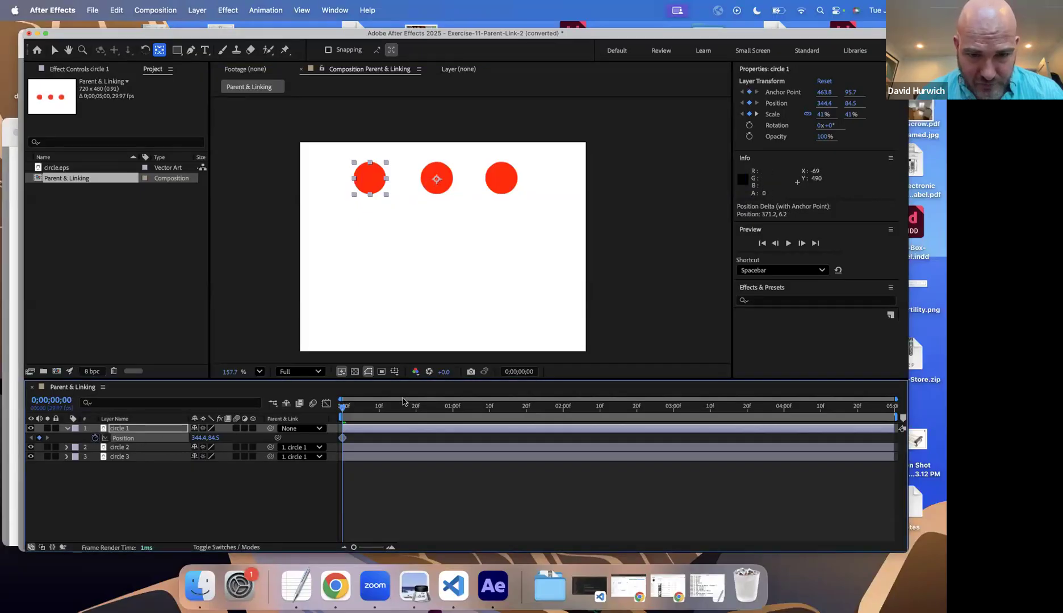
left_click_drag(417, 408, 452, 421)
left_click_drag(221, 439, 370, 413)
Step: Preview the three circles moving and scaling from the shared center anchor point, and save the project
key("space")
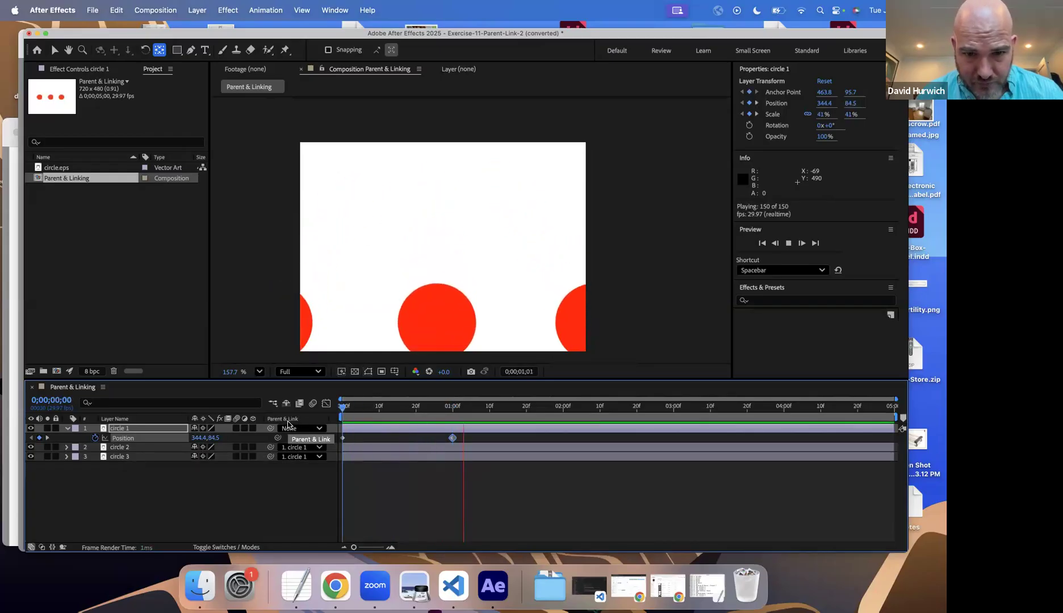
key("space")
key("space")
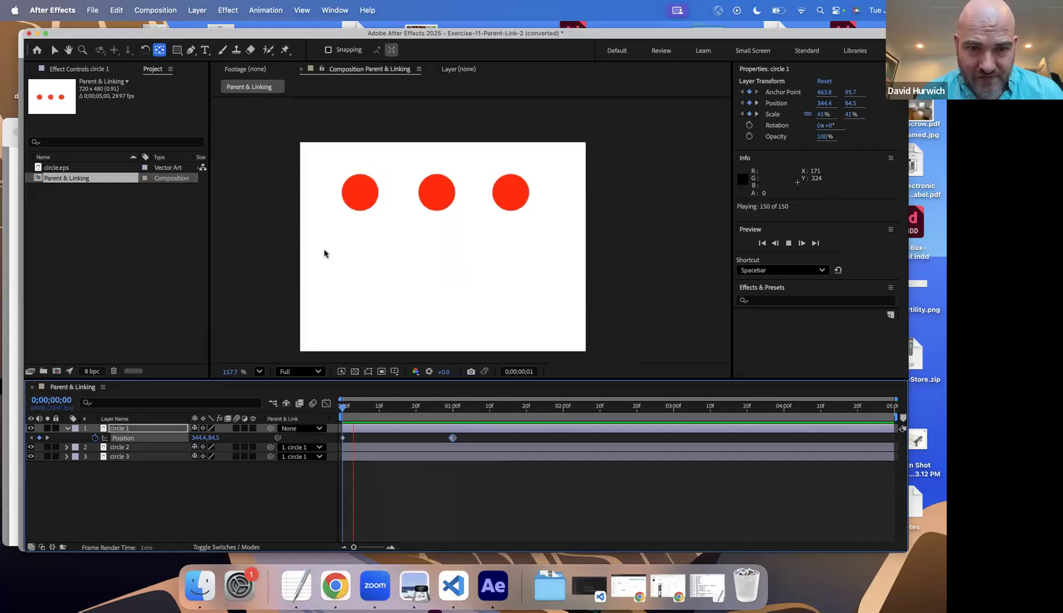
key("space")
left_click_drag(349, 413, 309, 432)
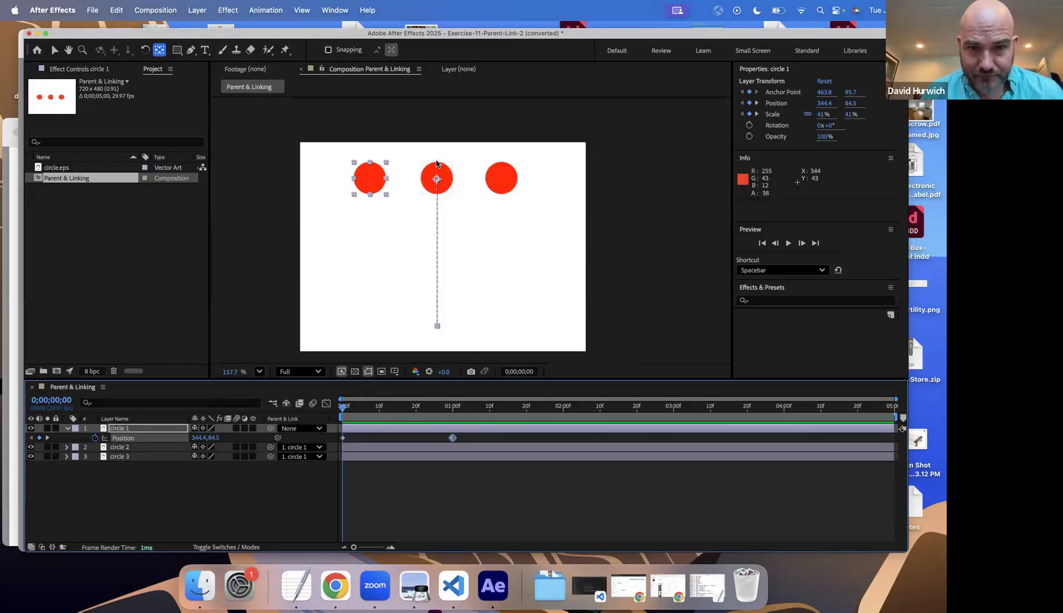
key("super+s")
key("Escape")
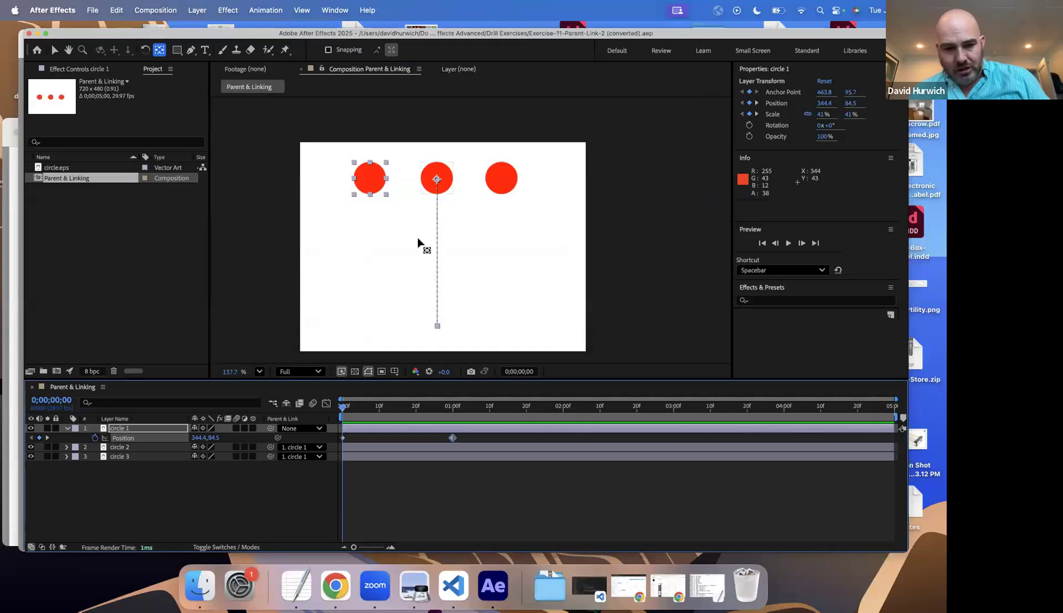
Step: Switch to TextEdit and enlarge the Lab-Video-URL note to make blank space below the parent and child outline
left_click(297, 587)
left_click(291, 328)
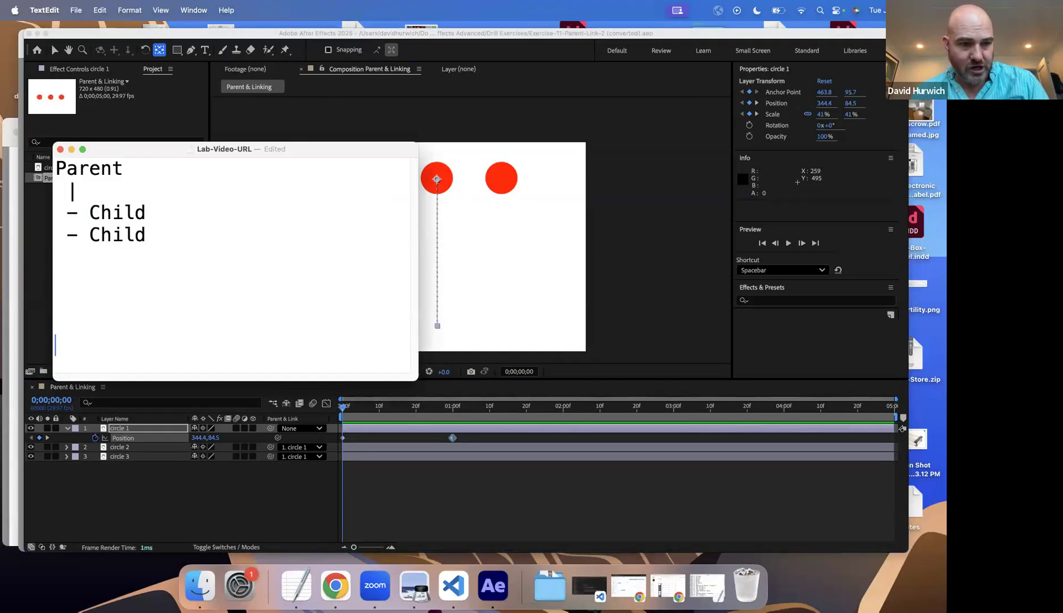
scroll(292, 328, "down", 5)
left_click_drag(409, 379, 613, 511)
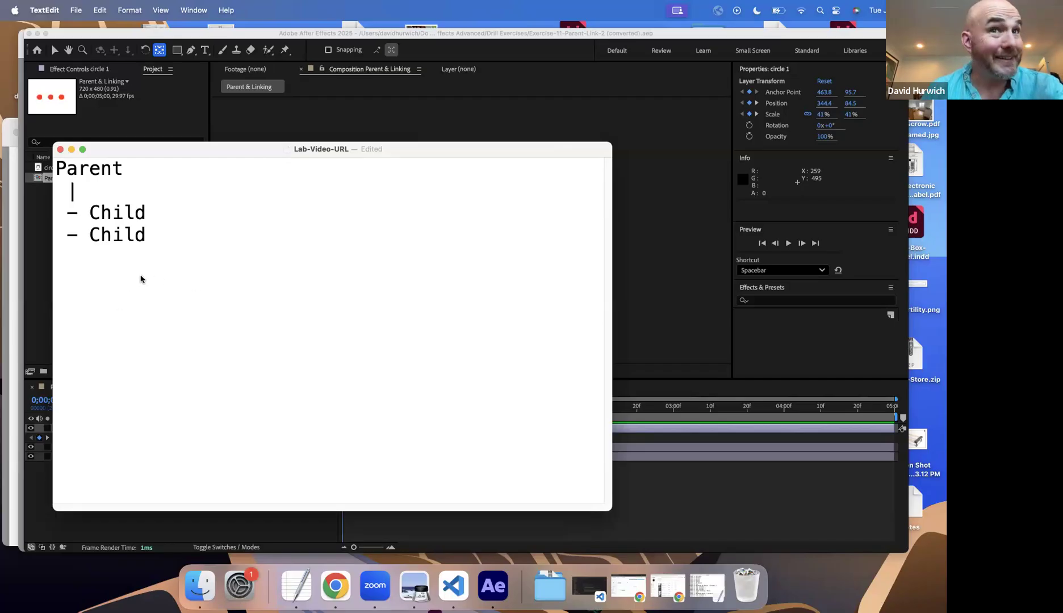
Step: Sketch a shape with straight arrows linking A, B, C and a fourth point over the note, clear it, sketch a curved arrow and clear it
mouse_move(156, 278)
left_mouse_down()
mouse_move(161, 306)
mouse_move(157, 278)
left_mouse_up()
mouse_move(142, 338)
left_mouse_down()
mouse_move(132, 360)
mouse_move(143, 338)
mouse_move(338, 320)
left_mouse_up()
mouse_move(337, 320)
left_mouse_down()
mouse_move(318, 329)
mouse_move(341, 359)
mouse_move(337, 379)
left_mouse_up()
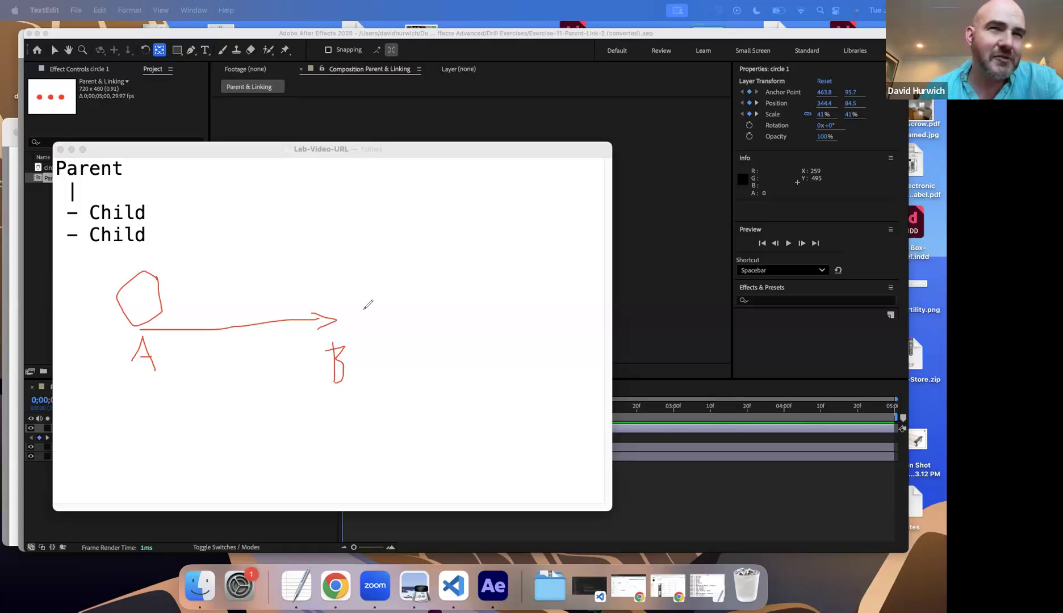
mouse_move(319, 337)
left_mouse_down()
mouse_move(134, 464)
mouse_move(312, 460)
left_mouse_up()
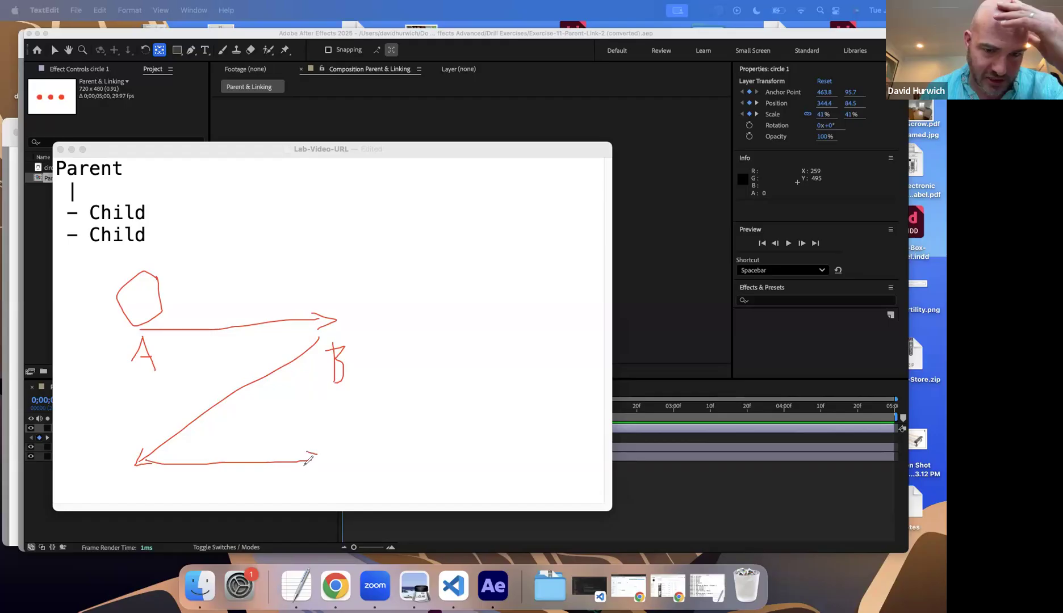
left_click_drag(113, 492, 131, 496)
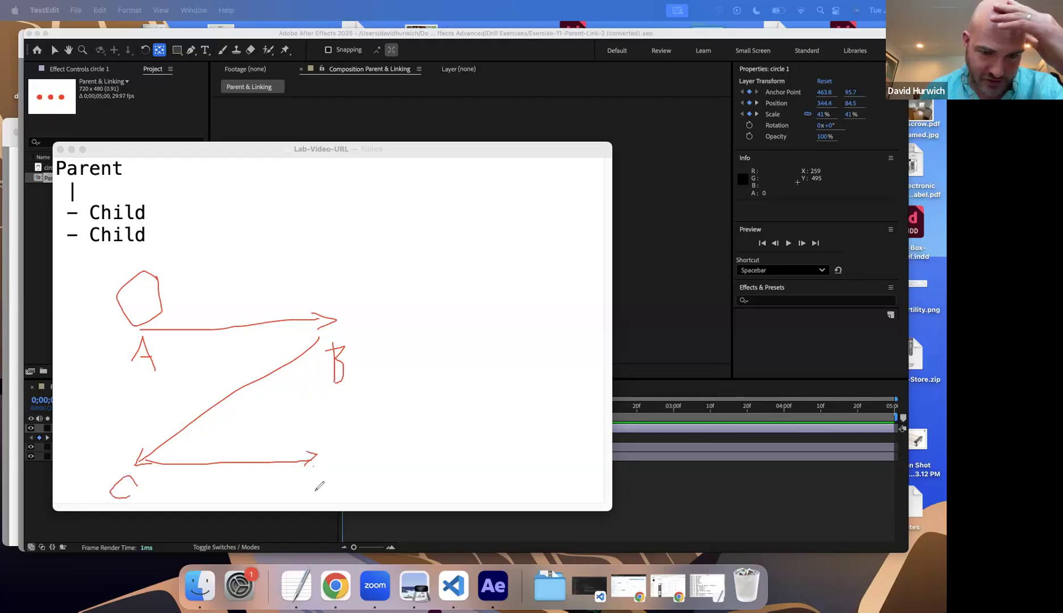
left_click_drag(313, 467, 311, 492)
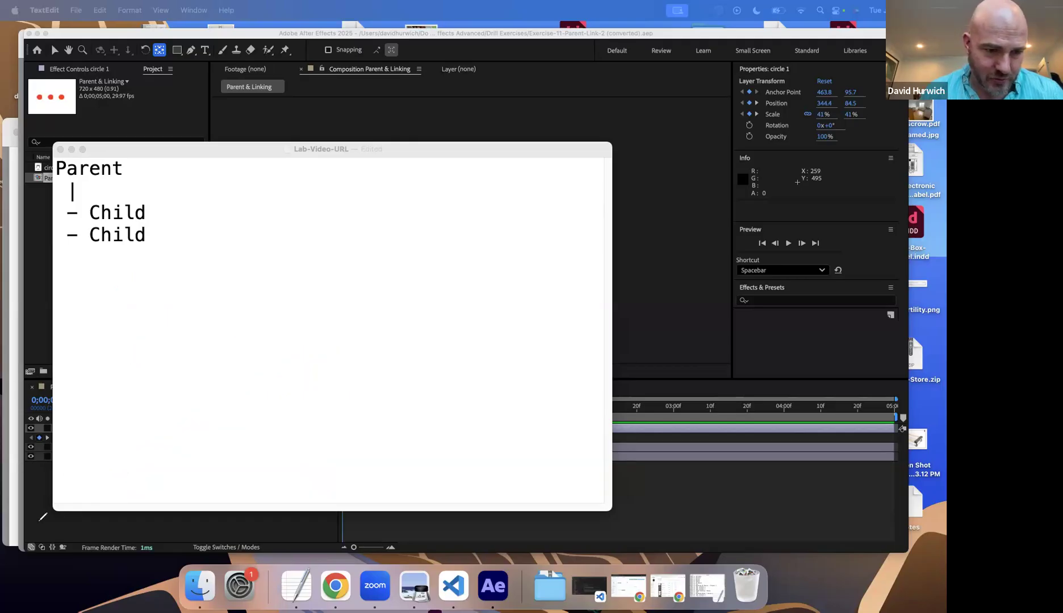
mouse_move(100, 465)
left_mouse_down()
mouse_move(154, 363)
mouse_move(296, 307)
mouse_move(356, 324)
mouse_move(346, 307)
mouse_move(370, 332)
mouse_move(303, 350)
left_mouse_up()
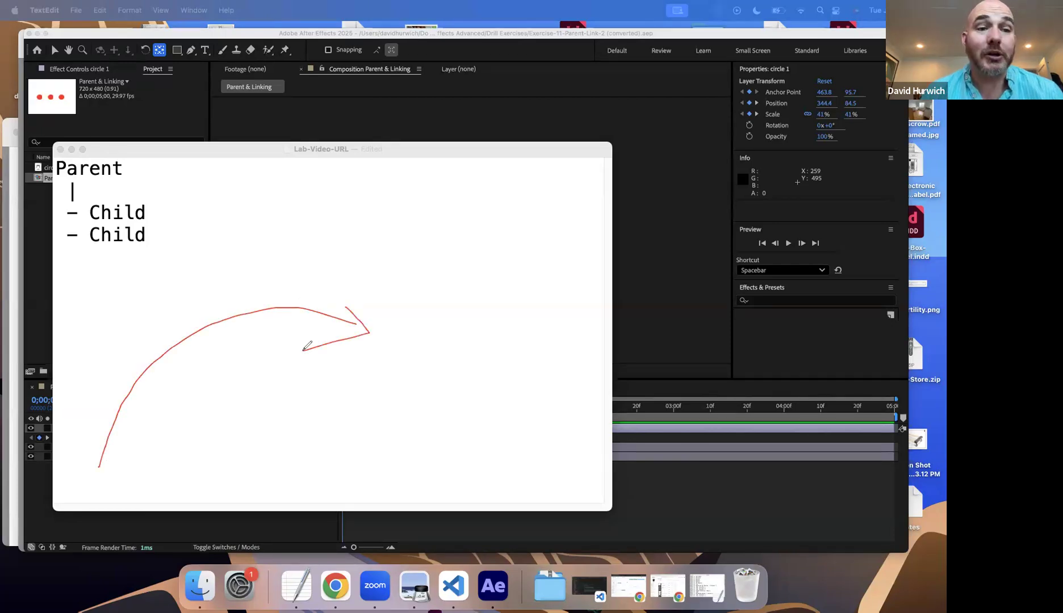
left_click(22, 466)
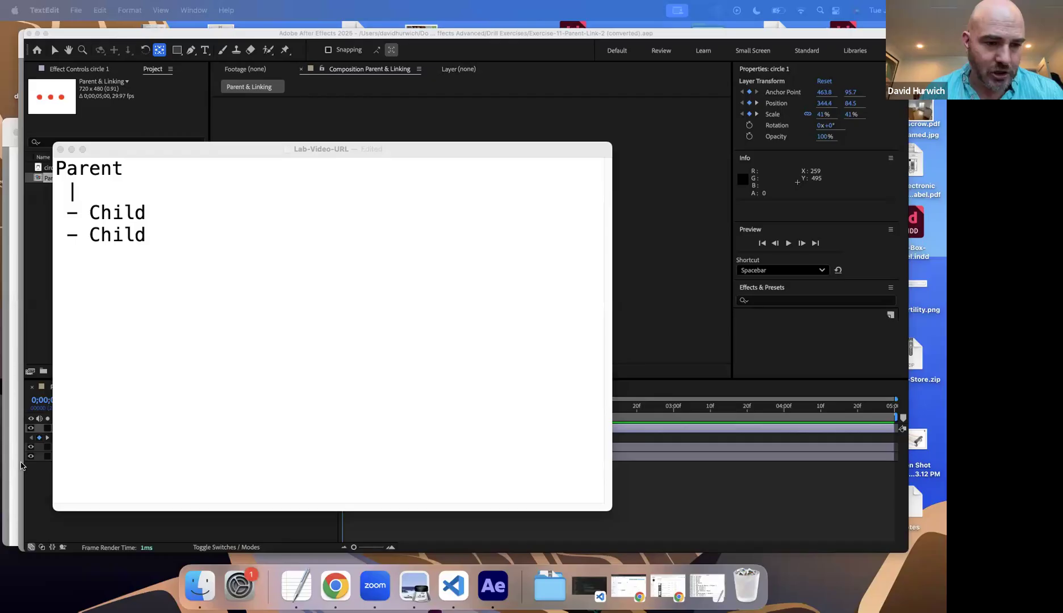
Step: Return to After Effects and open the project Exercise-12-Curved-Motion-Path.aep from the Drill Exercises folder
left_click(223, 121)
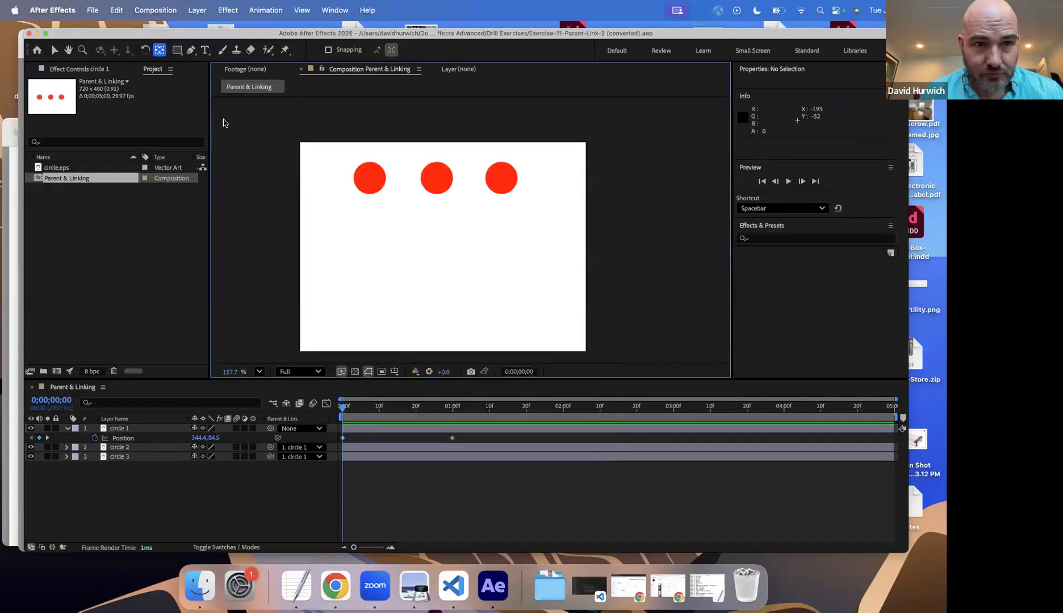
left_click(88, 9)
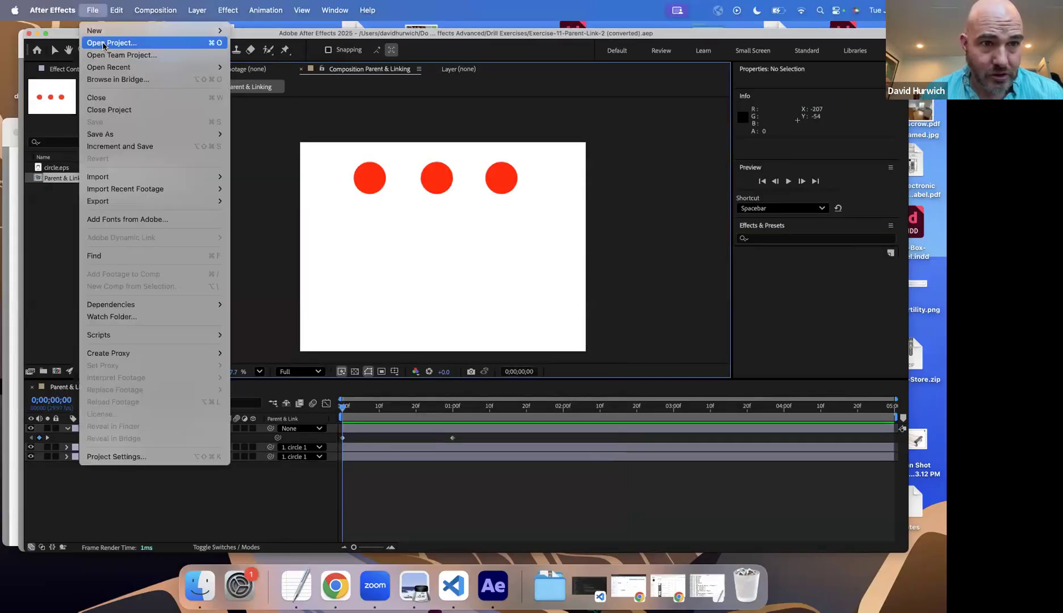
left_click(103, 44)
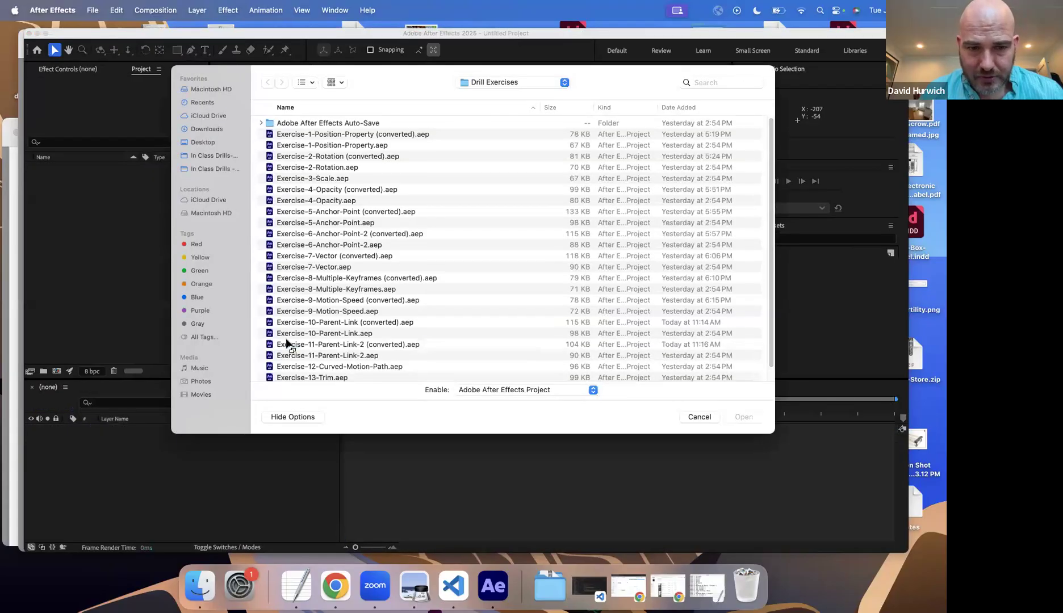
scroll(334, 356, "down", 1)
double_click(332, 356)
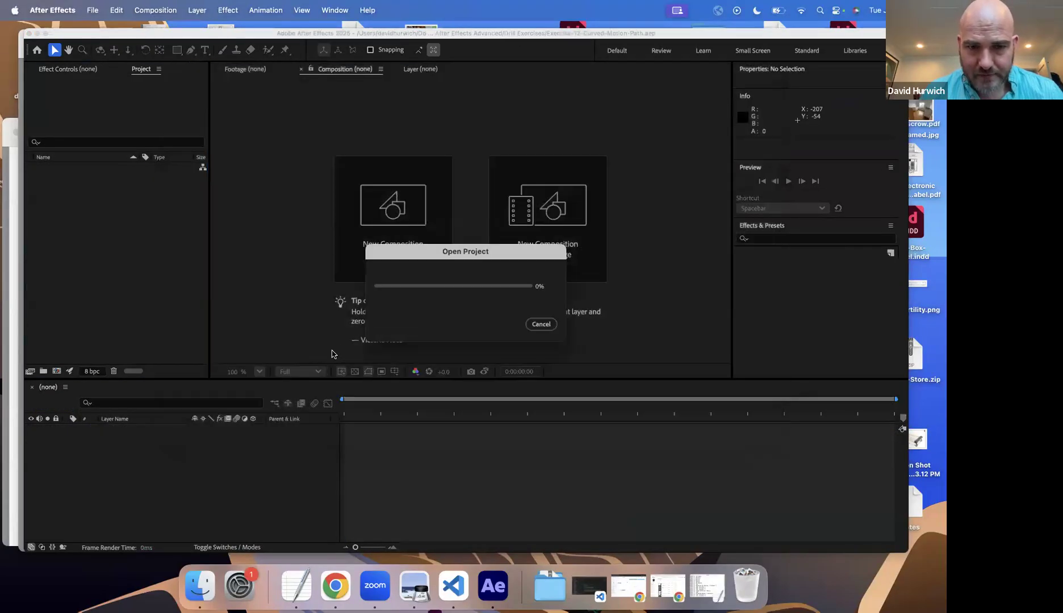
left_click(562, 334)
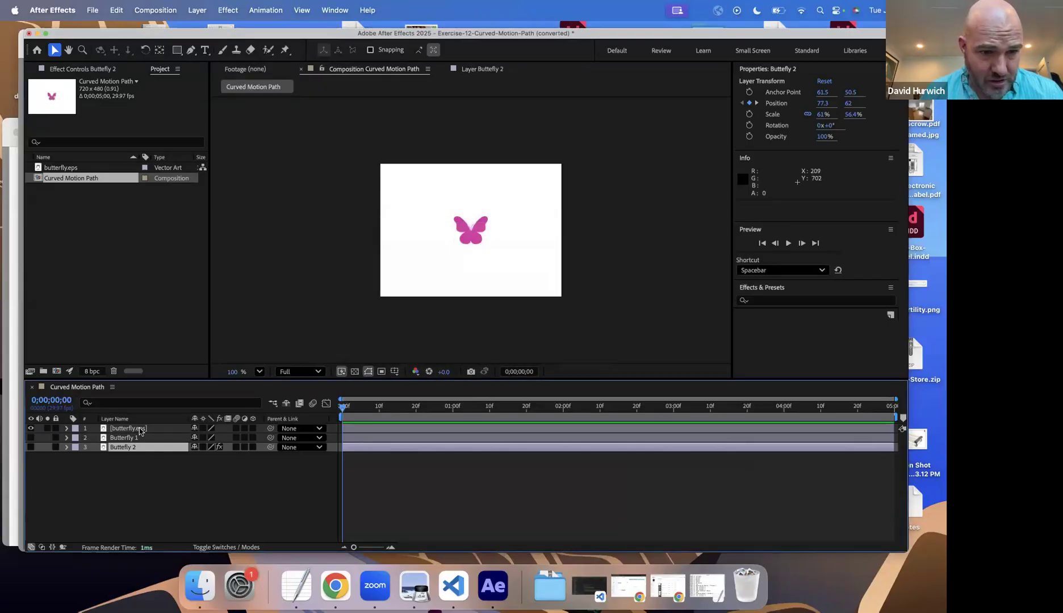
Step: Select the butterfly.eps layer and briefly preview the Curved Motion Path composition
left_click(141, 430)
key("space")
key("space")
Step: Switch to Finder, look up the Exercise 12 Curved Motion Paths instructions in a quick preview of Drills-Instructions.pdf, and close the preview
left_click(203, 587)
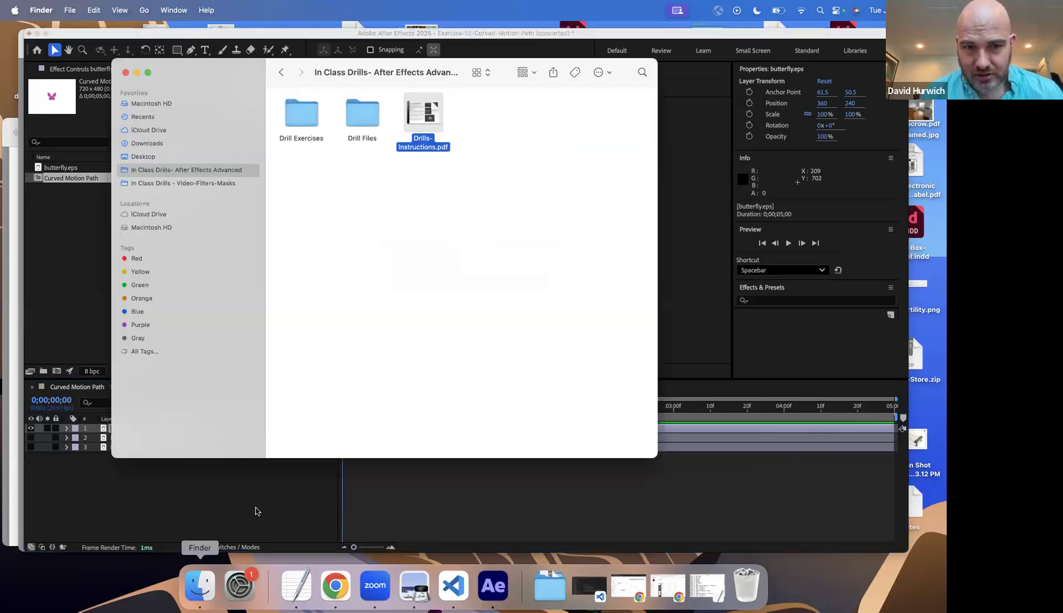
key("space")
scroll(653, 329, "down", 6)
right_click(657, 344)
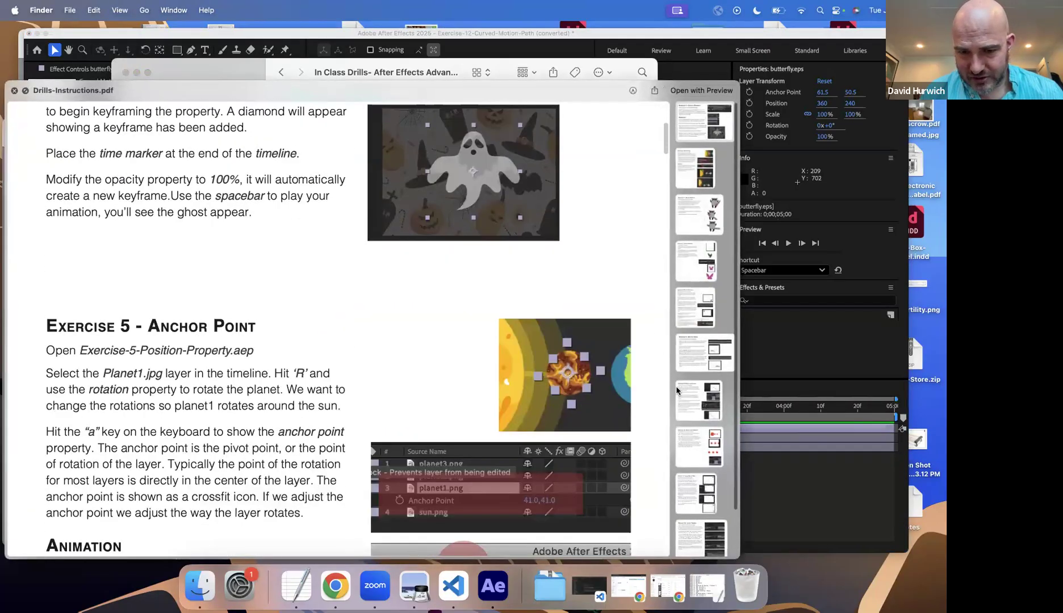
left_click(704, 452)
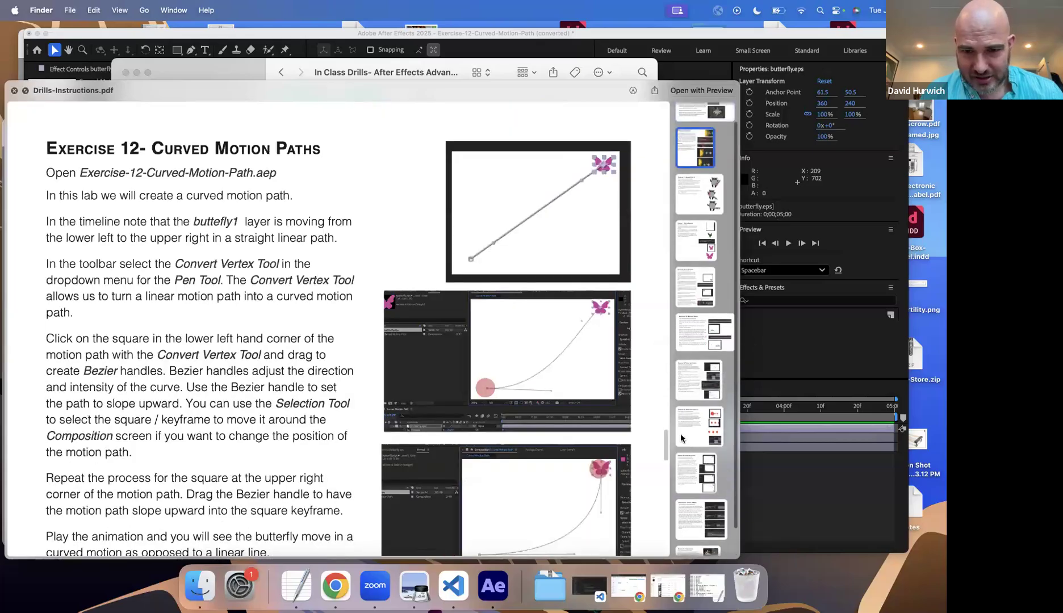
key("space")
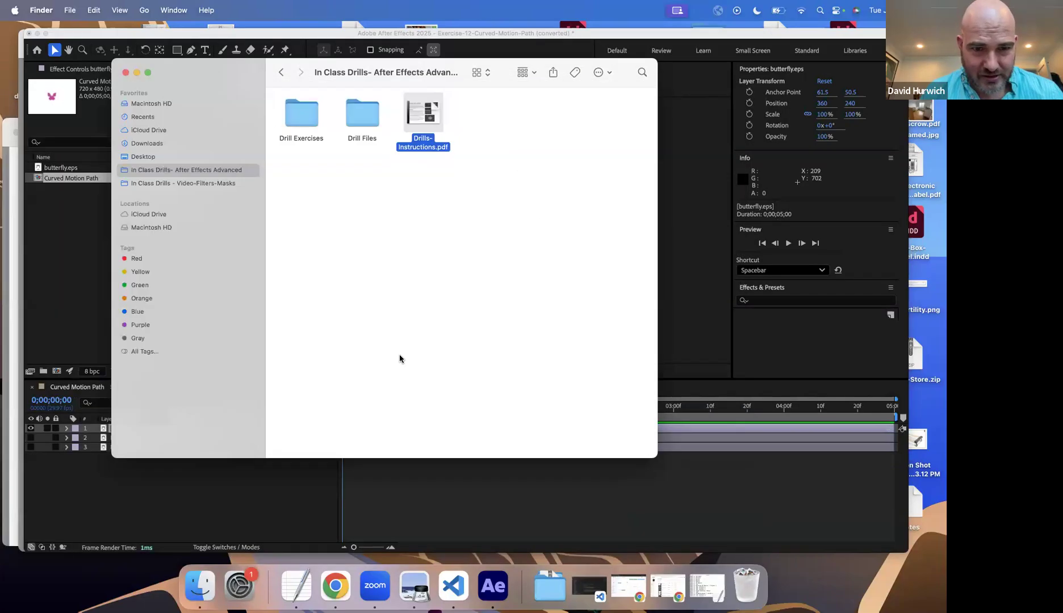
Step: Return to After Effects, show Butterfly 1 instead of butterfly.eps, move the playhead to the start and select Butterfly 1
left_click(284, 509)
left_click(30, 438)
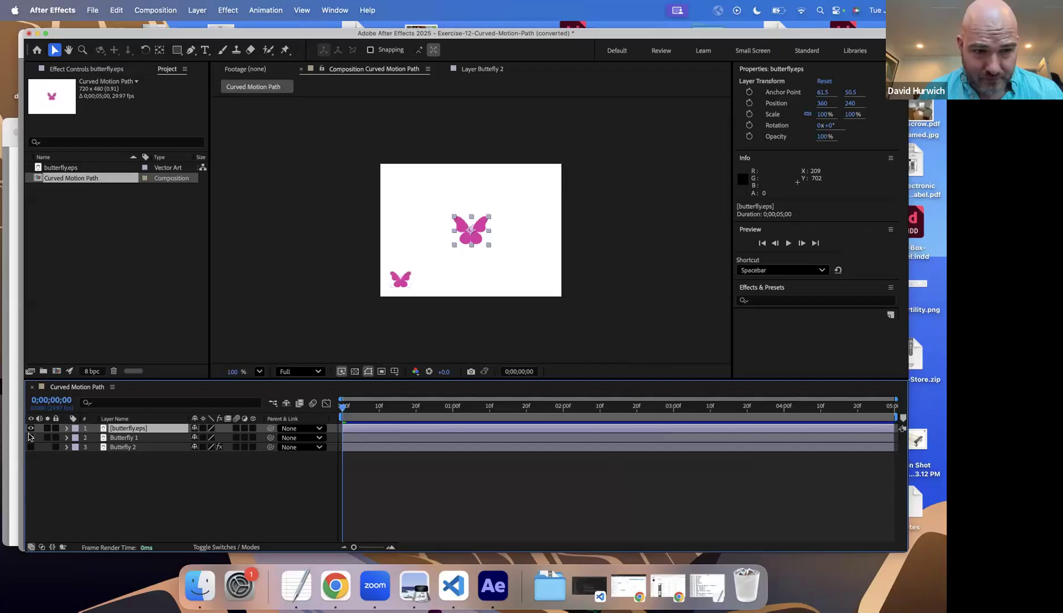
left_click(31, 429)
left_click_drag(345, 408, 187, 413)
left_click(120, 438)
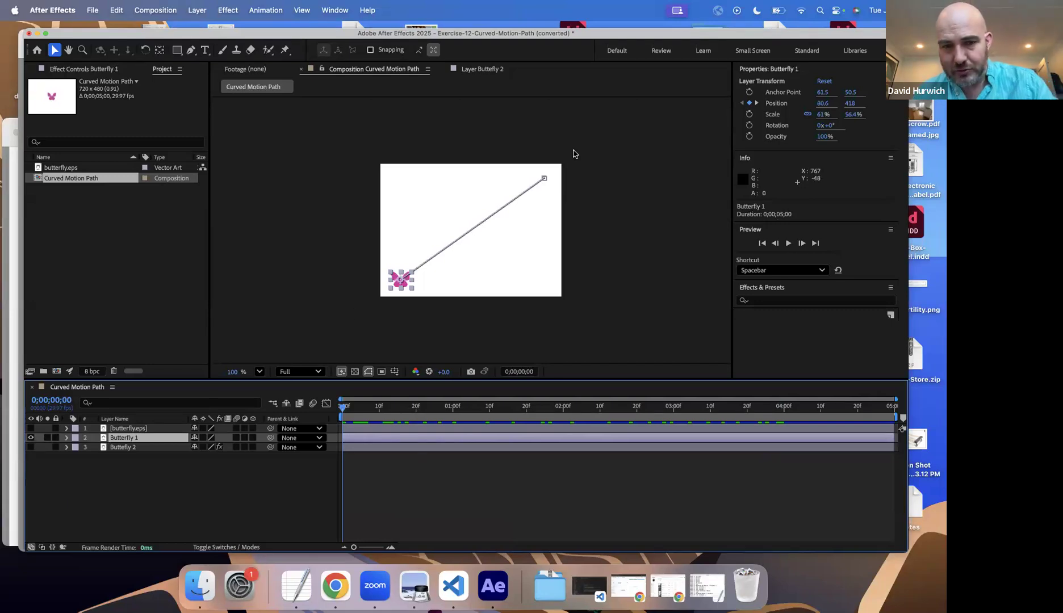
Step: Preview the Butterfly 1 animation along its straight motion path at 200% magnification
key("period")
key("space")
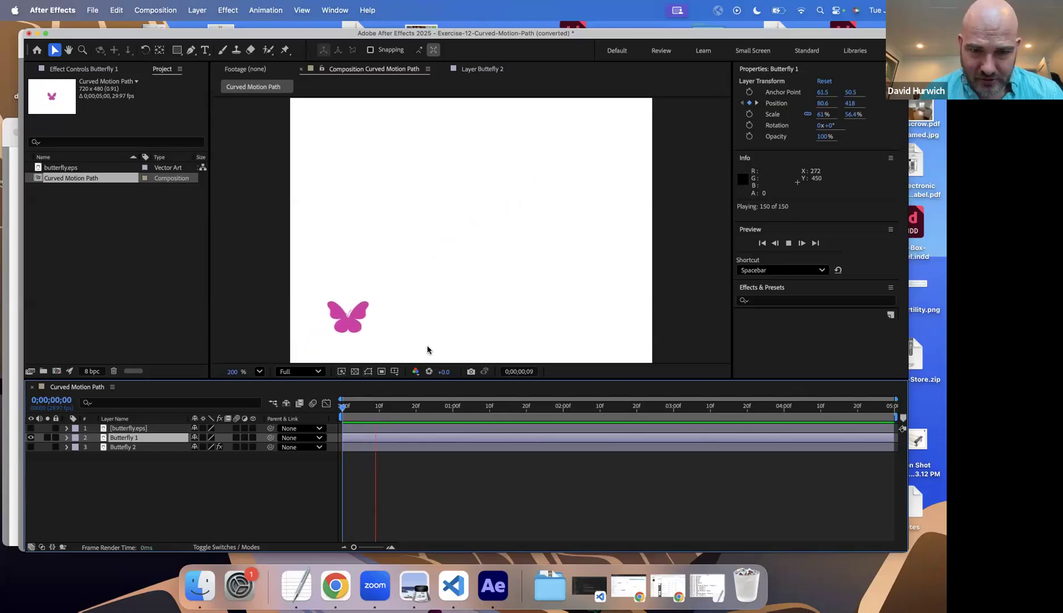
key("space")
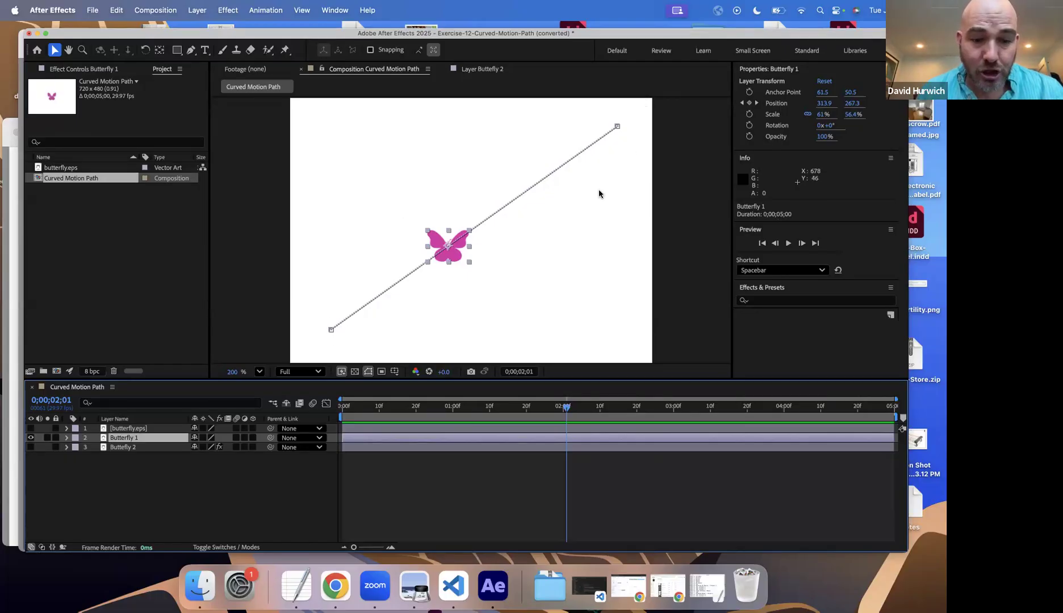
Step: Switch to Chrome, search for figma, and open a new Figma Make file from the Figma website
left_click(322, 590)
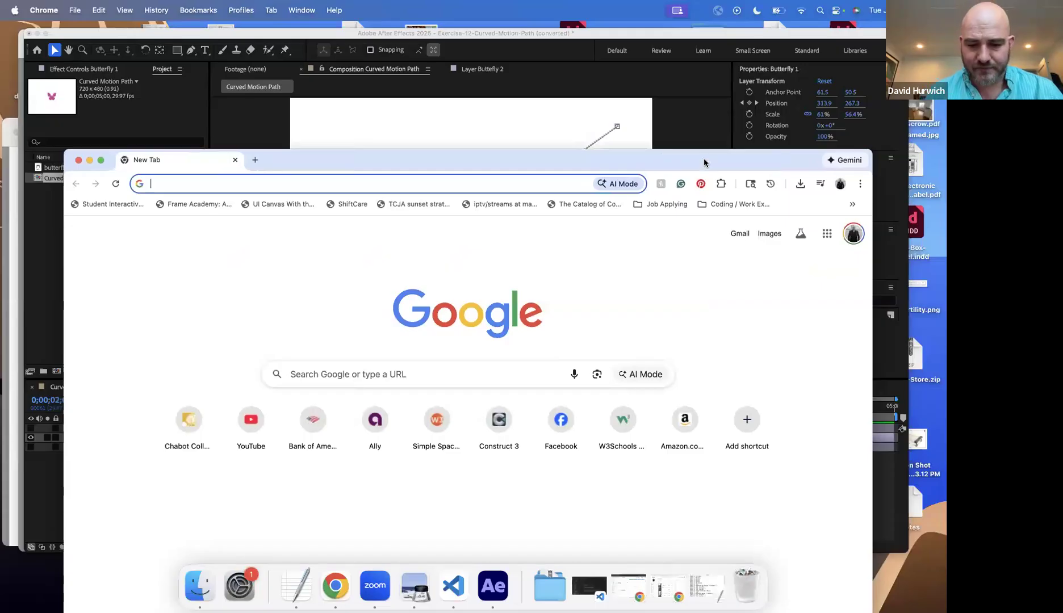
type("fig")
key("Return")
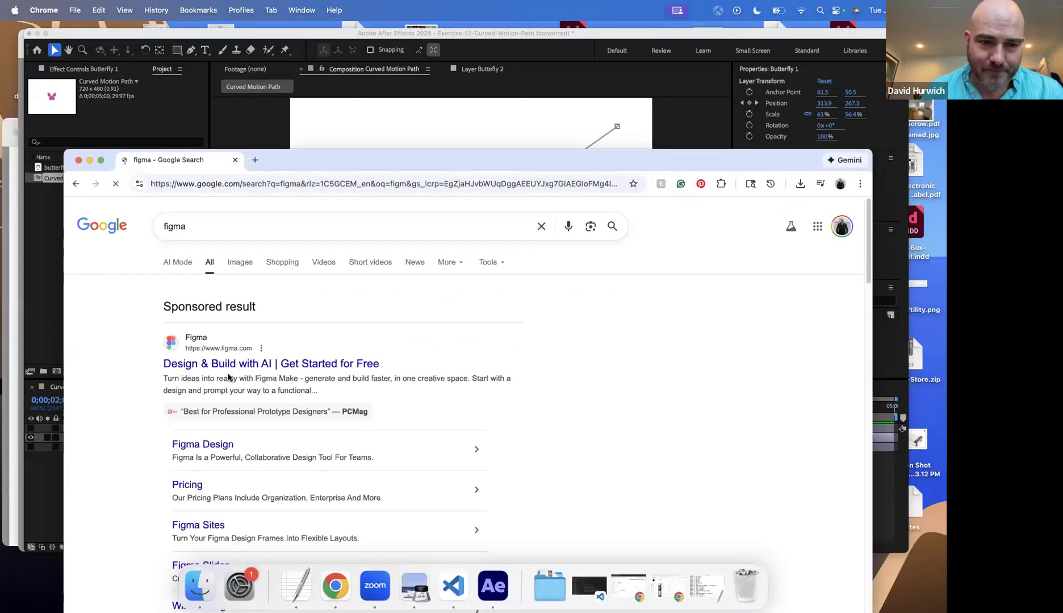
left_click(232, 367)
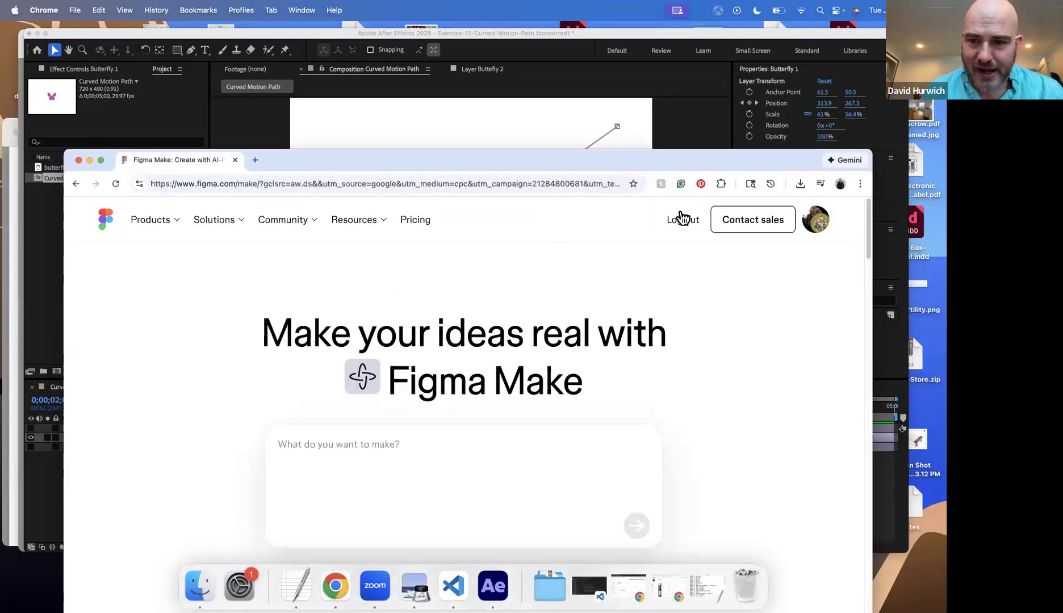
left_click_drag(629, 163, 623, 88)
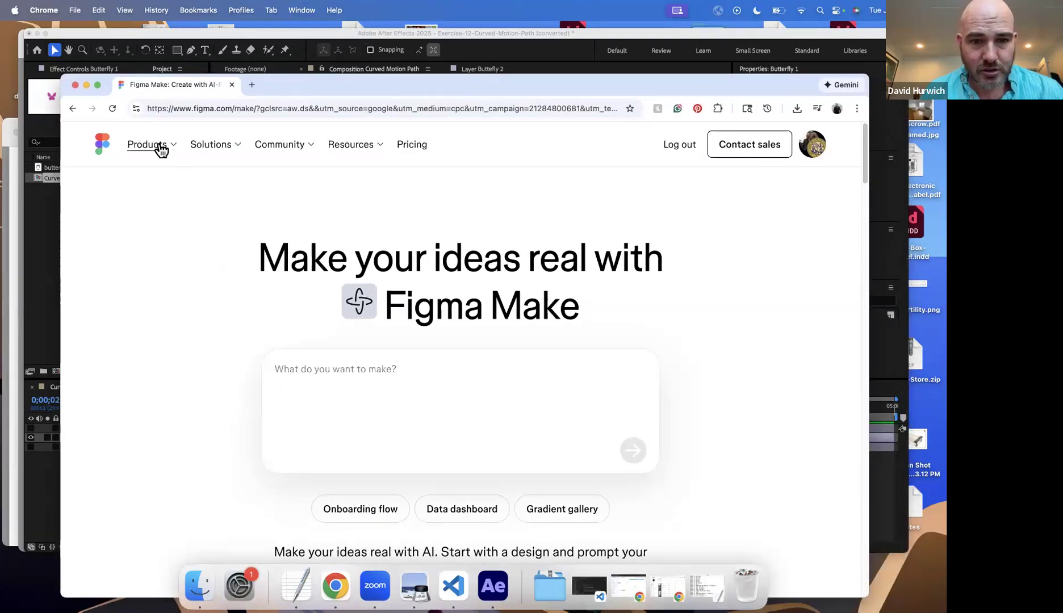
left_click(101, 149)
left_click(625, 413)
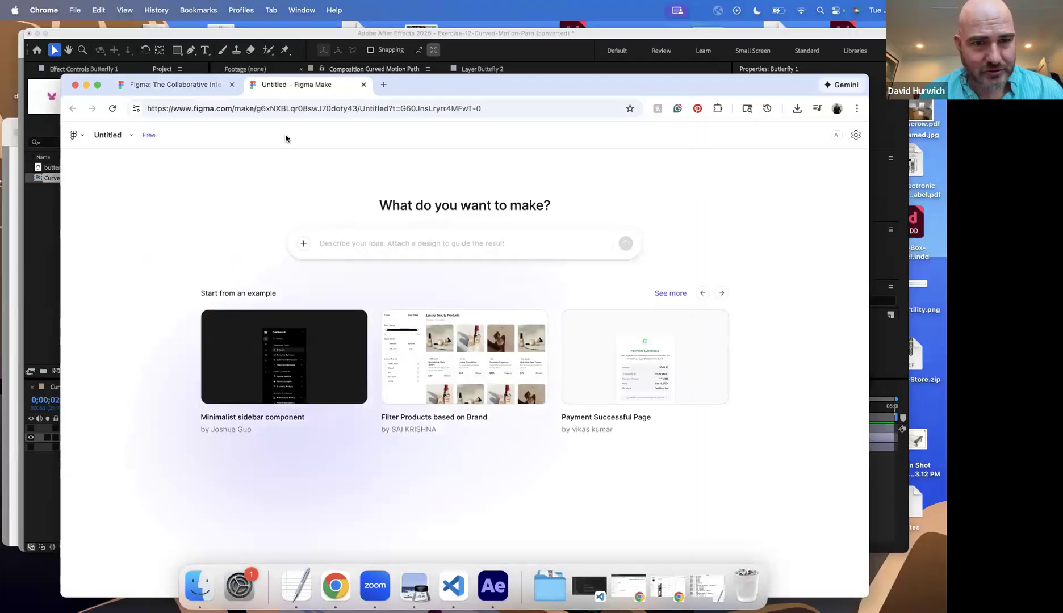
left_click(115, 137)
left_click(206, 136)
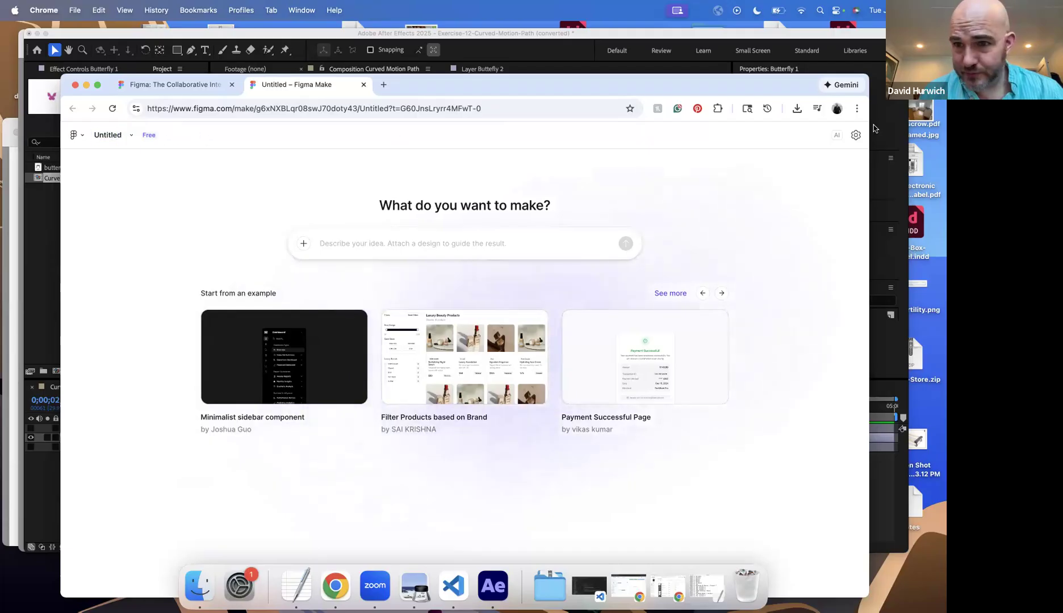
left_click(856, 136)
left_click(819, 159)
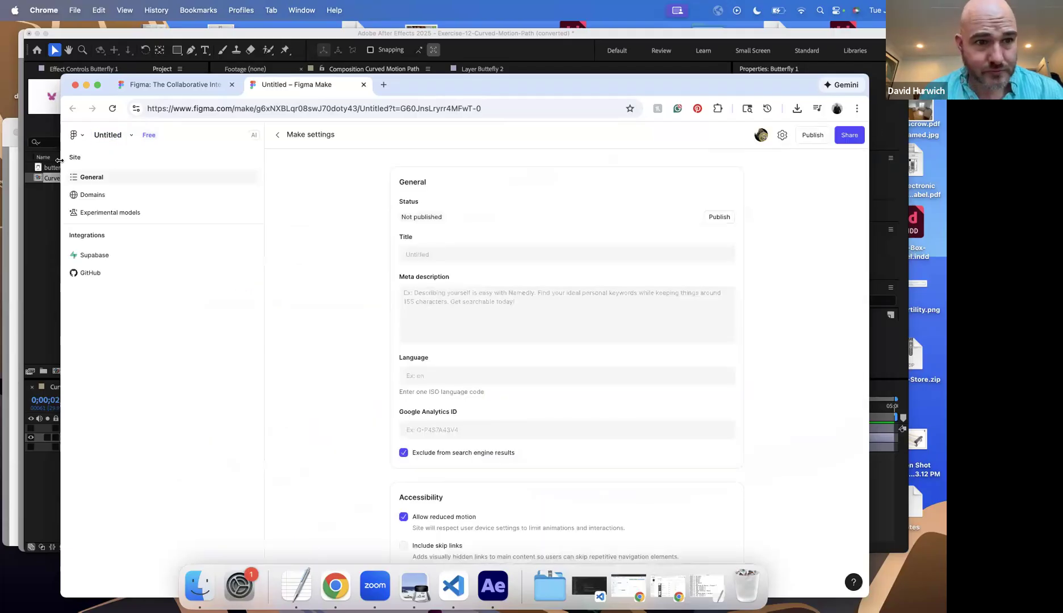
Step: Go back to the Figma files list and open the recent Untitled design file with the red shape
left_click(76, 135)
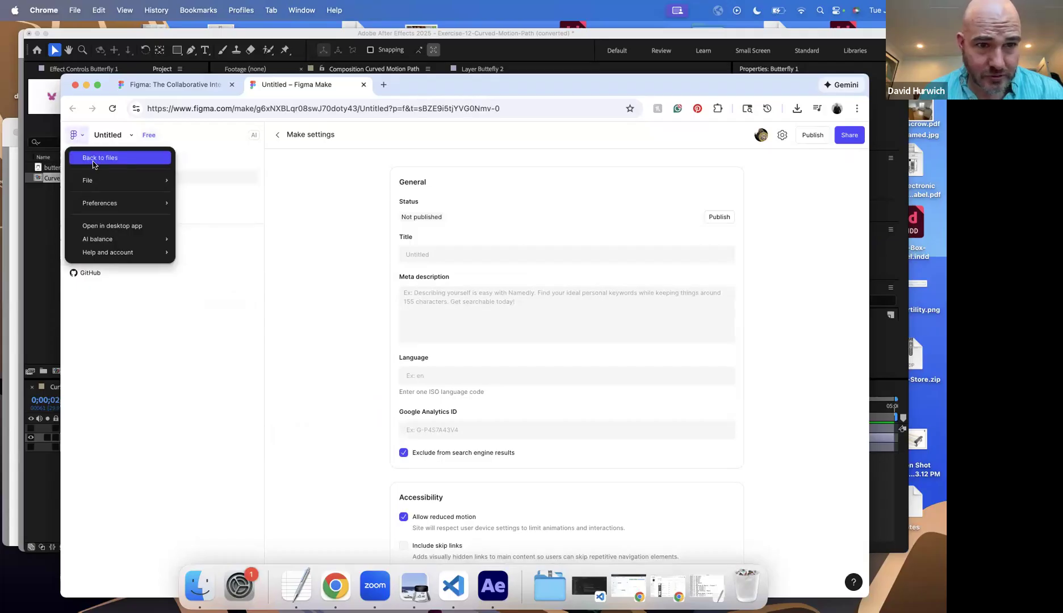
left_click(94, 160)
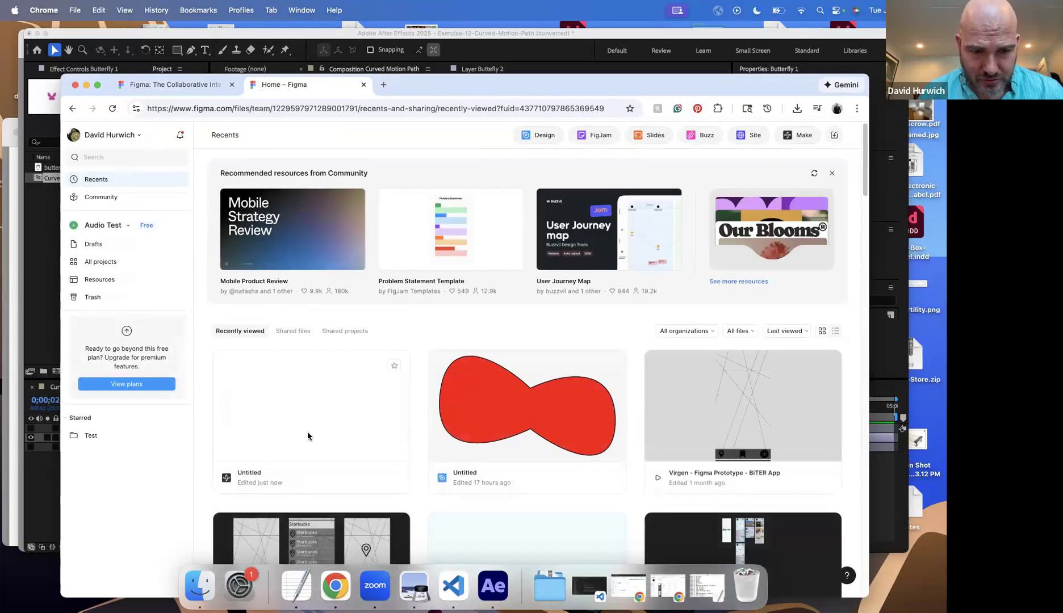
double_click(477, 399)
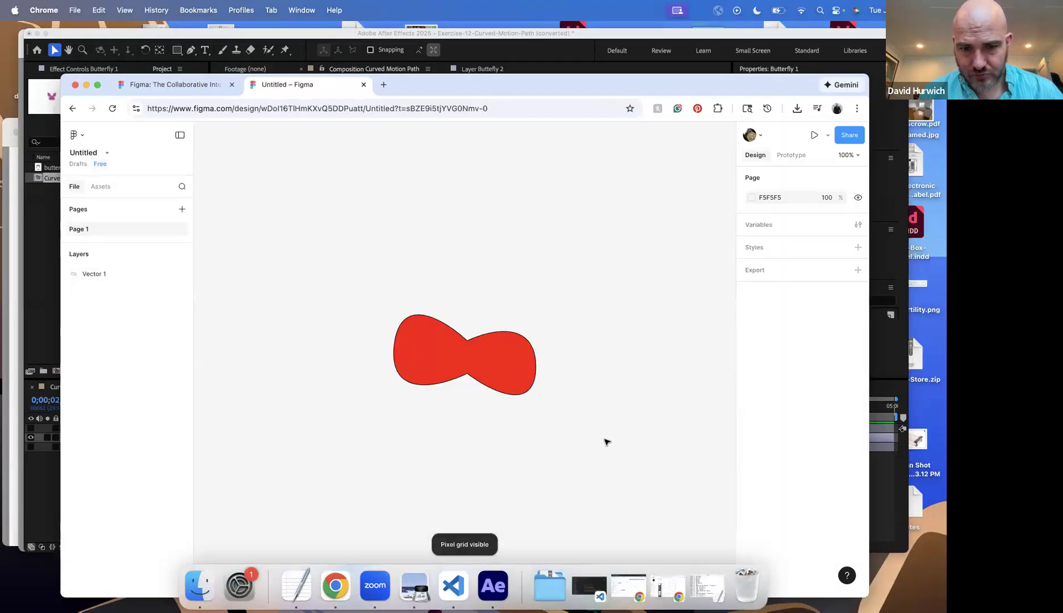
Step: Delete the red vector shape from the canvas and shorten the browser window to uncover the drawing tools
left_click_drag(607, 442, 367, 257)
key("Delete")
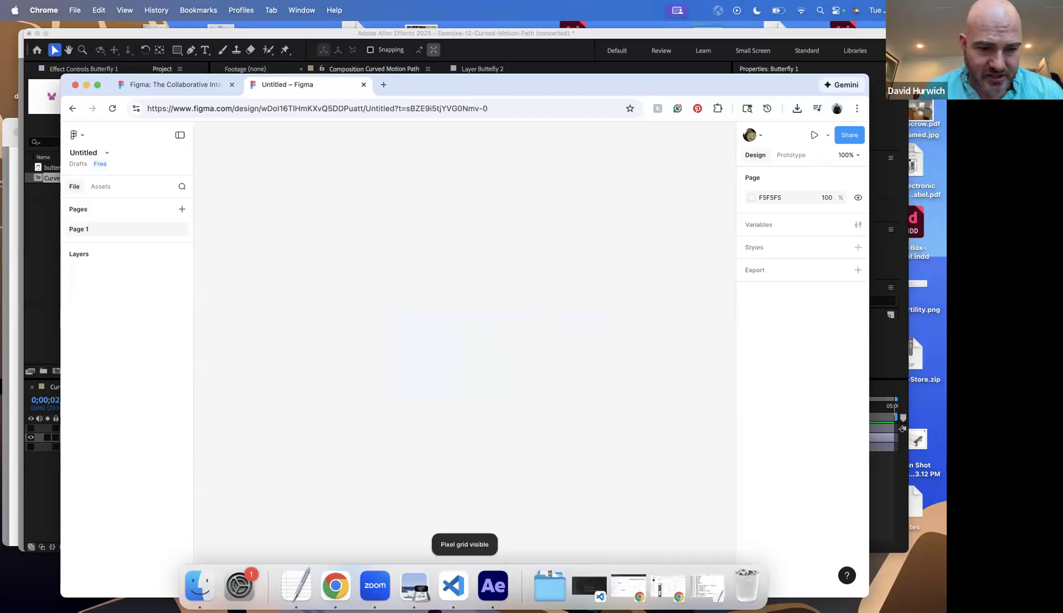
left_click_drag(115, 539, 114, 534)
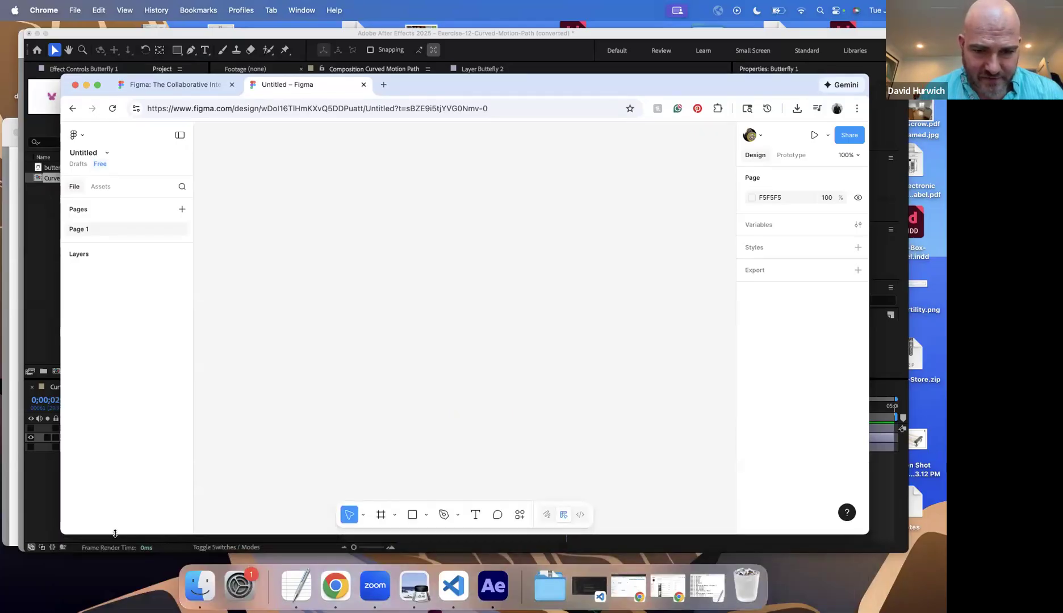
Step: Draw a straight diagonal line about 472 by 413 with the Pen tool, rising from lower left to upper right
left_click(443, 515)
left_click(278, 443)
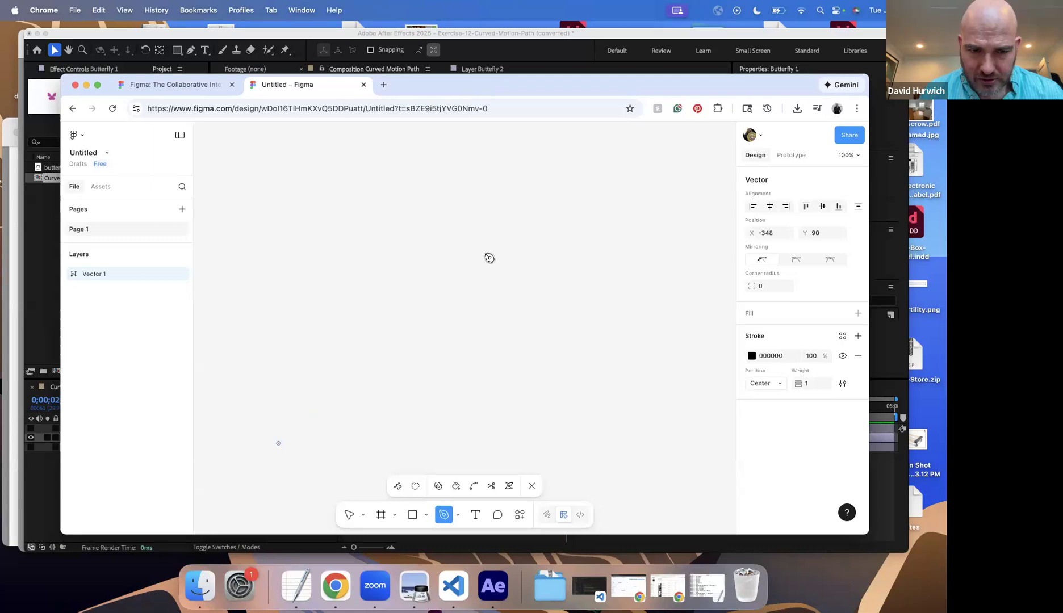
left_click(540, 216)
key("Escape")
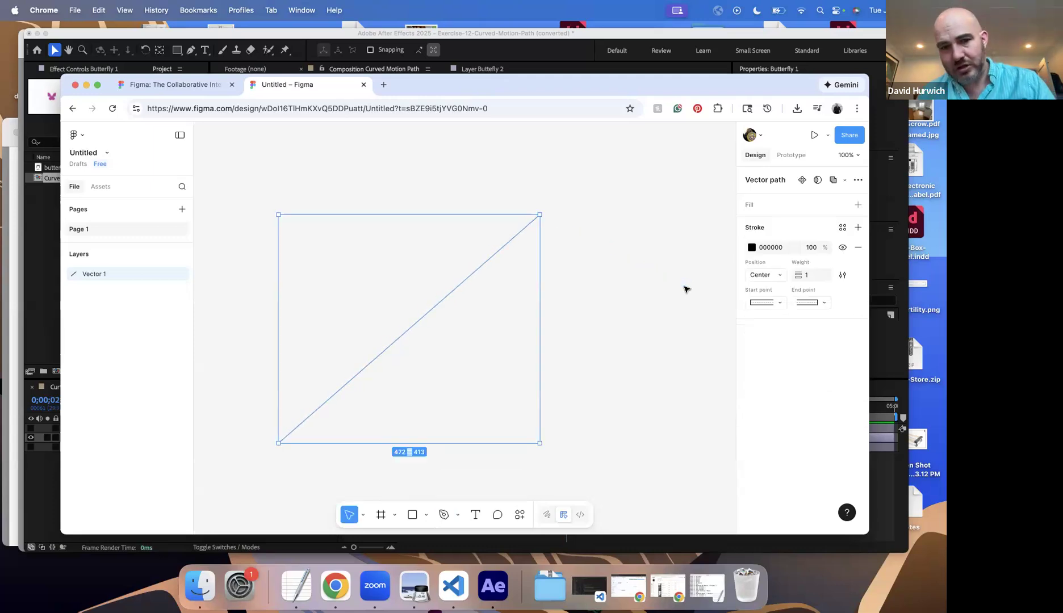
Step: Bend the line into a curve by pulling a handle down from its upper endpoint and one right from its lower endpoint
double_click(412, 334)
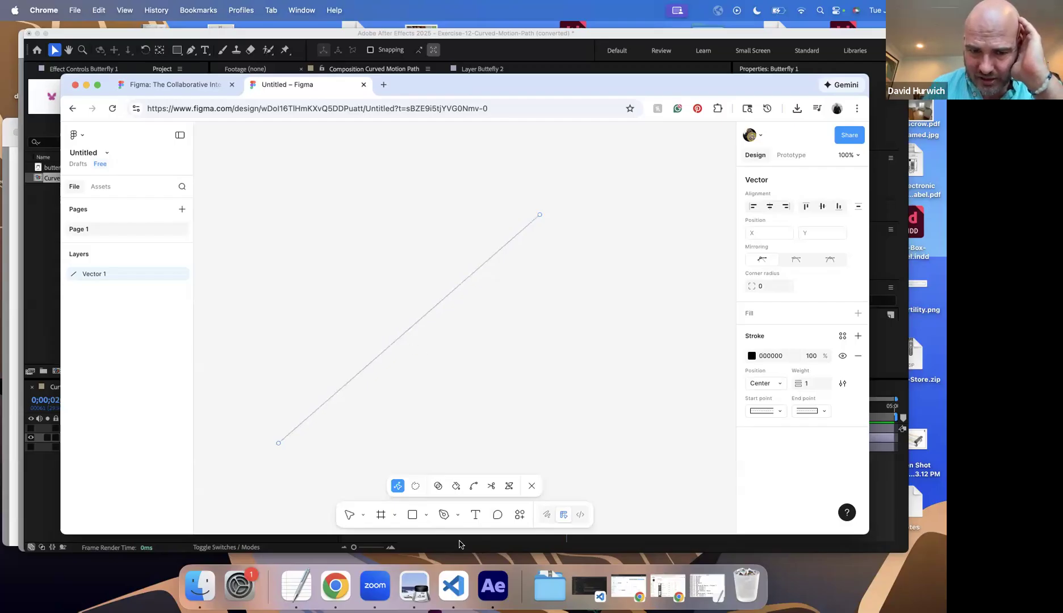
left_click(474, 488)
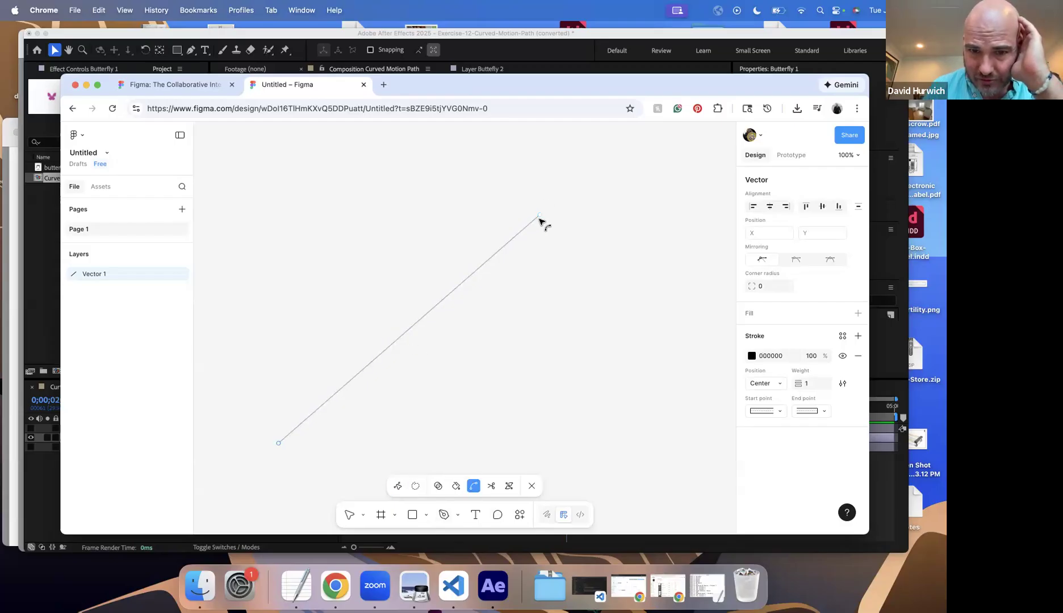
left_click_drag(541, 217, 549, 435)
left_click_drag(279, 443, 400, 440)
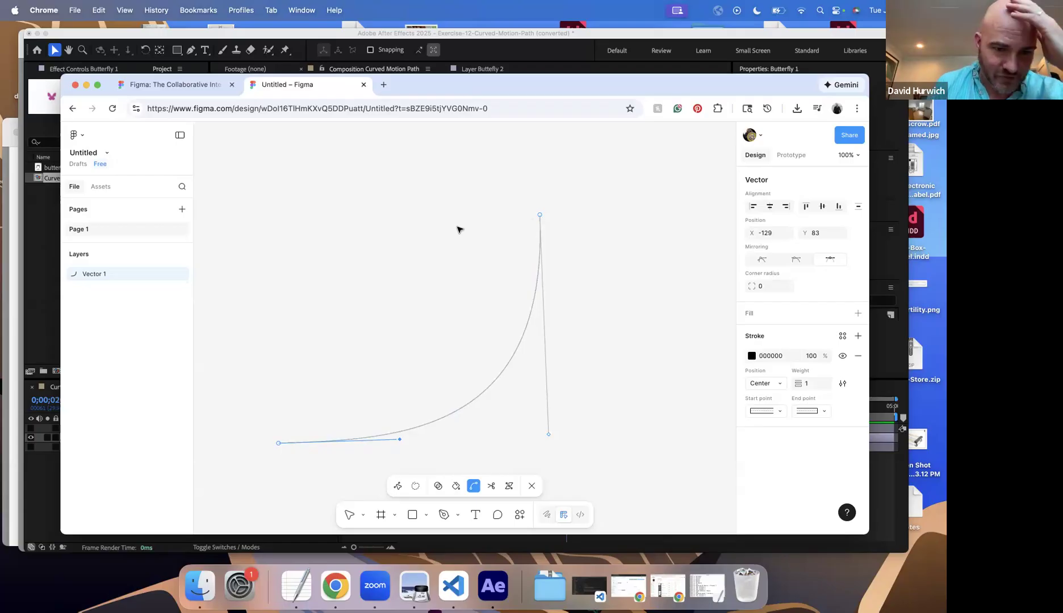
Step: Return to After Effects, activate the Convert Vertex tool, and reveal the Position property of the Butterfly 1 layer
left_click(54, 328)
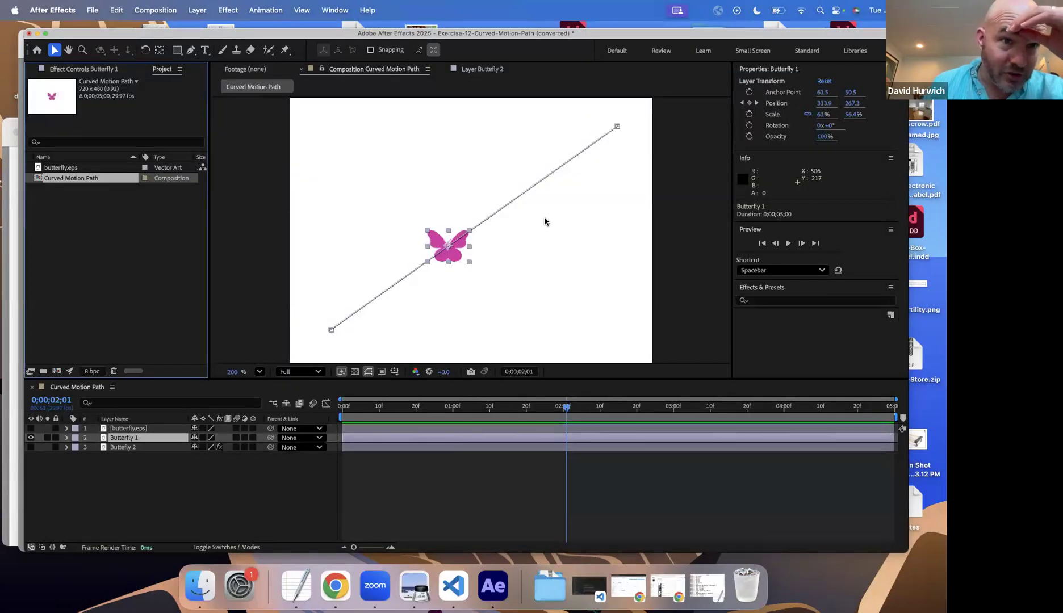
left_click(191, 51)
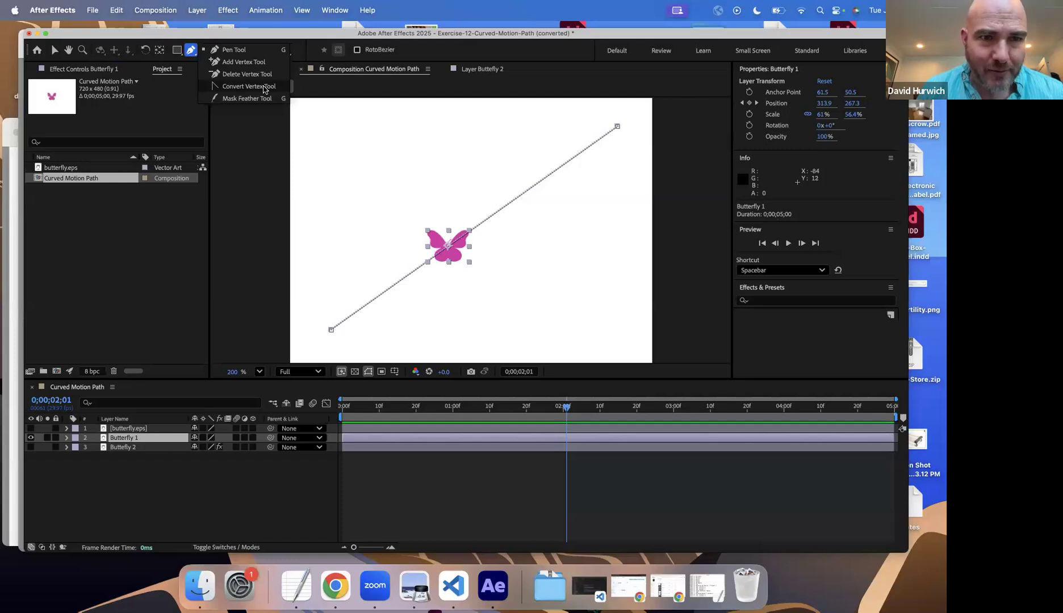
left_click(264, 88)
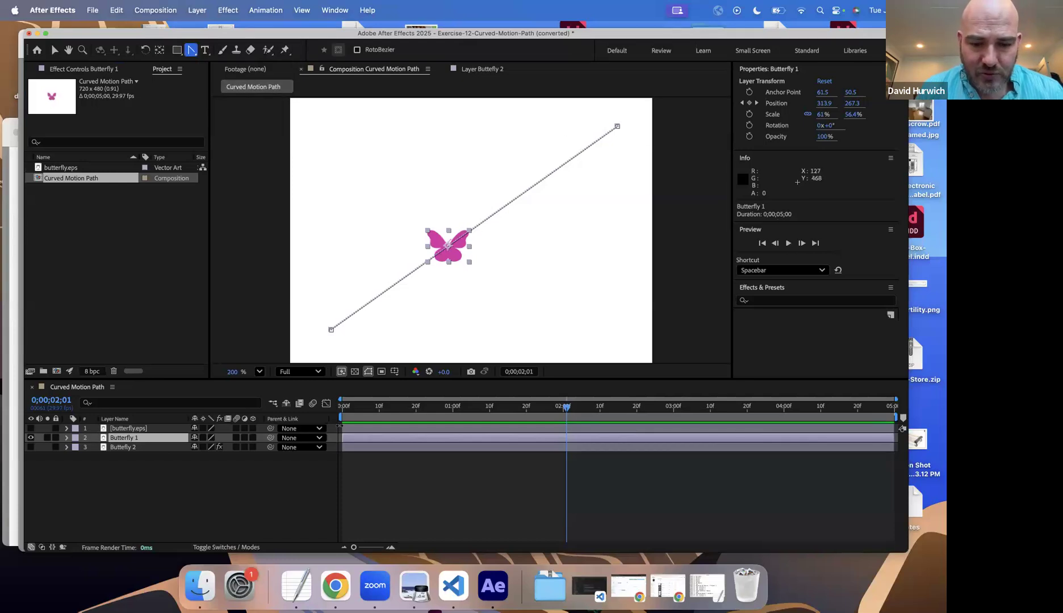
left_click(140, 441)
key("p")
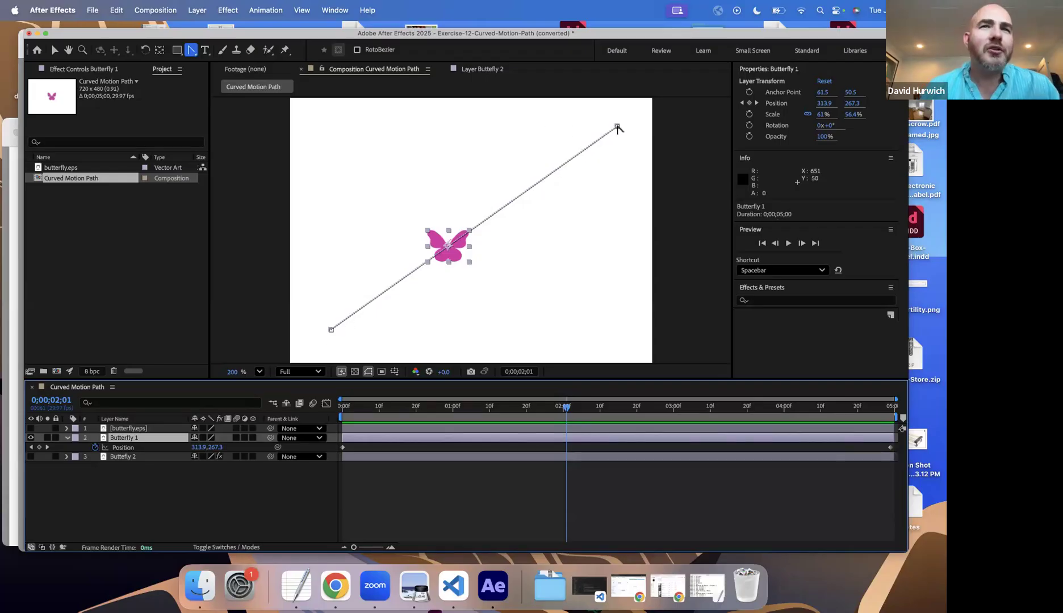
Step: Glance back at the Figma curve, and curve Butterfly 1's motion path by pulling handles right from its start point and down from its end point
left_click(335, 586)
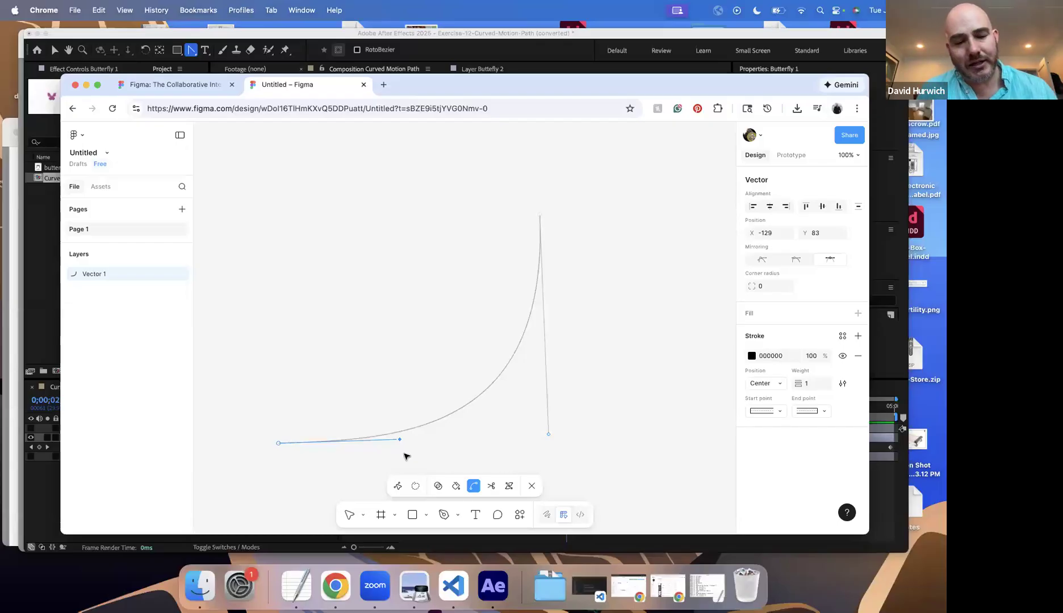
left_click(493, 586)
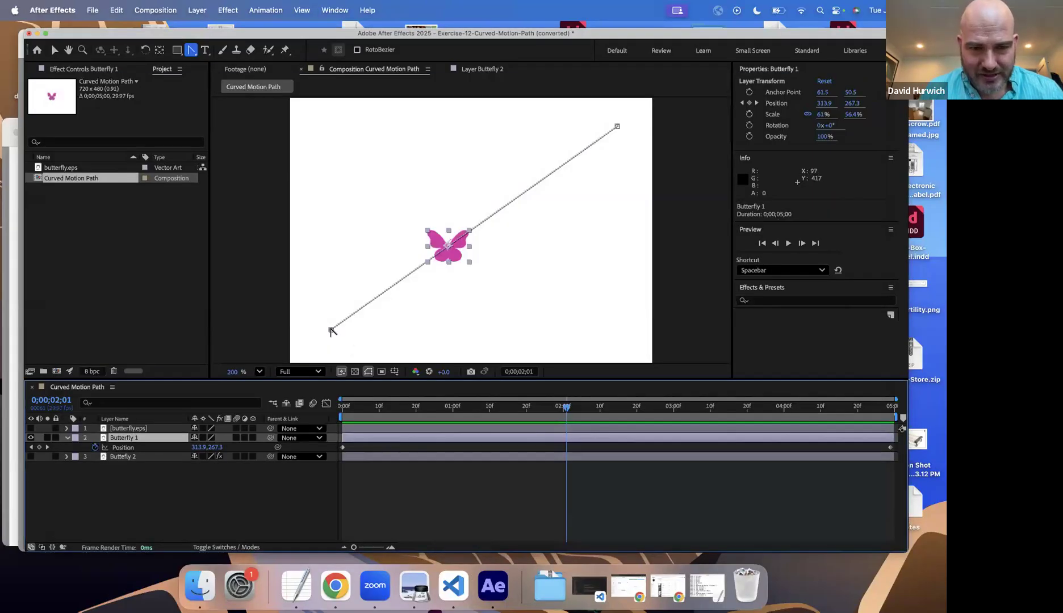
left_click(191, 50)
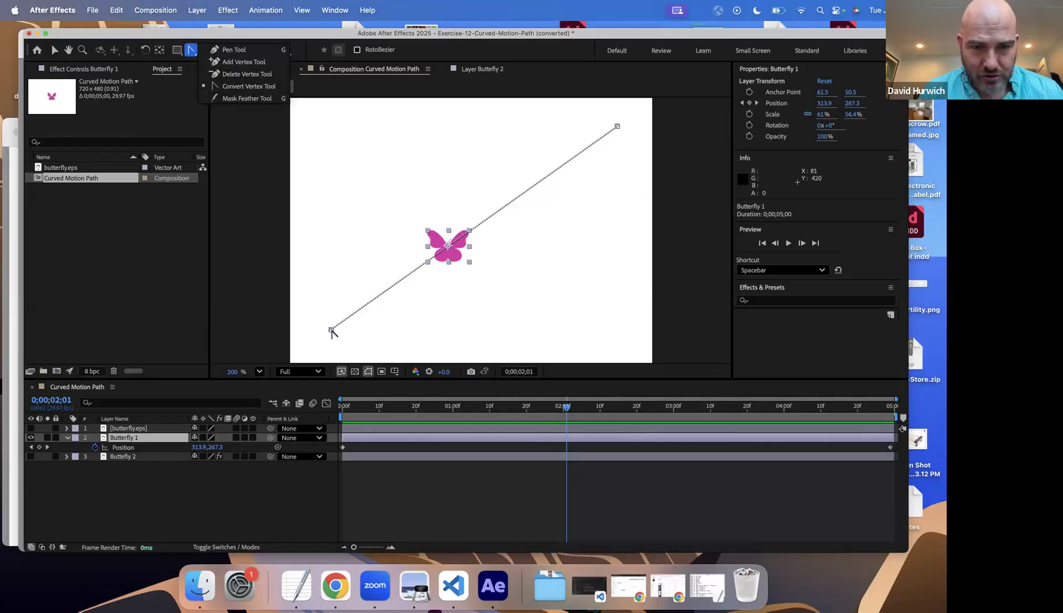
left_click(331, 329)
left_click_drag(357, 332, 562, 309)
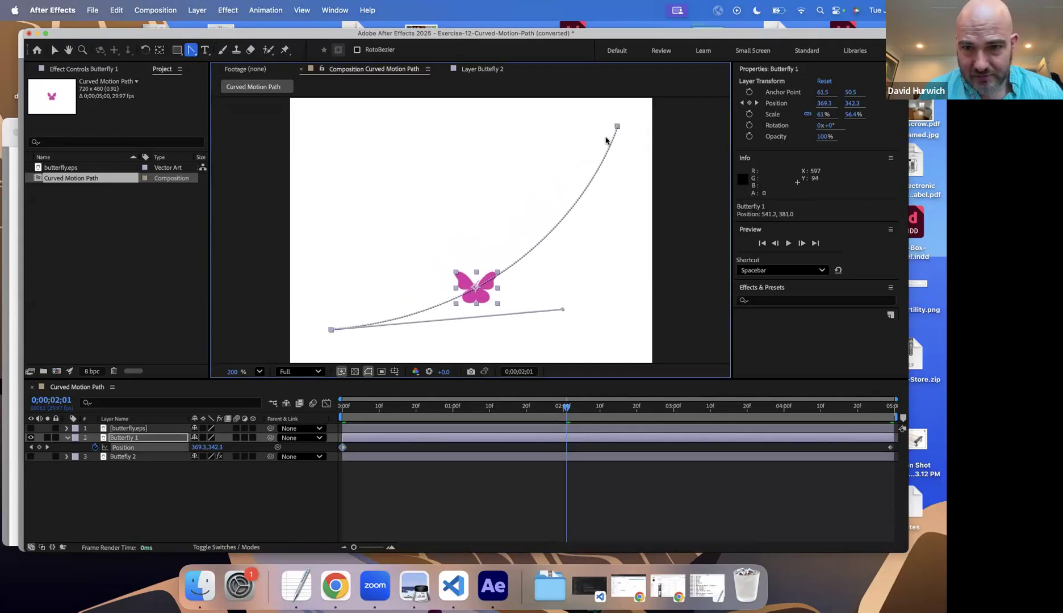
left_click_drag(617, 127, 617, 262)
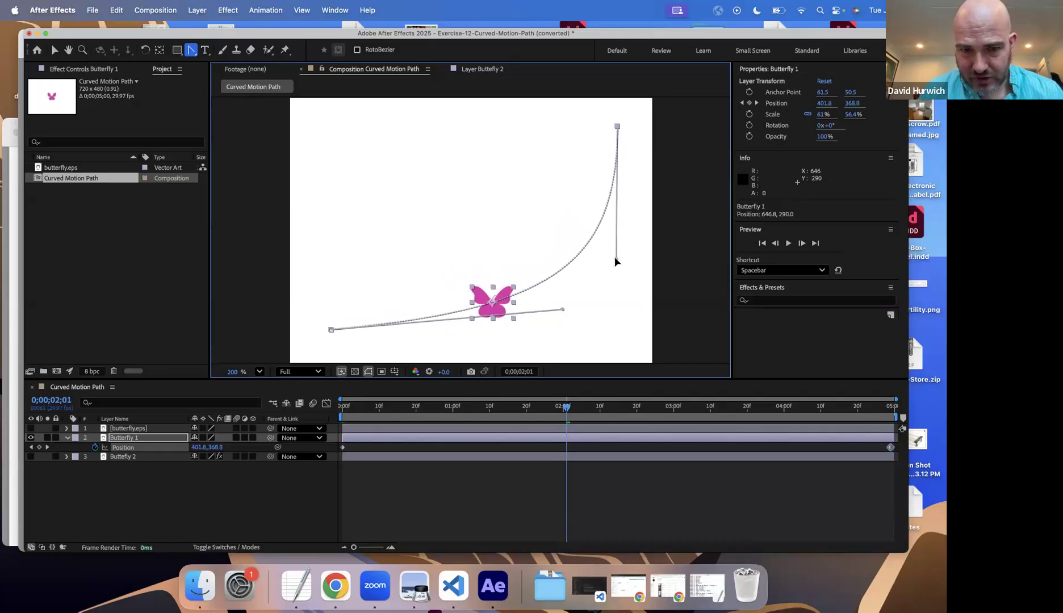
Step: Deselect Butterfly 1 by selecting the butterfly.eps layer, and preview the butterfly's movement along the curved path
left_click(346, 429)
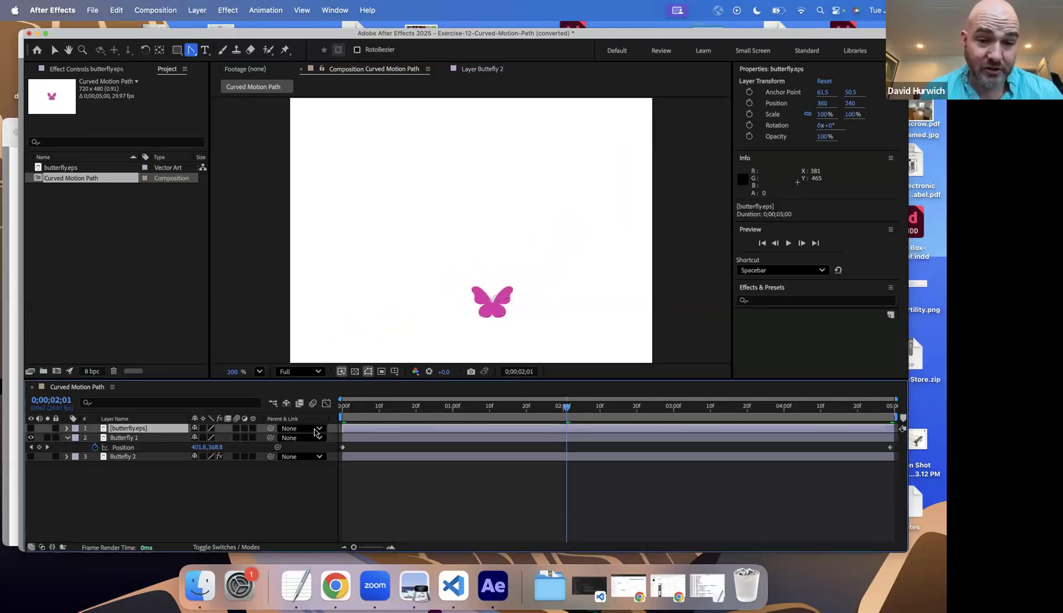
key("space")
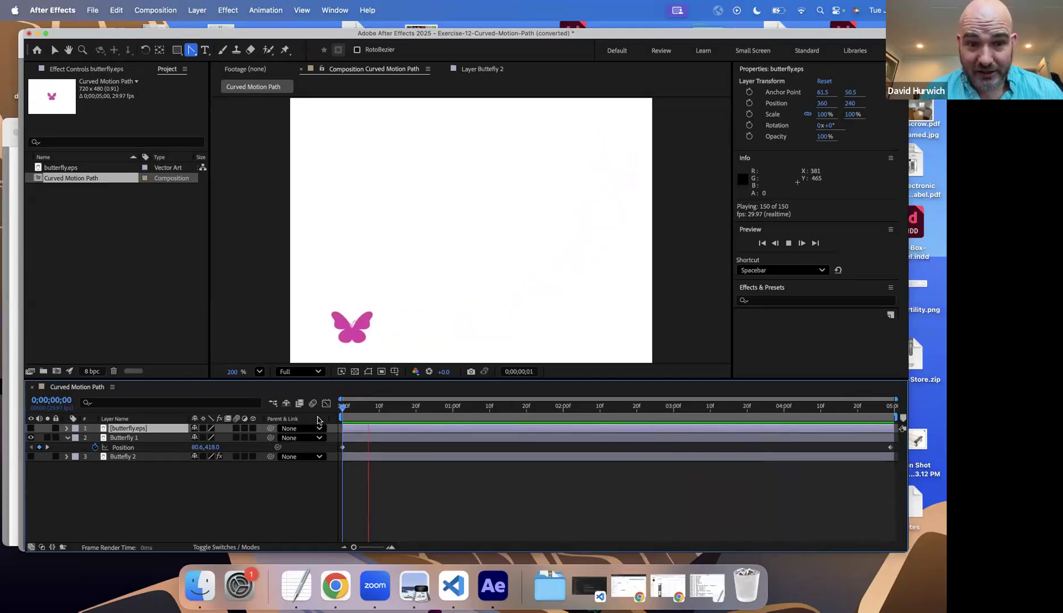
key("space")
Step: Hide Butterfly 1, show and select the Butterfly 2 layer, and preview its motion path
left_click(32, 438)
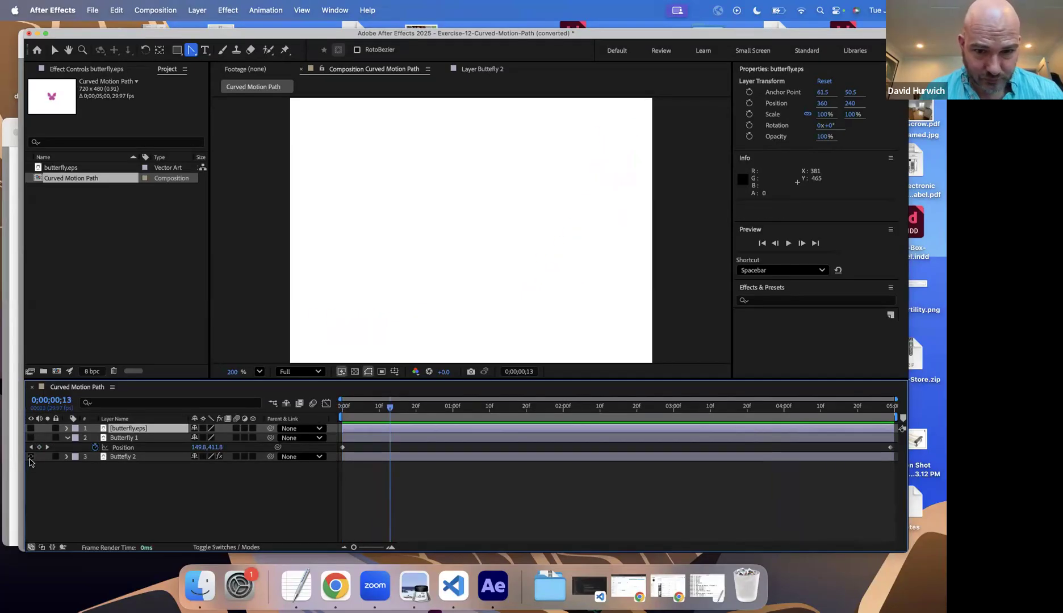
left_click(30, 457)
left_click(130, 457)
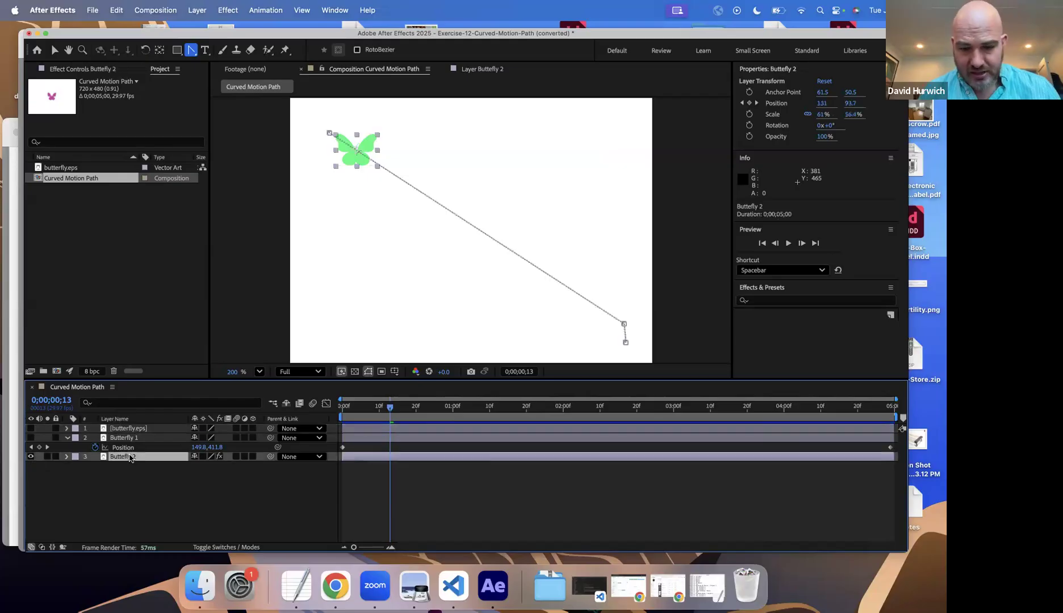
key("space")
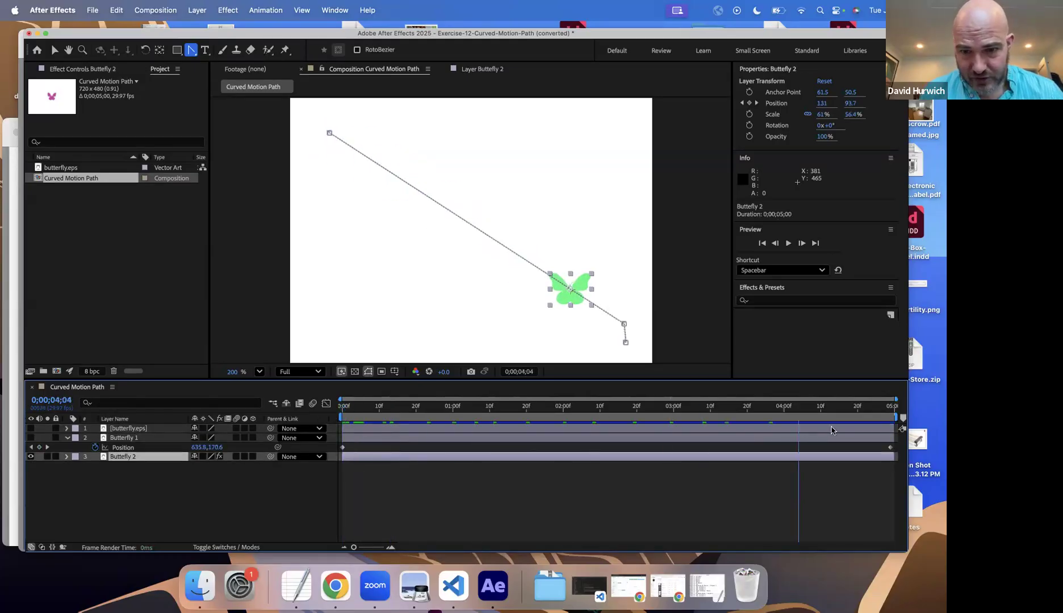
Step: Reveal Butterfly 2's Position property and remove its extra keyframe at 0;00;04;22, leaving only the start and end keyframes
key("space")
key("p")
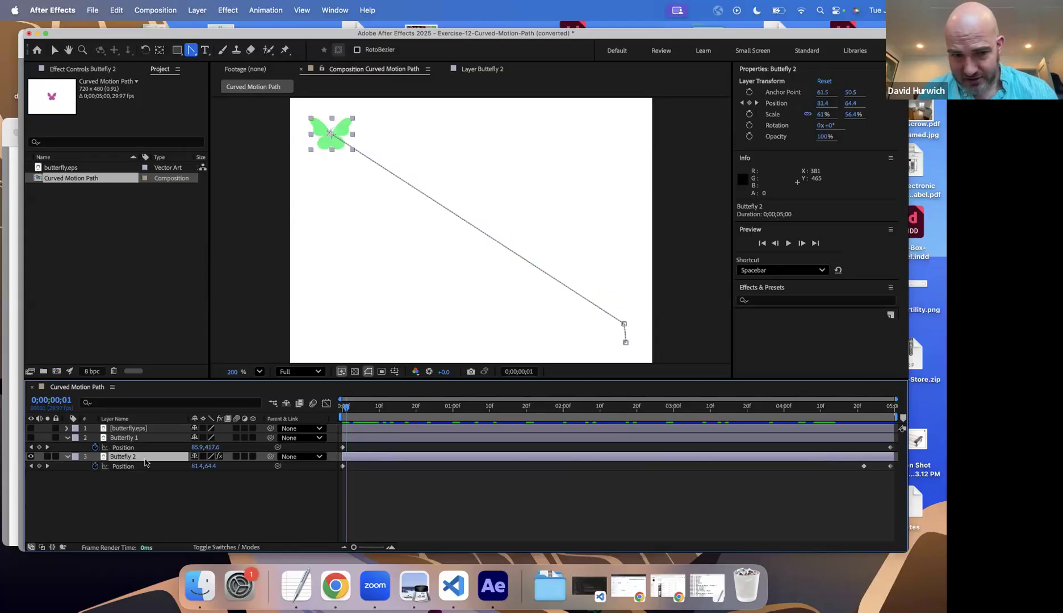
left_click(46, 466)
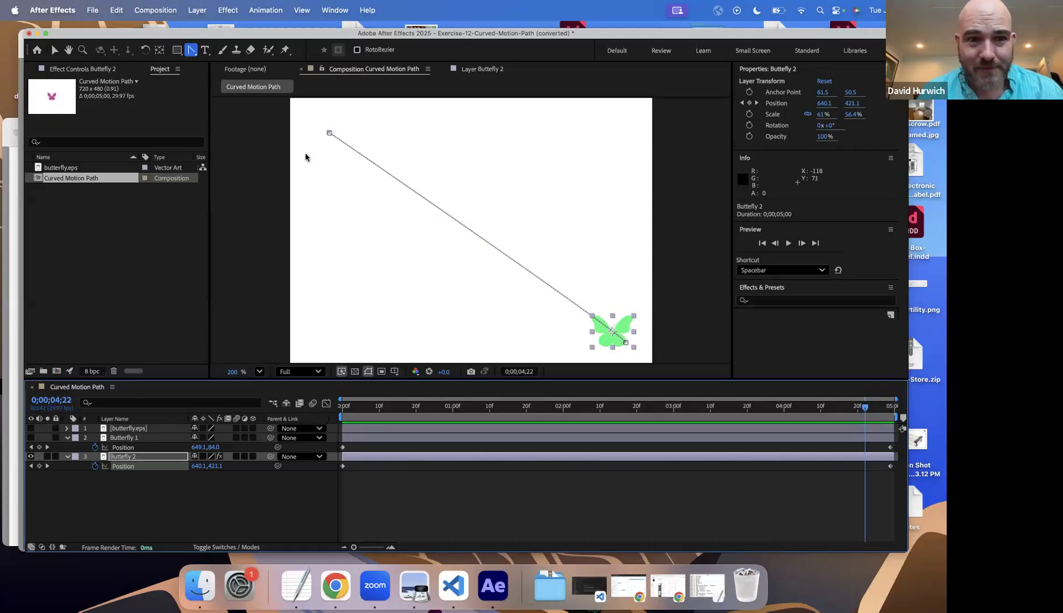
Step: Bend Butterfly 2's motion path into an S-curve with handles running down from its start point and up from its end point, and preview it
left_click_drag(329, 135, 316, 222)
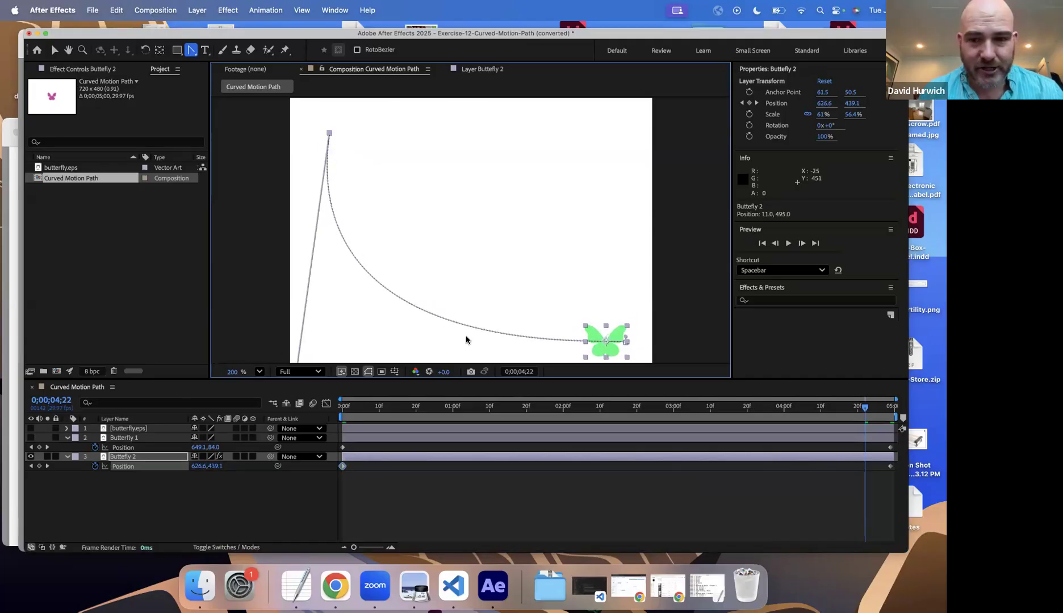
left_click_drag(627, 348, 596, 102)
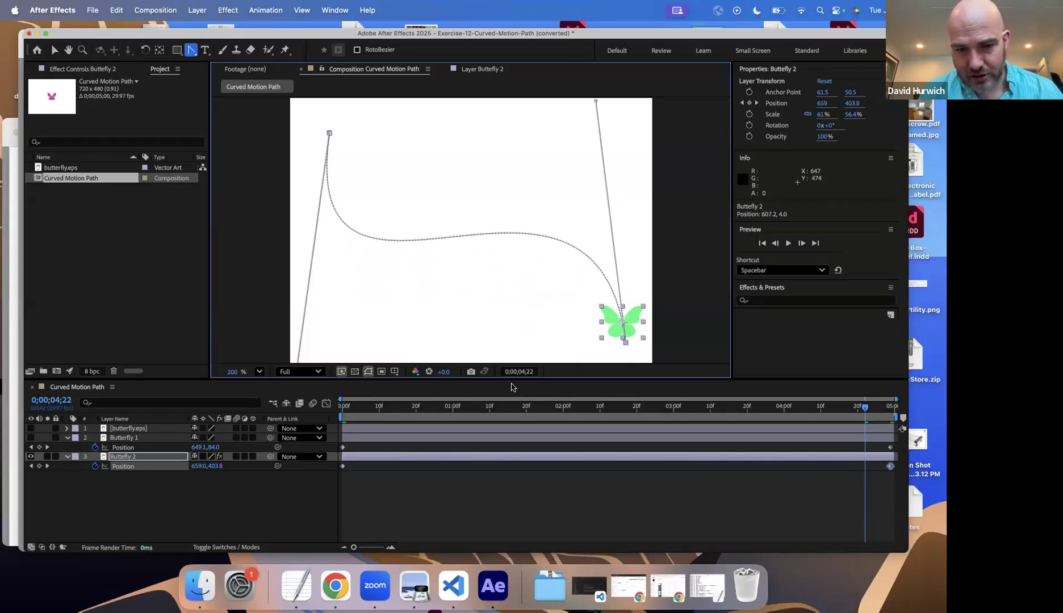
left_click_drag(360, 413, 340, 413)
key("space")
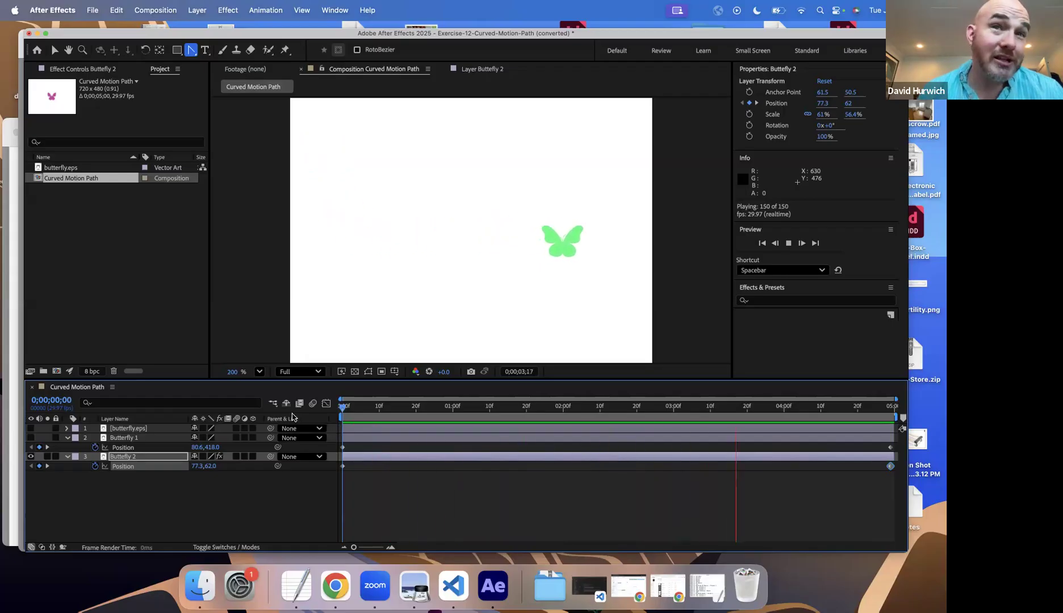
key("space")
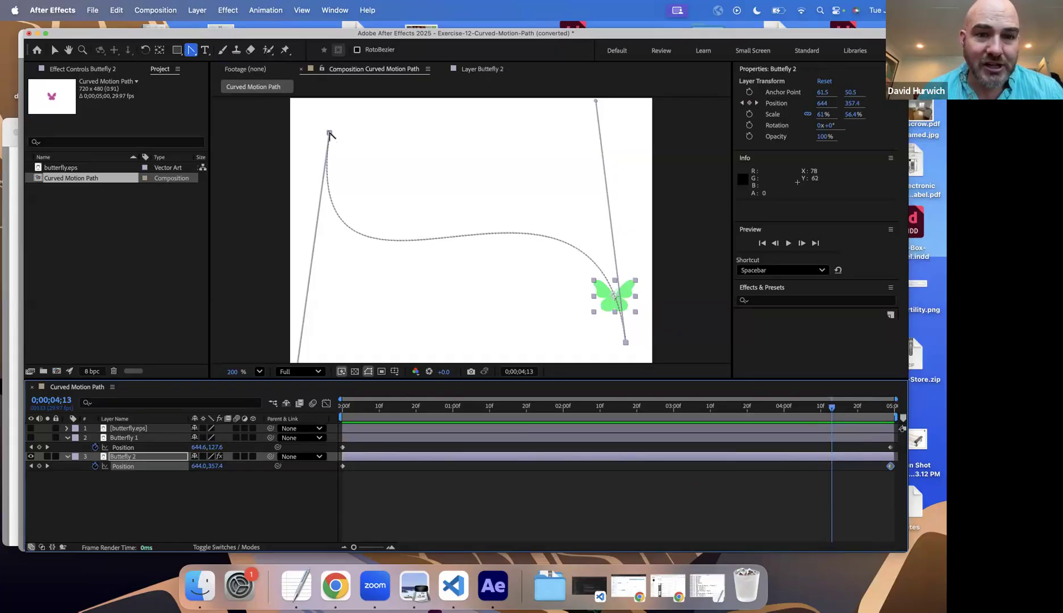
Step: Straighten Butterfly 2's motion path by collapsing the end point's handle and the start point's handle back onto their vertices
scroll(501, 187, "down", 1)
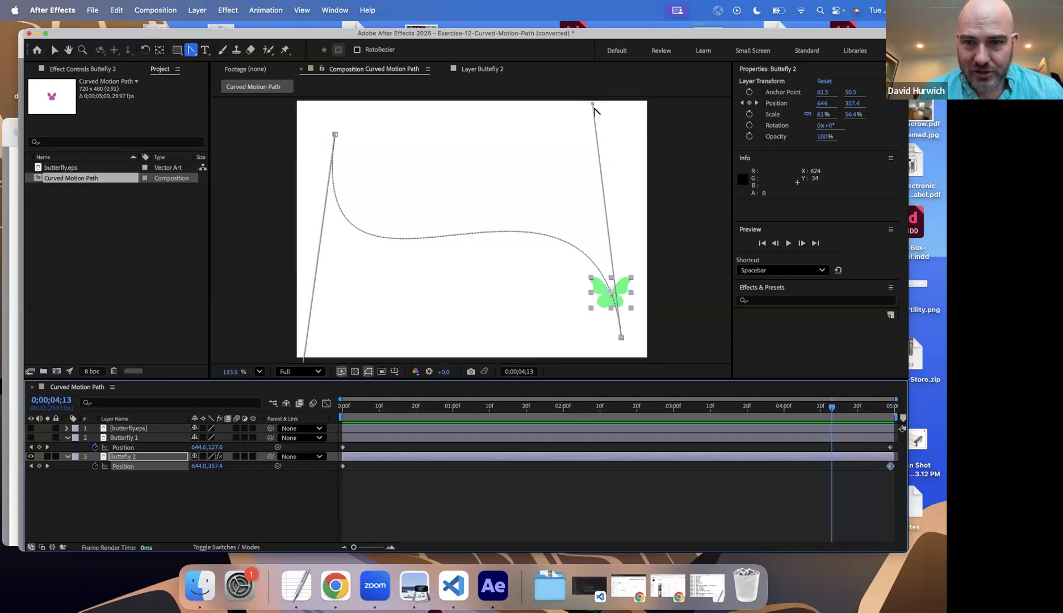
left_click_drag(592, 104, 600, 126)
left_click_drag(603, 144, 621, 339)
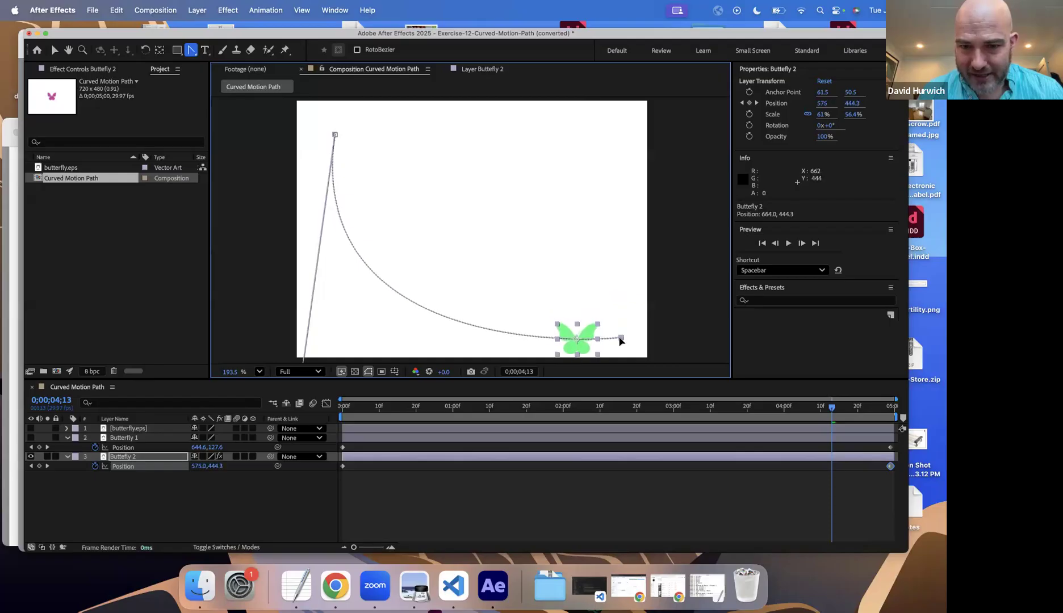
scroll(312, 348, "down", 1)
scroll(312, 348, "down", 6)
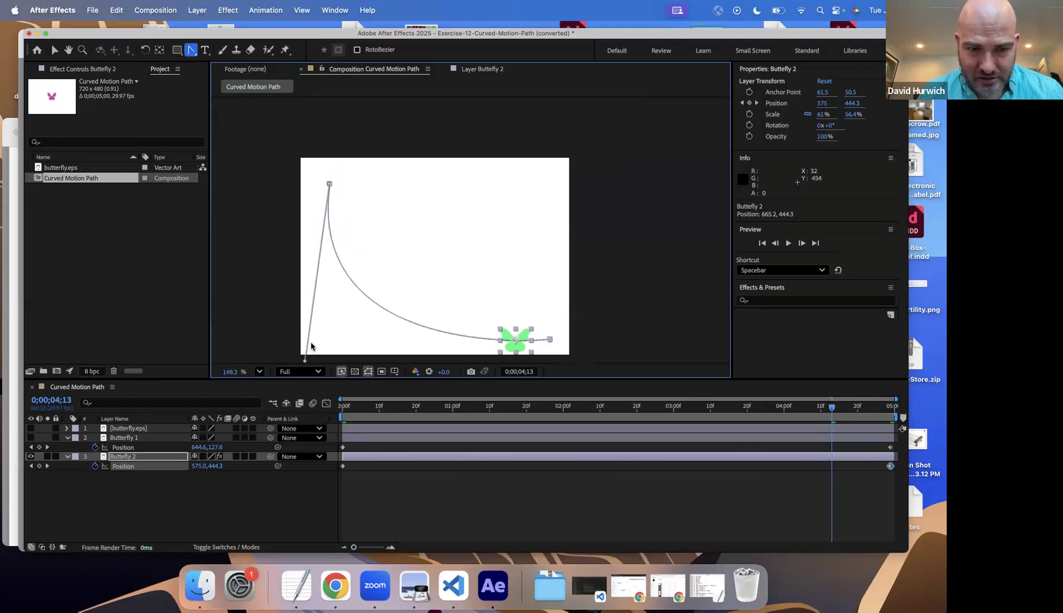
left_click_drag(305, 357, 309, 343)
left_click_drag(316, 242, 330, 190)
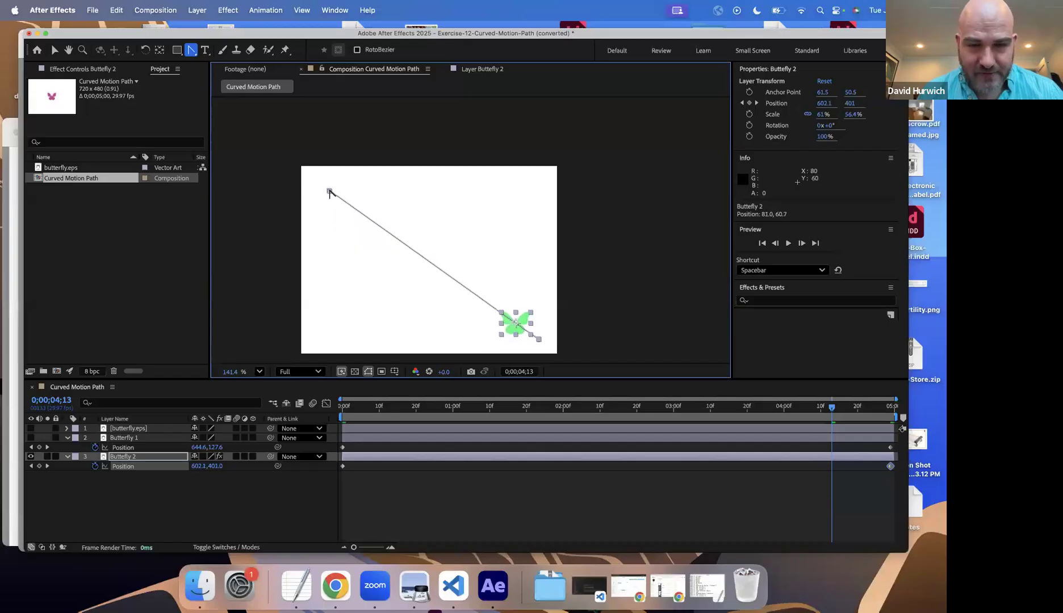
Step: Undo the collapse of the start point's handle, and reapply it to straighten Butterfly 2's motion path
key("super+z")
key("super+z")
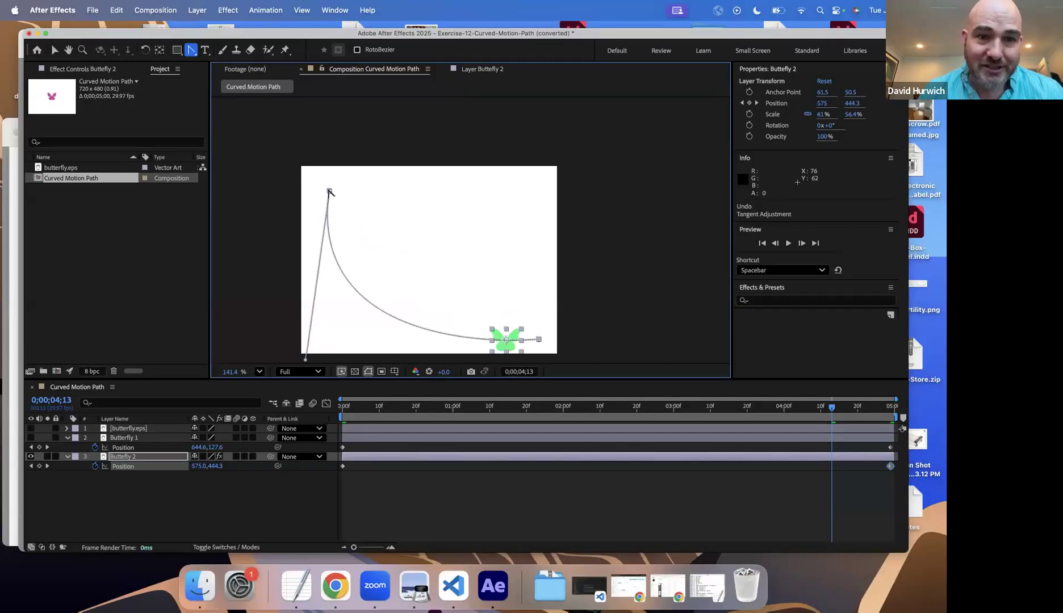
key("super+shift+z")
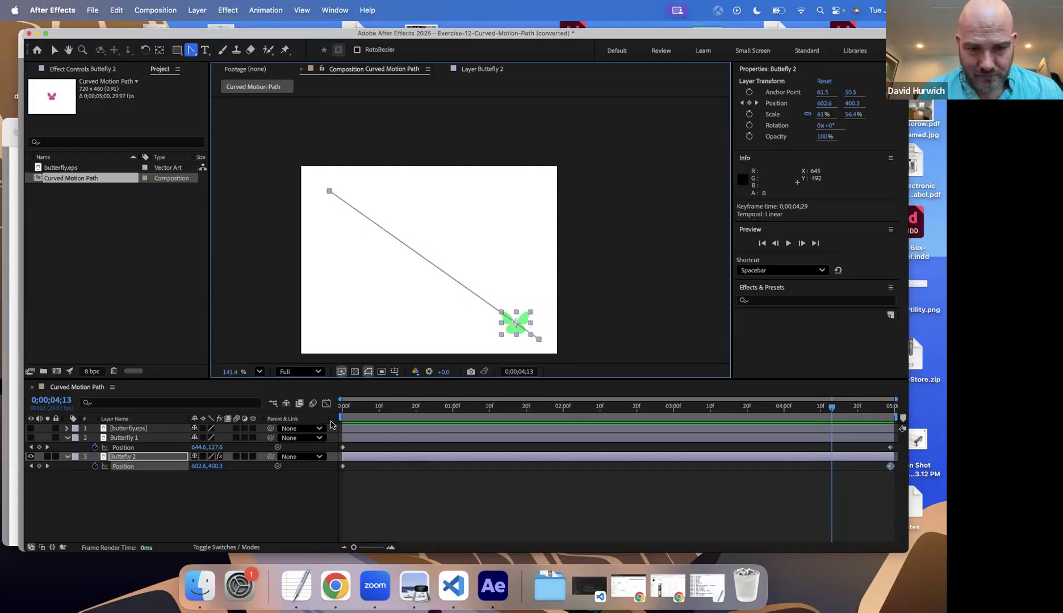
Step: Preview Butterfly 2's movement along the straight path from the beginning of the composition
key("Home")
key("space")
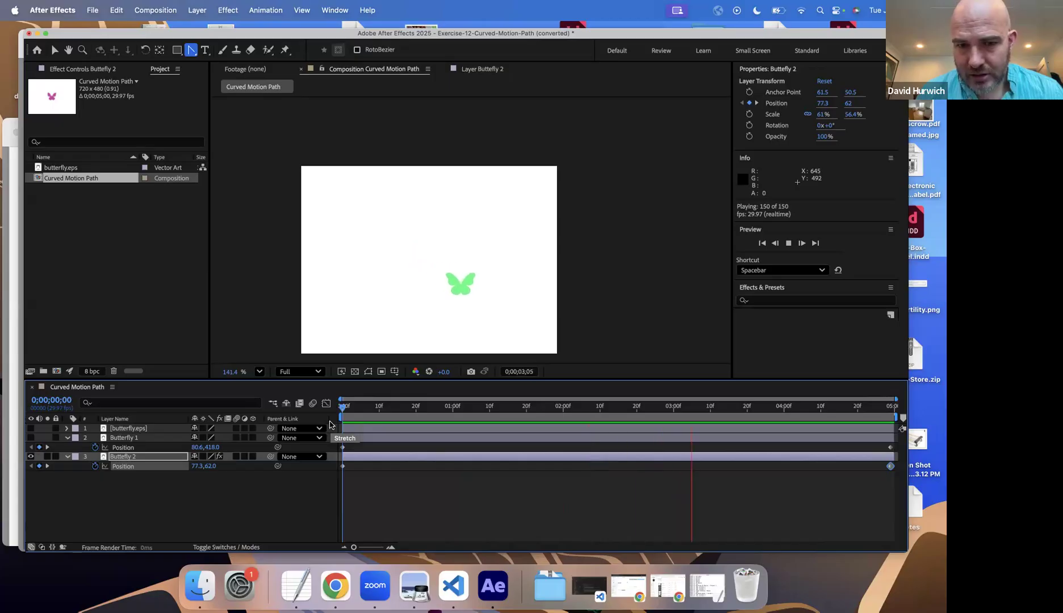
key("space")
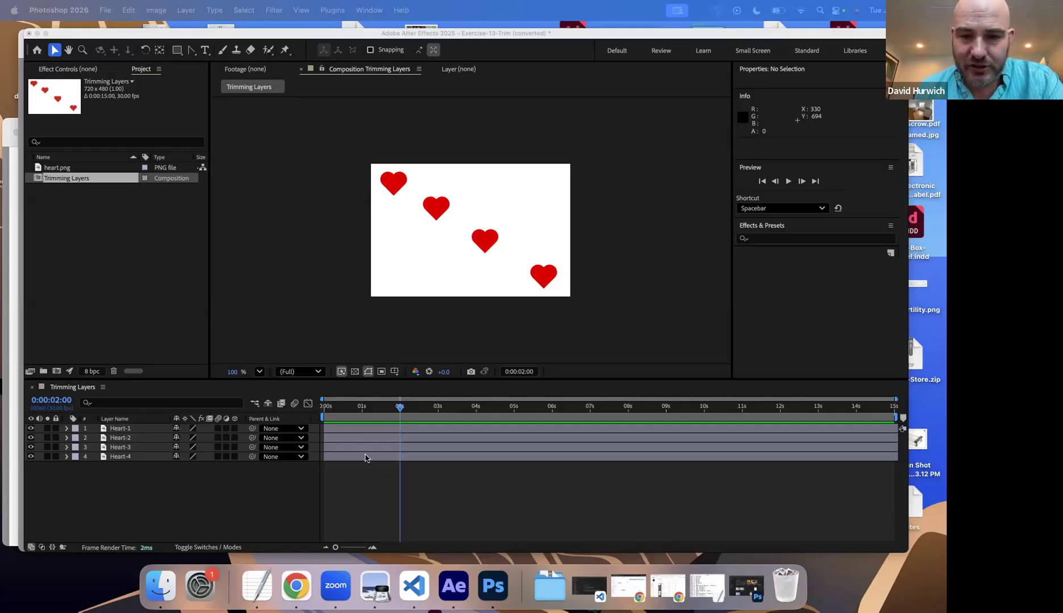
Step: Preview the Trimming Layers composition of Exercise 13 from its first frame, and select the Heart-1 layer
left_click(328, 412)
left_click_drag(328, 411, 926, 384)
key("Home")
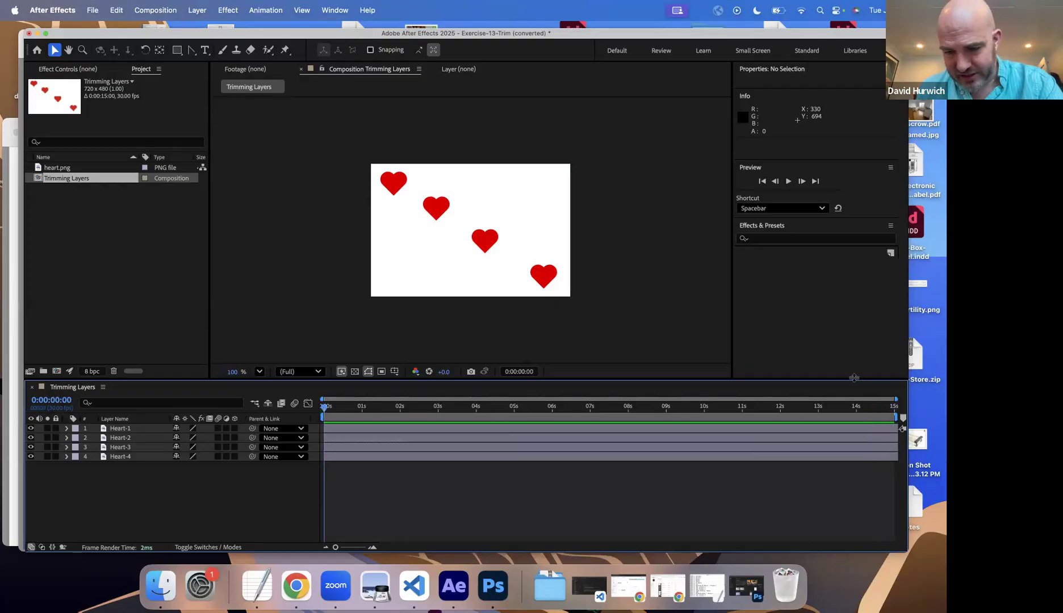
key("space")
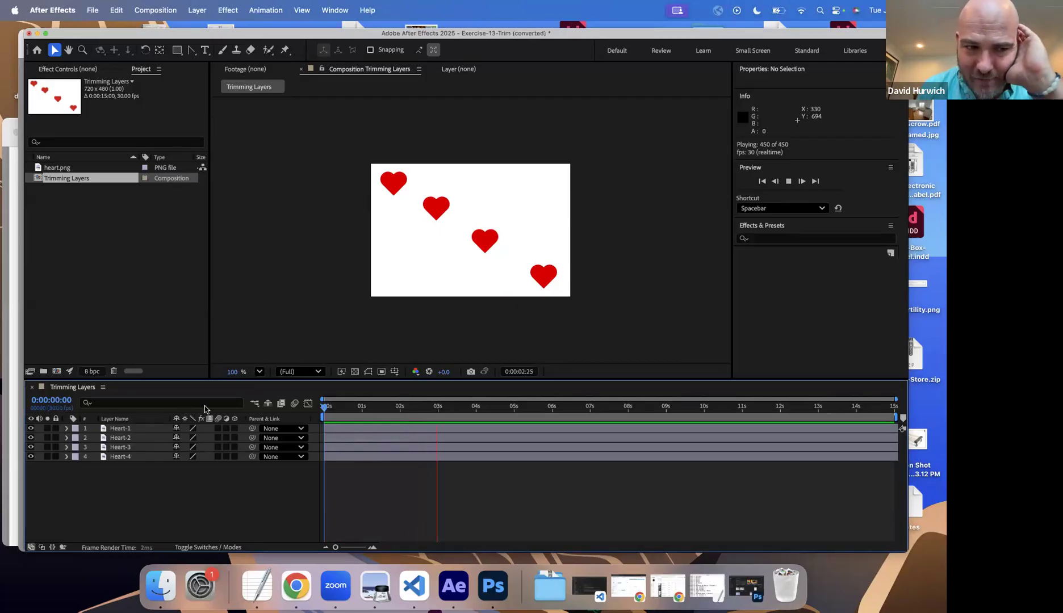
left_click(135, 429)
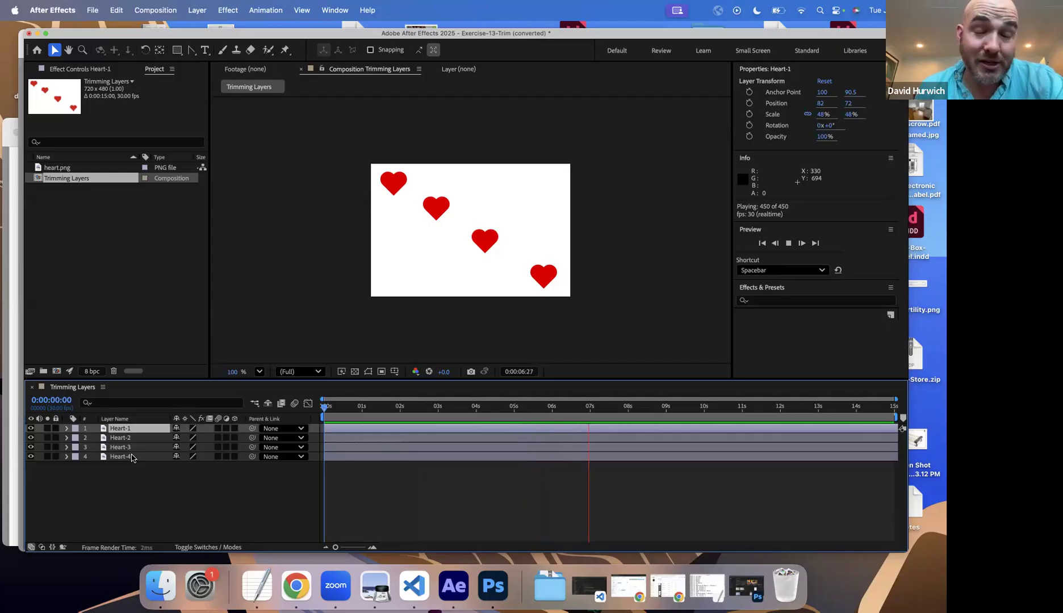
key("space")
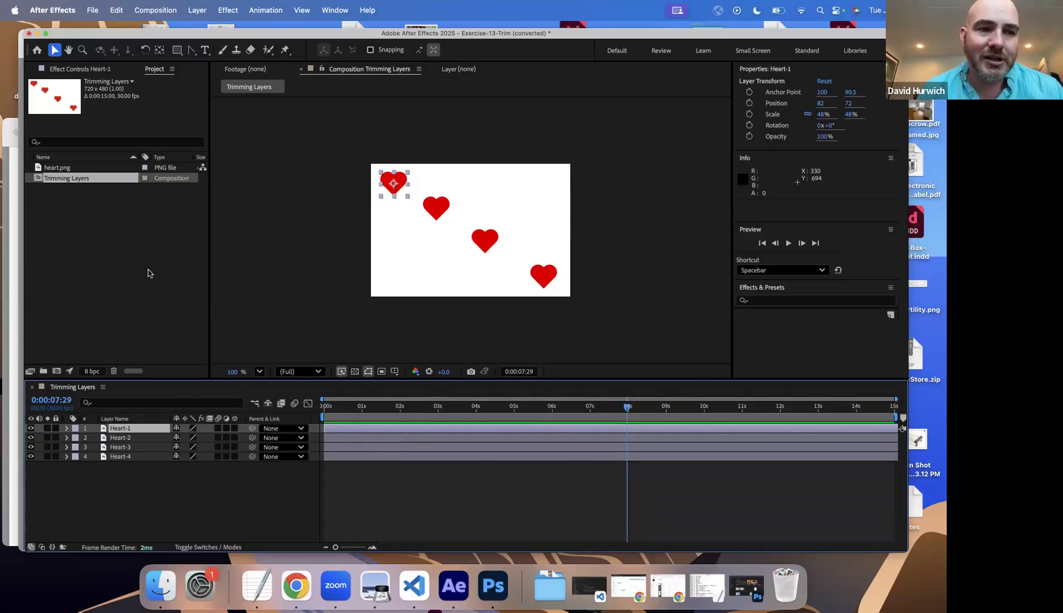
Step: Try shortening the Heart-1 layer's end freehand to about 1 second, preview the composition, and undo the trim
left_click(78, 173)
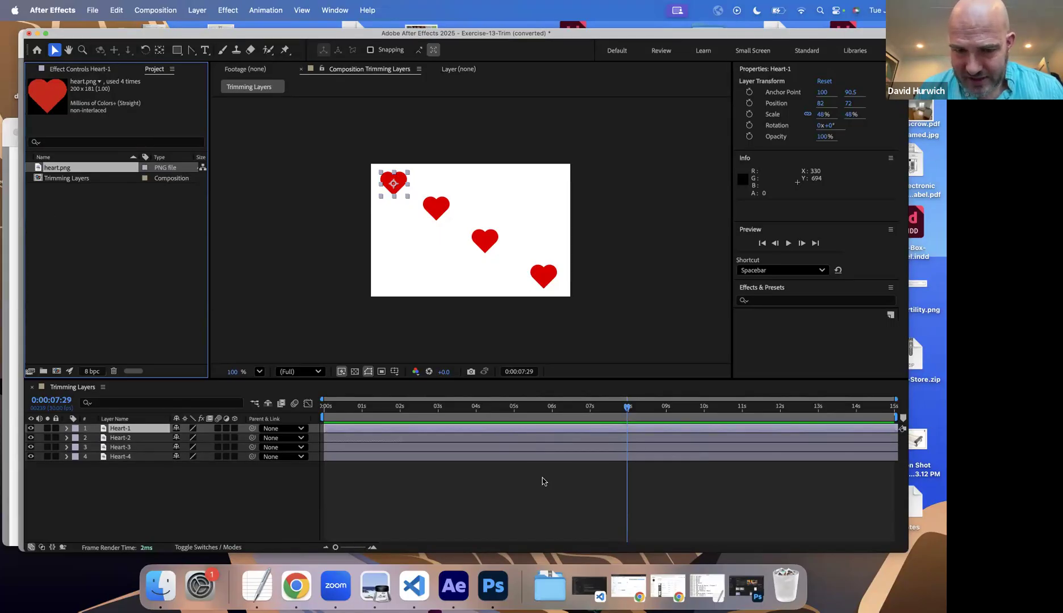
left_click(400, 429)
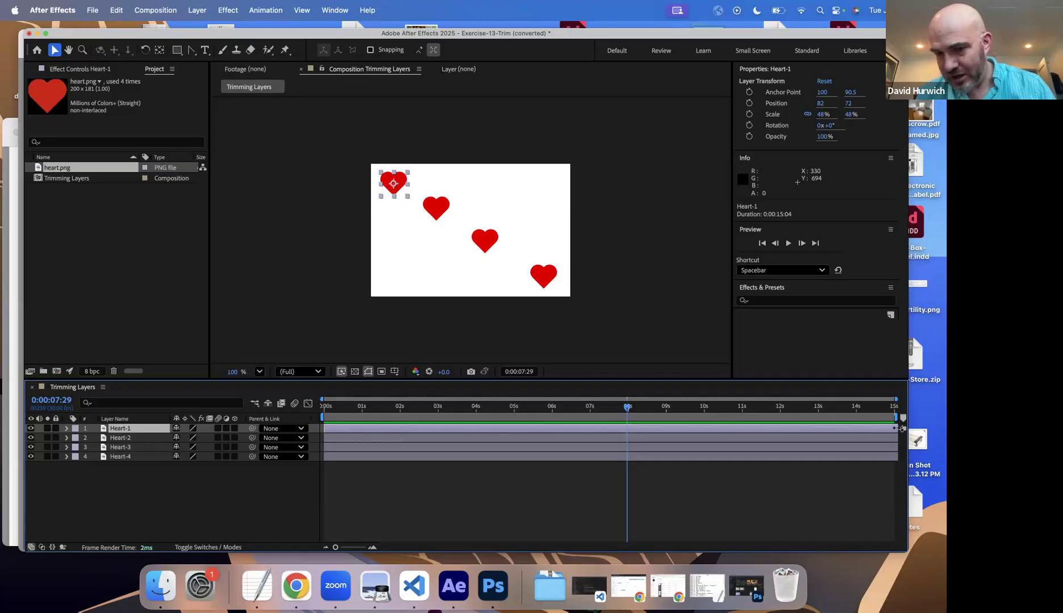
left_click_drag(882, 428, 359, 454)
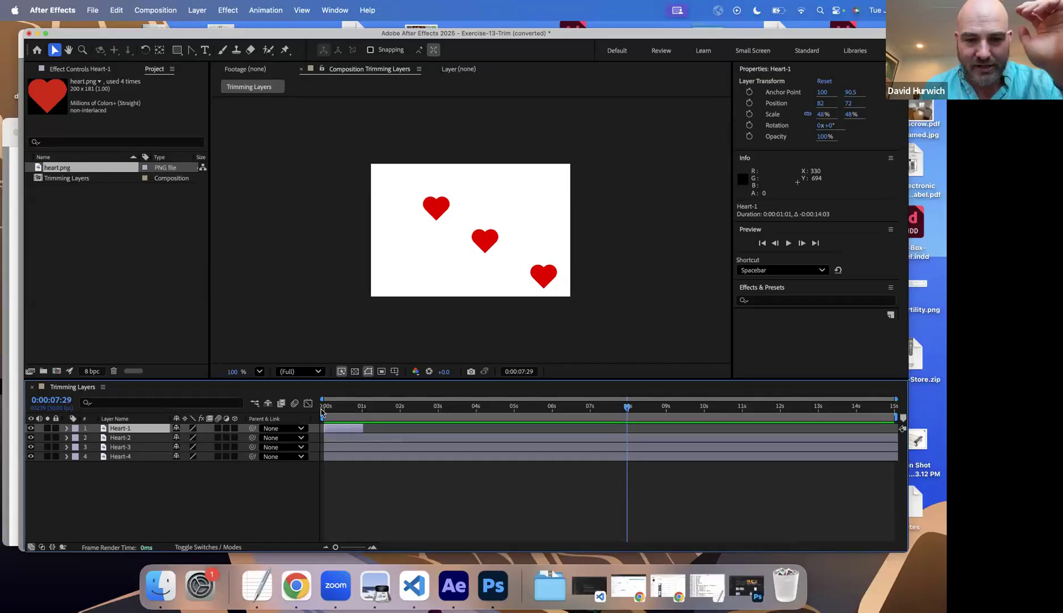
key("Home")
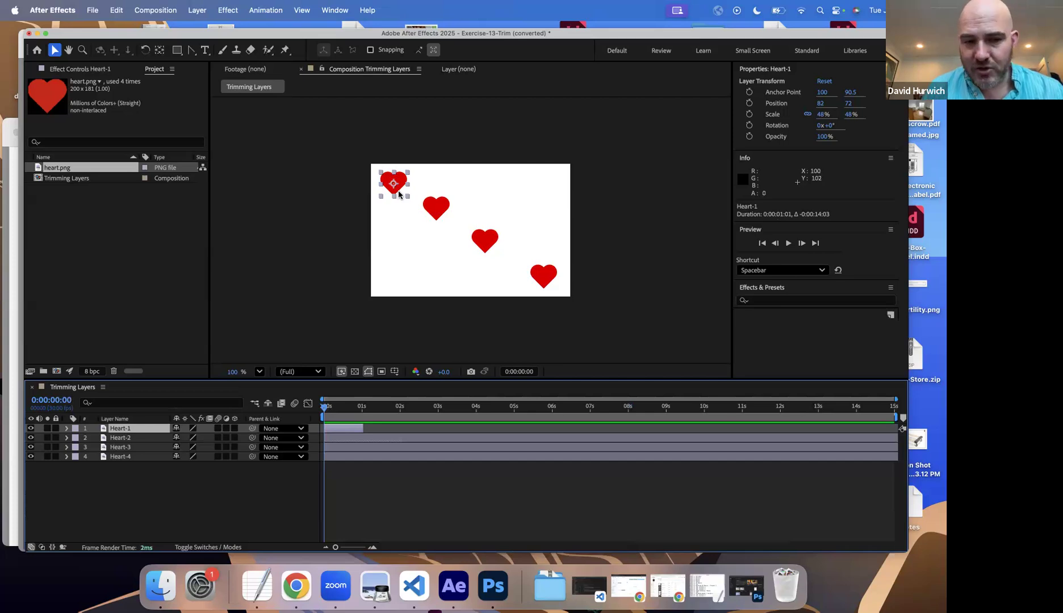
key("space")
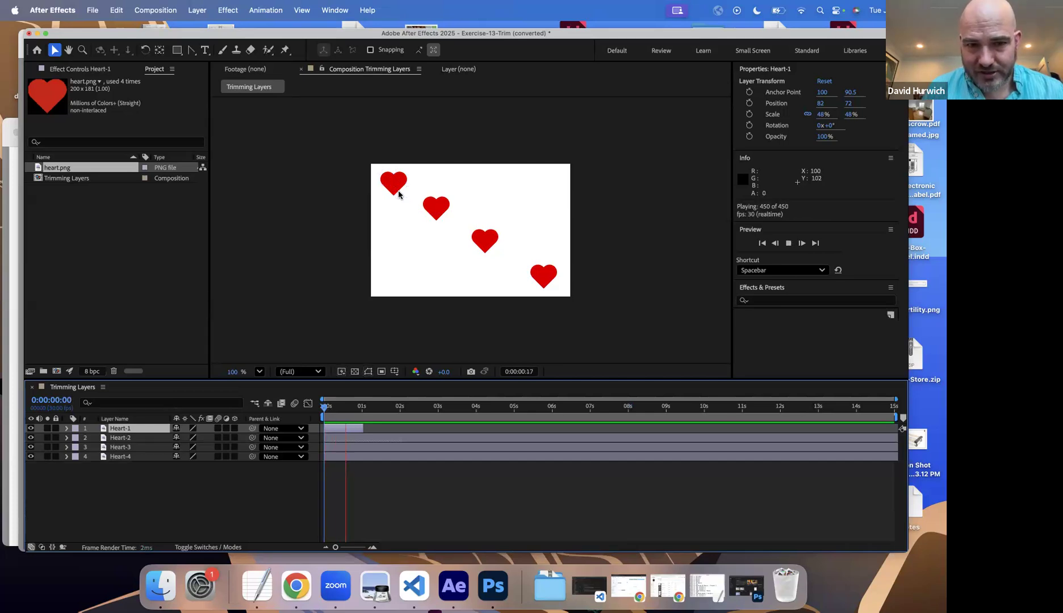
key("space")
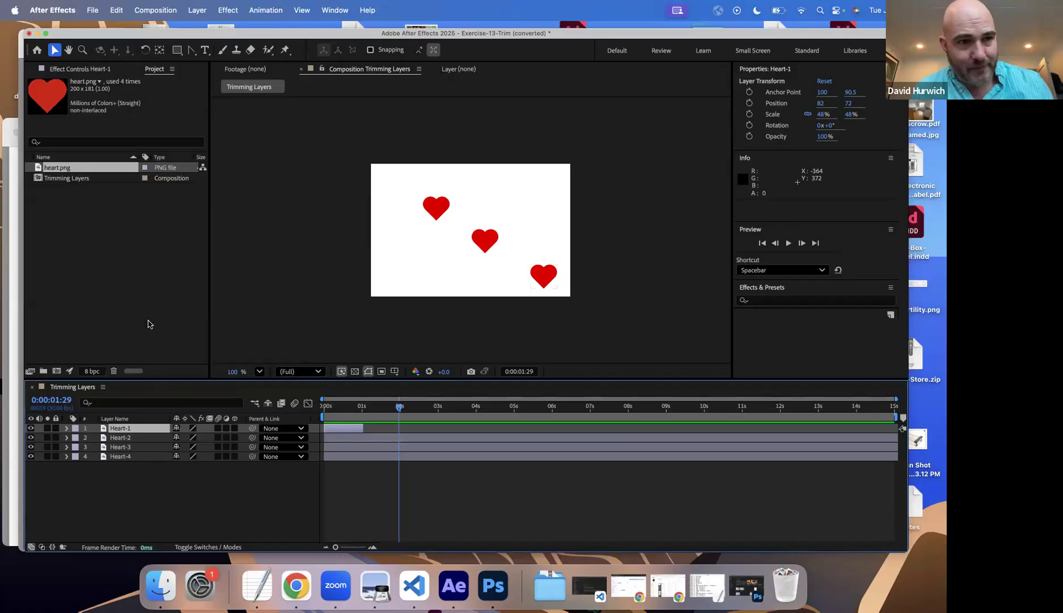
left_click(113, 14)
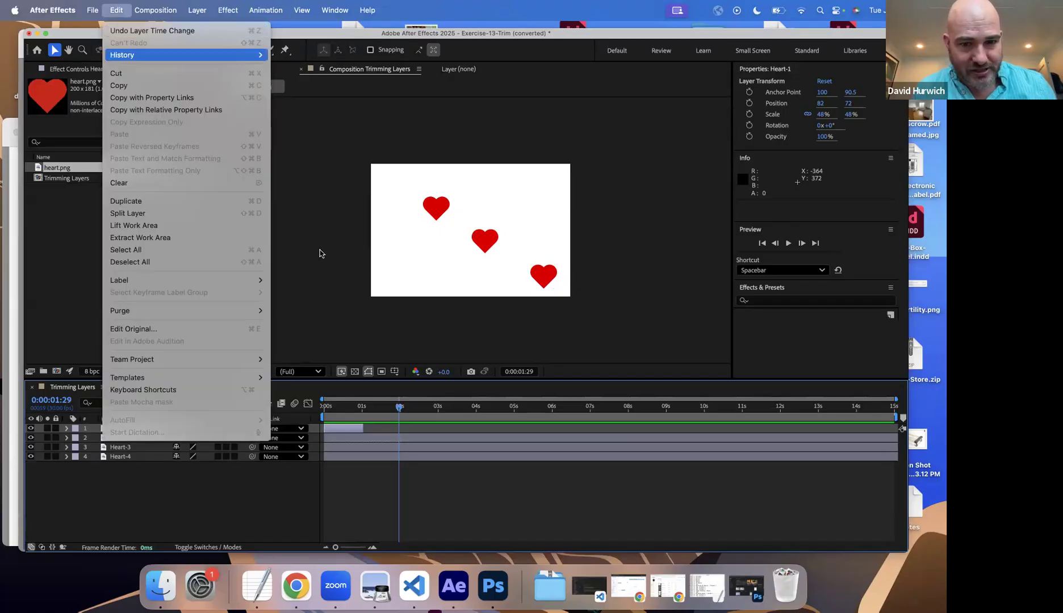
key("super+z")
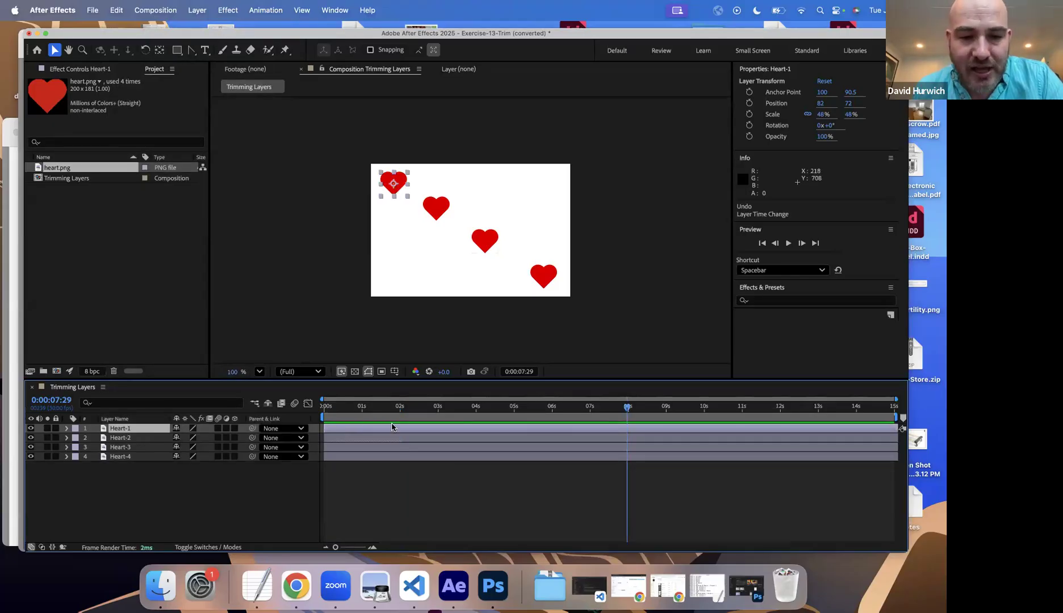
Step: Set the current time to 0:00:01:00 and trim the Heart-1 layer's end to that point
left_click(363, 413)
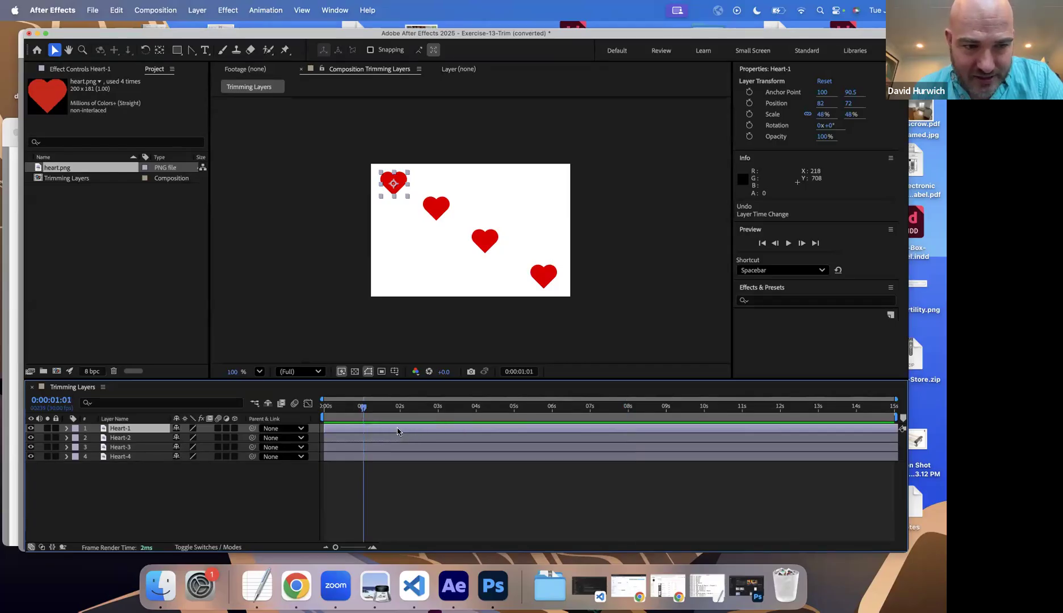
left_click(62, 401)
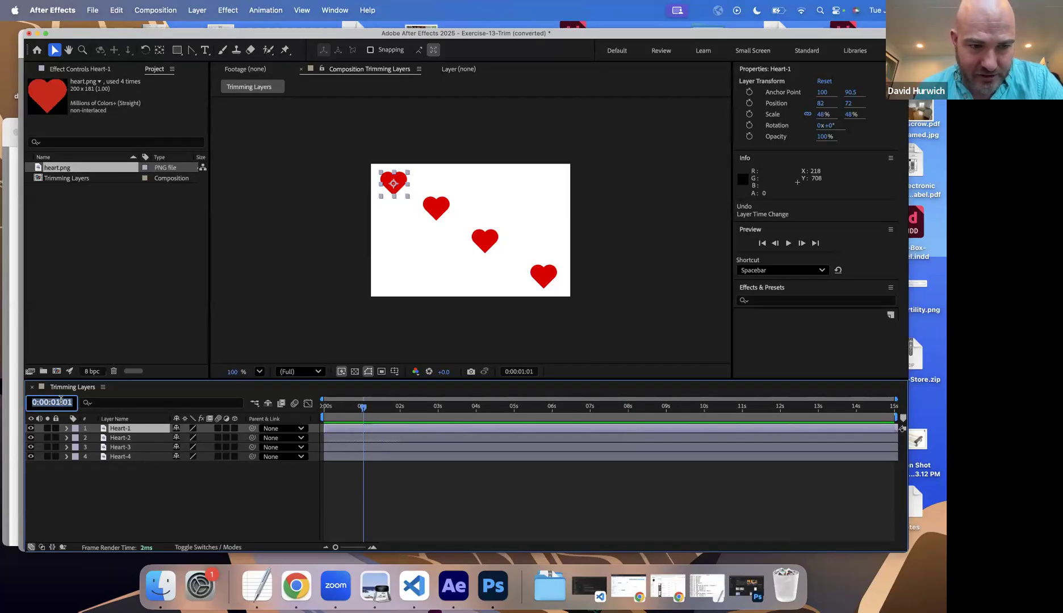
left_click(62, 403)
type("0")
key("Return")
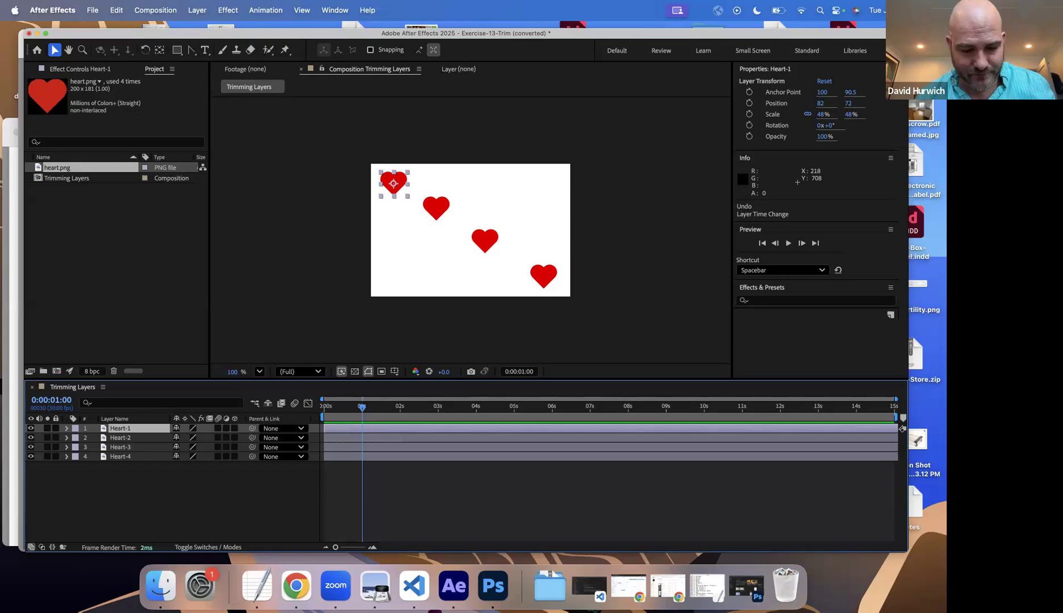
key("alt+bracketright")
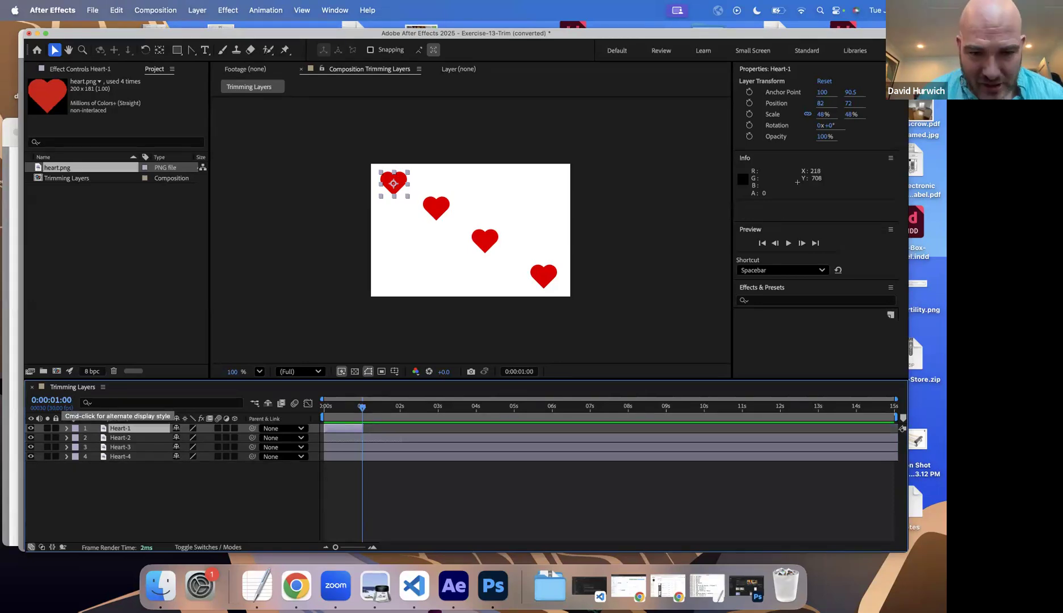
Step: Try trimming the Heart-2 layer freehand to run from about 1 second to about 2 seconds, and undo the trims
left_click(359, 439)
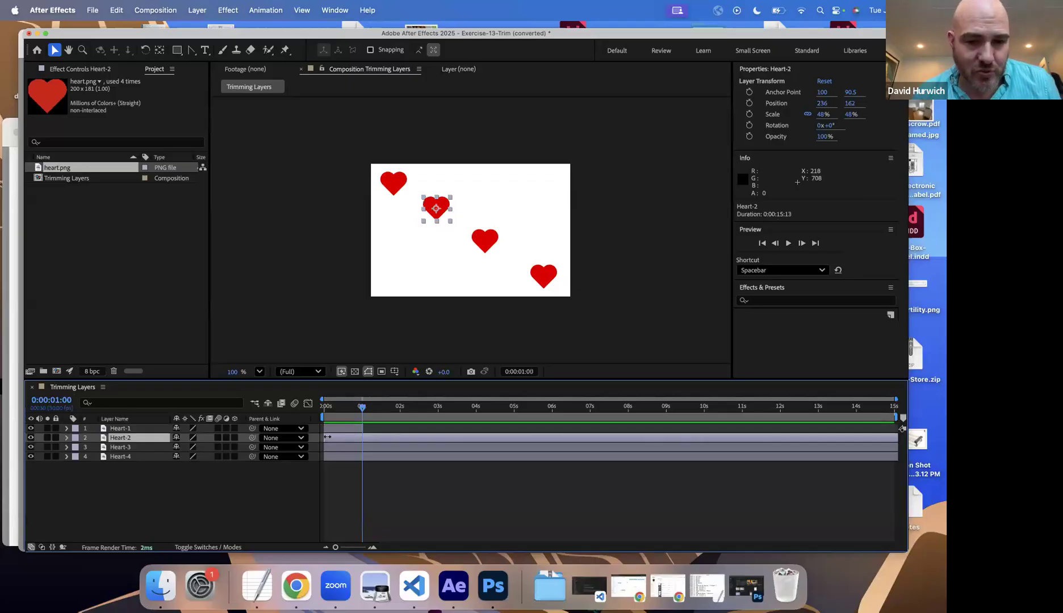
left_click_drag(325, 438, 365, 440)
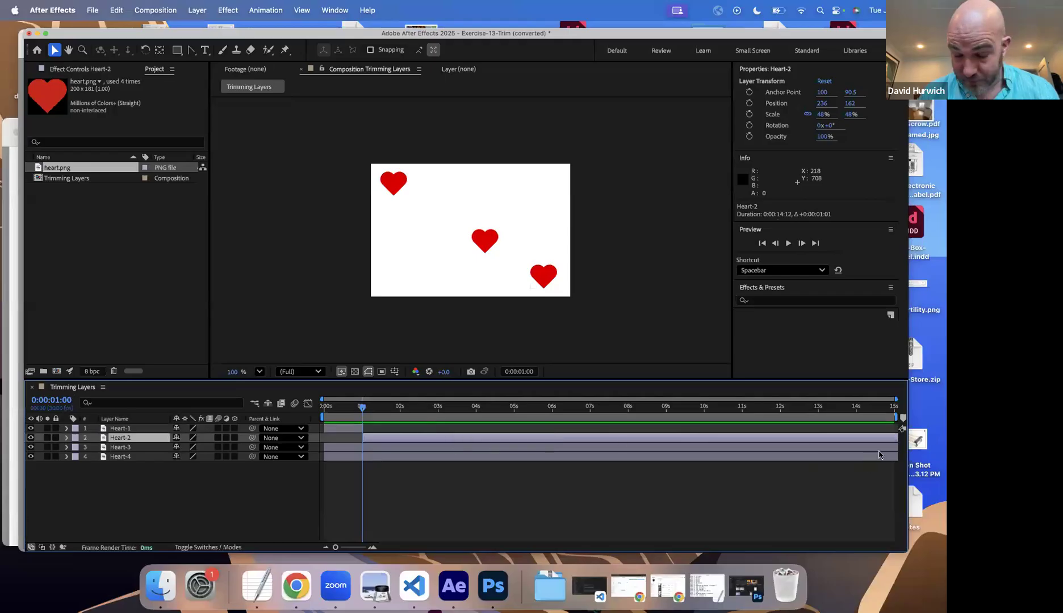
left_click(824, 440)
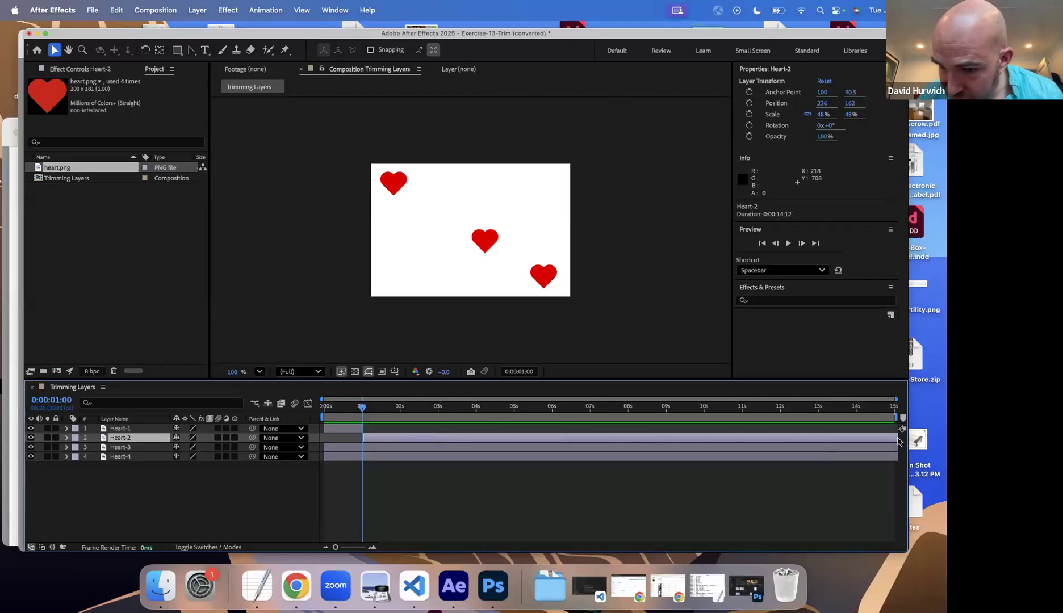
left_click(852, 442)
left_click(603, 440)
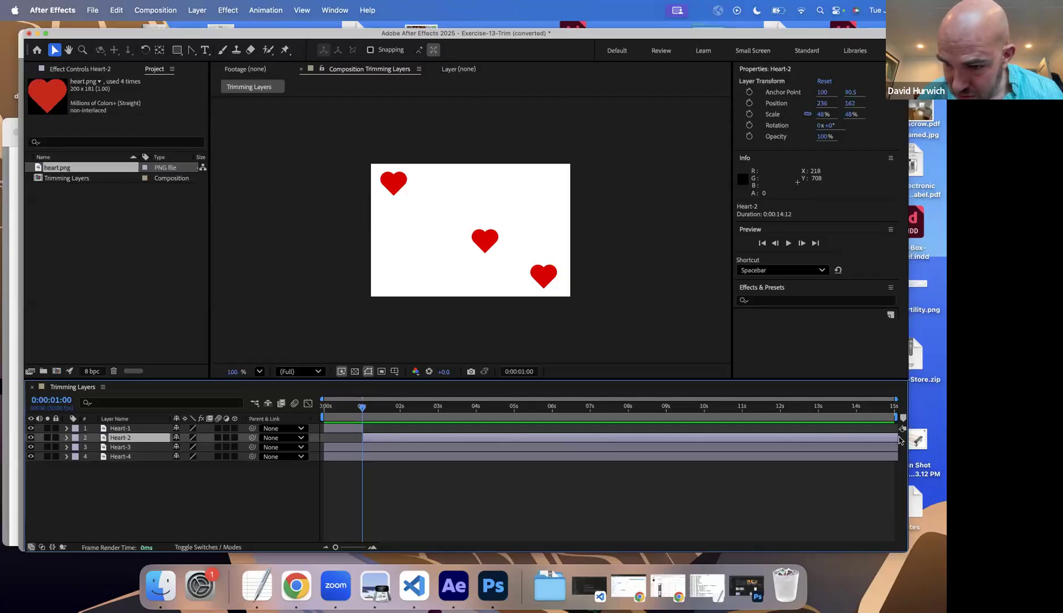
left_click_drag(889, 442, 401, 464)
left_click_drag(350, 439, 360, 443)
key("super+z")
key("super+z")
key("super+z")
key("super+z")
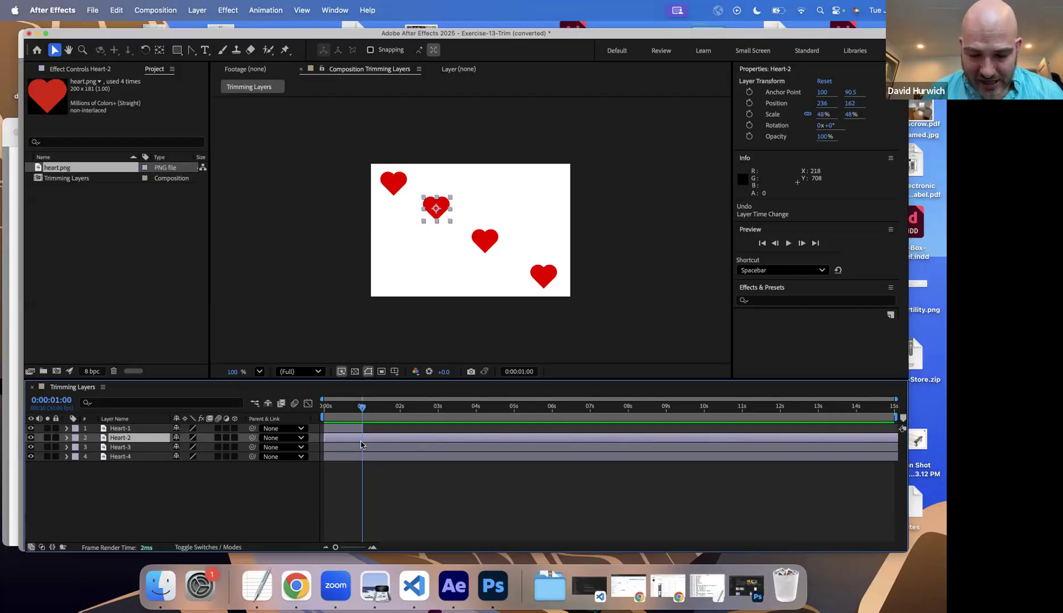
Step: Trim the Heart-2 layer to start at 0:00:01:00 and end at 0:00:02:00
key("super+bracketleft")
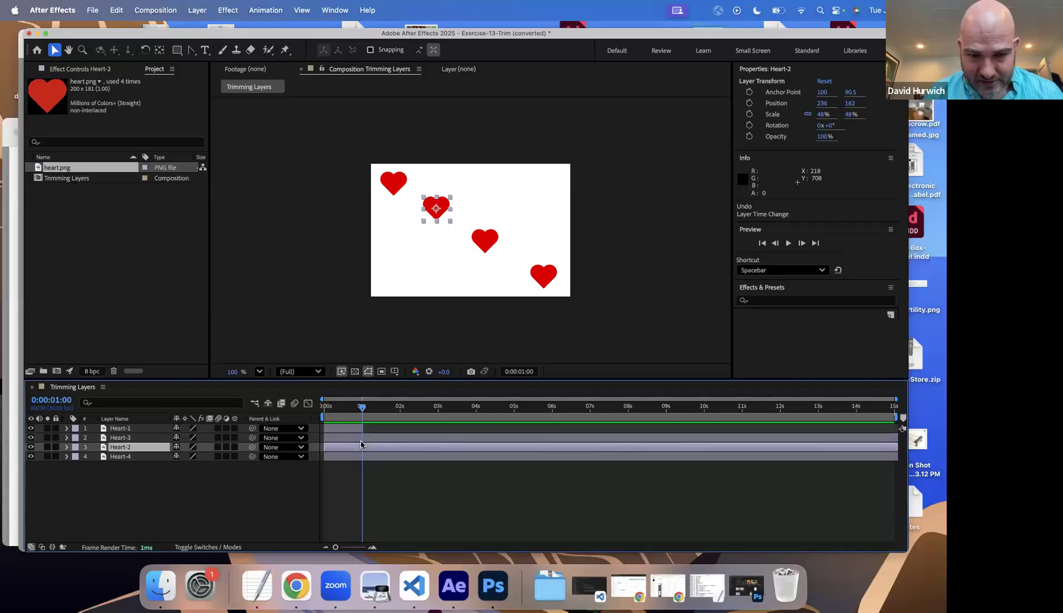
key("super+bracketright")
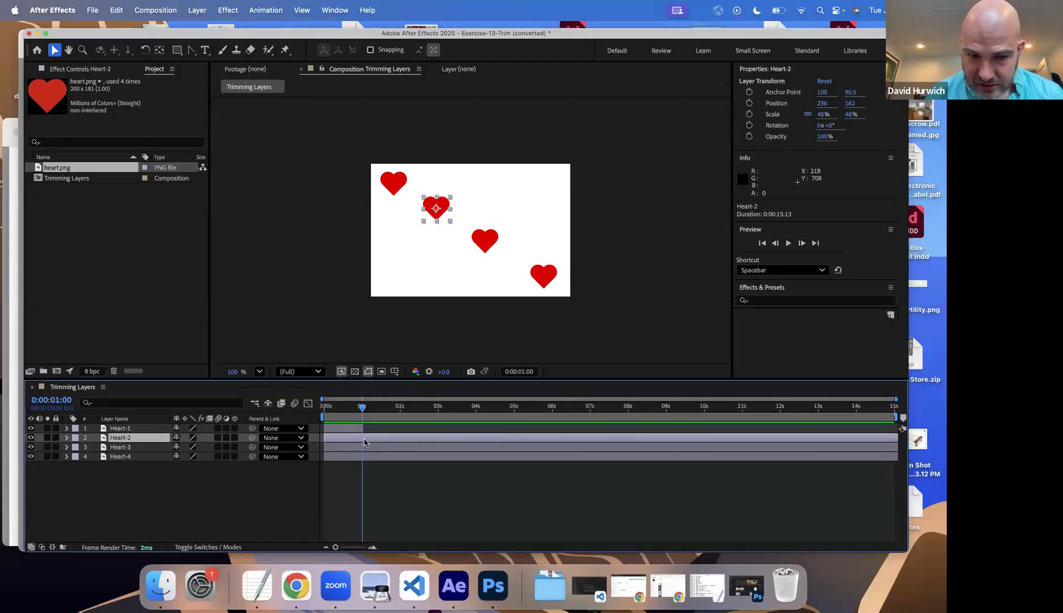
key("alt+bracketleft")
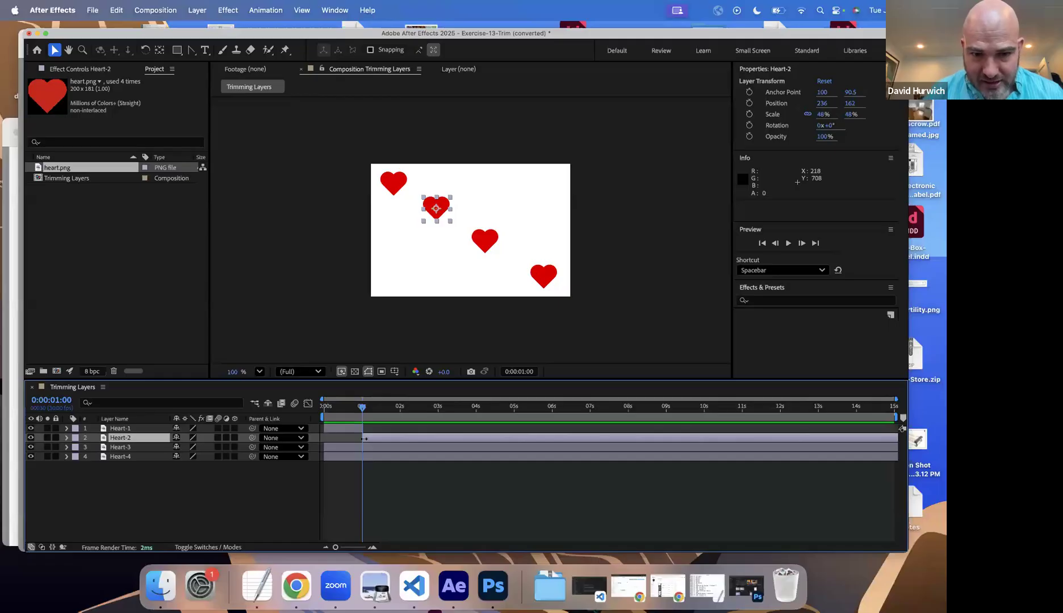
left_click(400, 407)
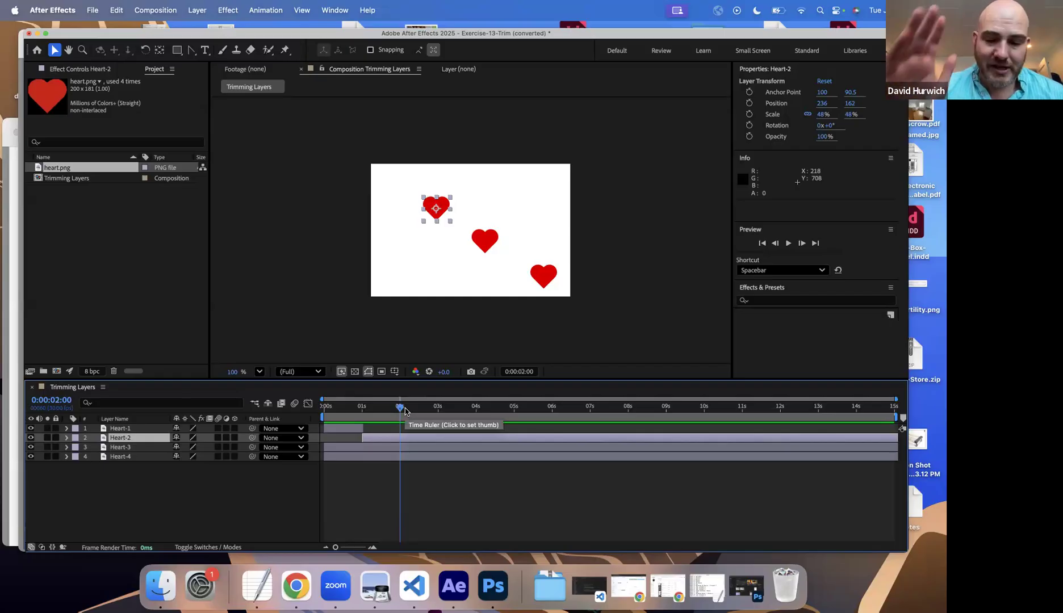
key("alt+bracketright")
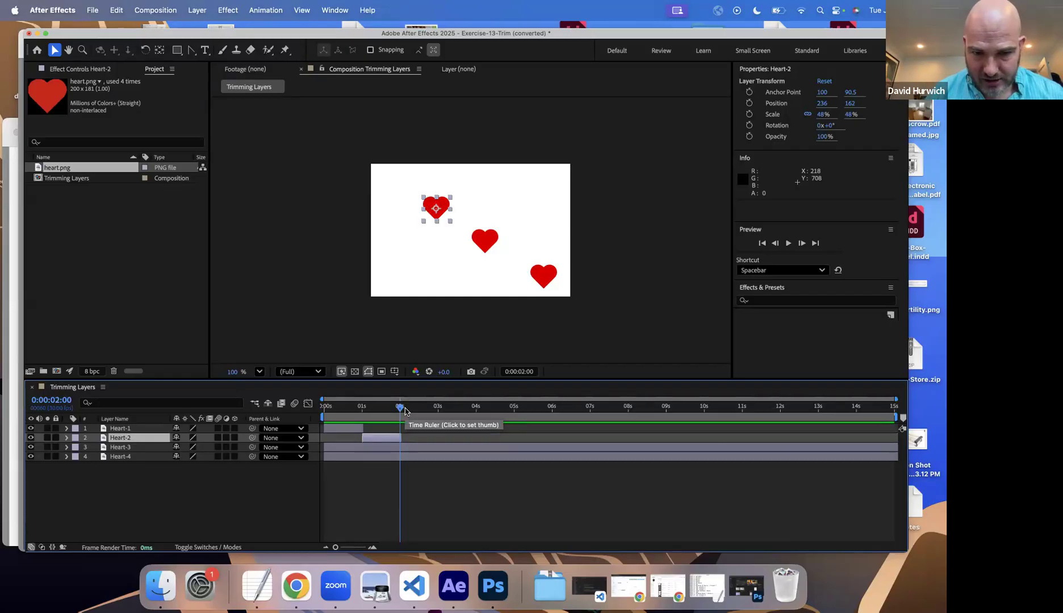
Step: Trim the Heart-3 layer to start at 0:00:02:00 and end at 0:00:03:00
left_click(400, 450)
key("alt+bracketleft")
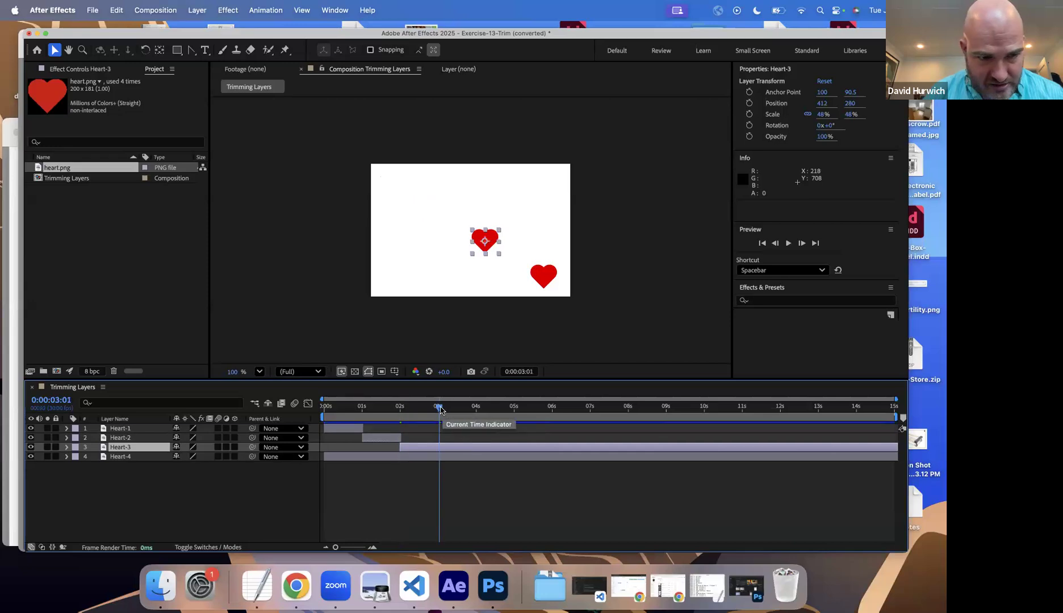
left_click_drag(440, 410, 439, 410)
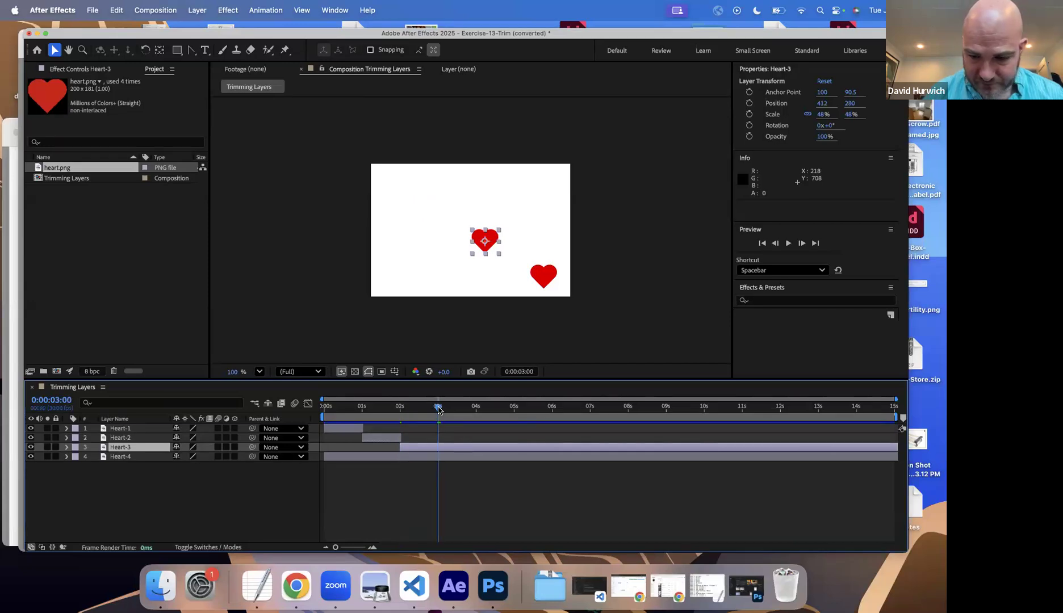
key("alt+bracketright")
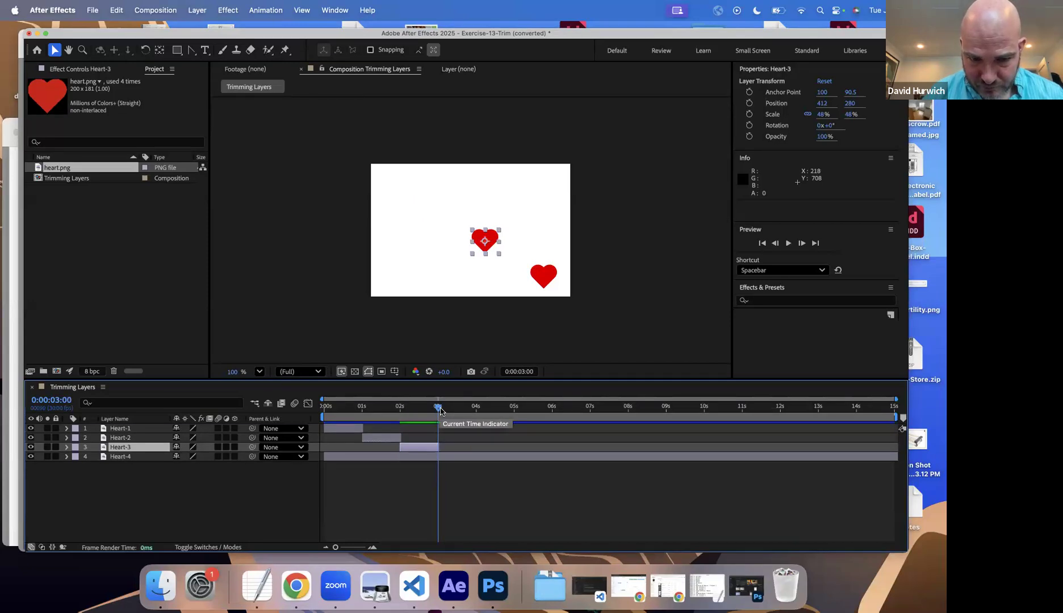
Step: Trim the Heart-4 layer to start at 0:00:03:00 and end at 0:00:04:01
left_click(450, 459)
key("alt+bracketleft")
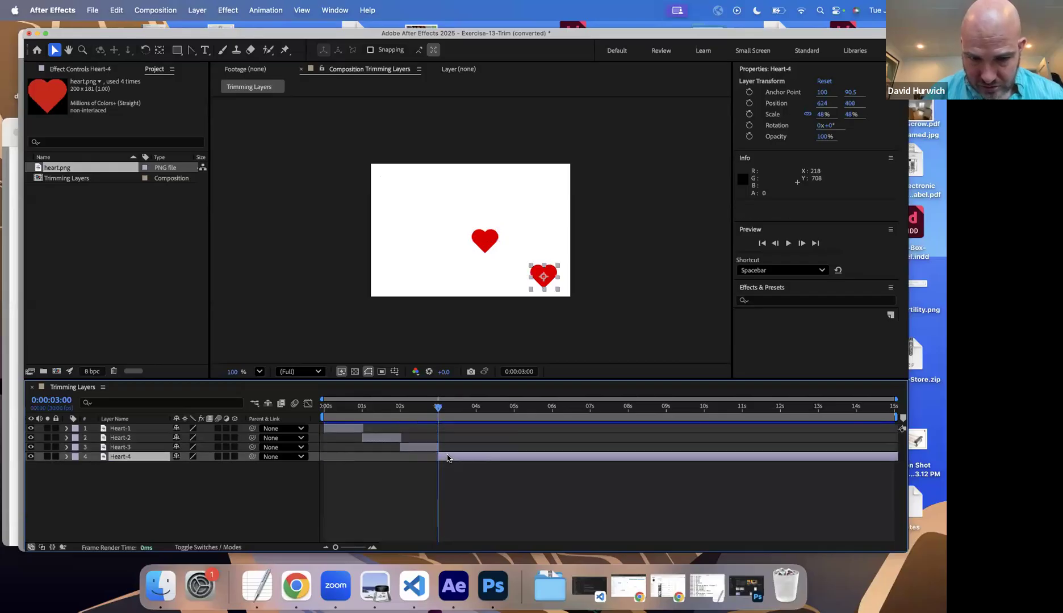
left_click(476, 412)
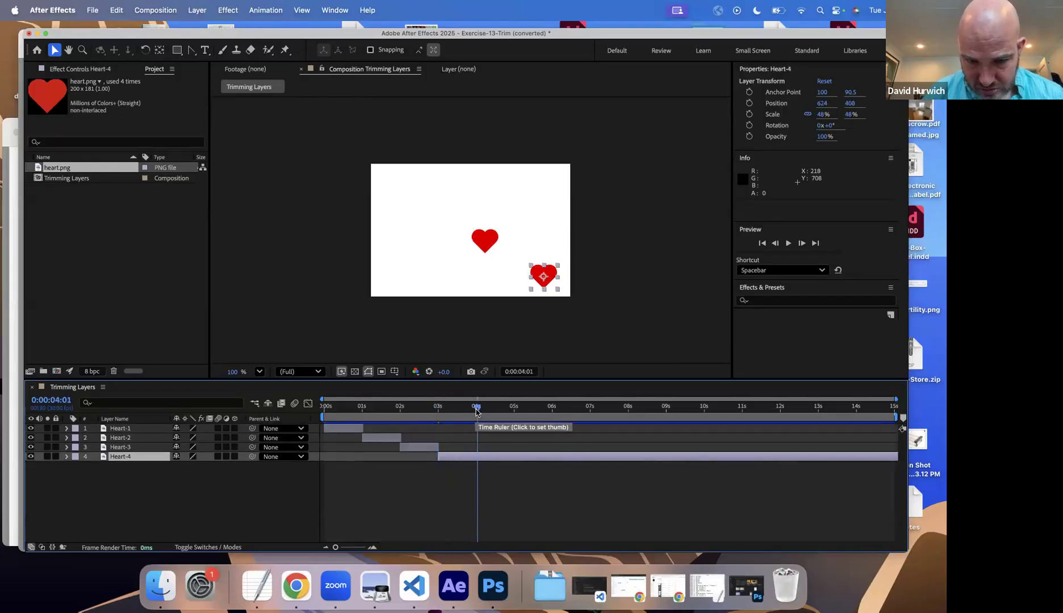
key("alt+bracketright")
Step: Preview the trimmed composition from its first frame, and save the project as Exercise-13-Trim (converted).aep in the Drill Exercises folder
left_click_drag(357, 410, 287, 417)
key("space")
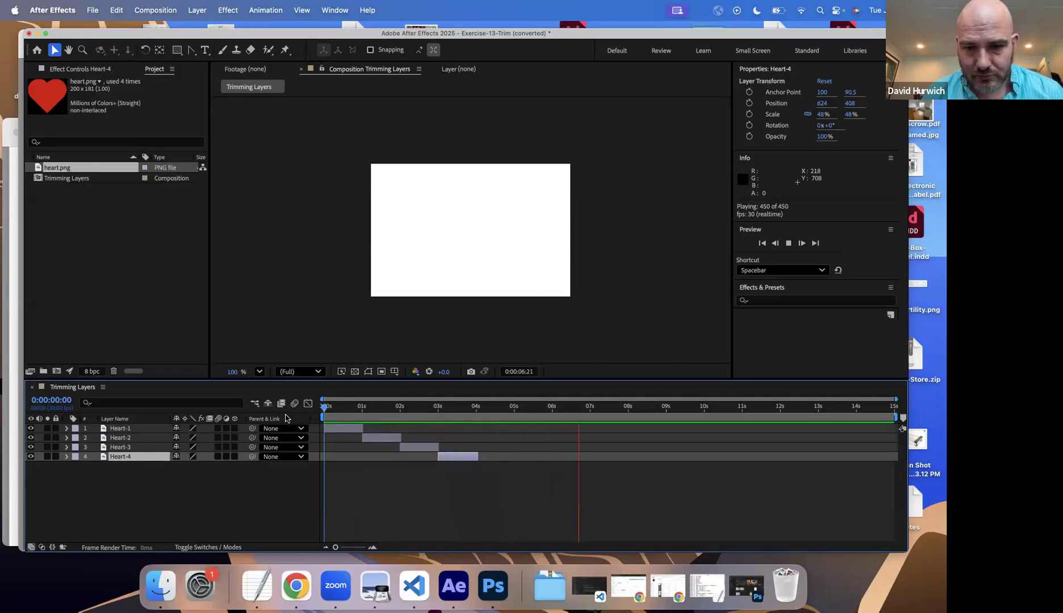
key("space")
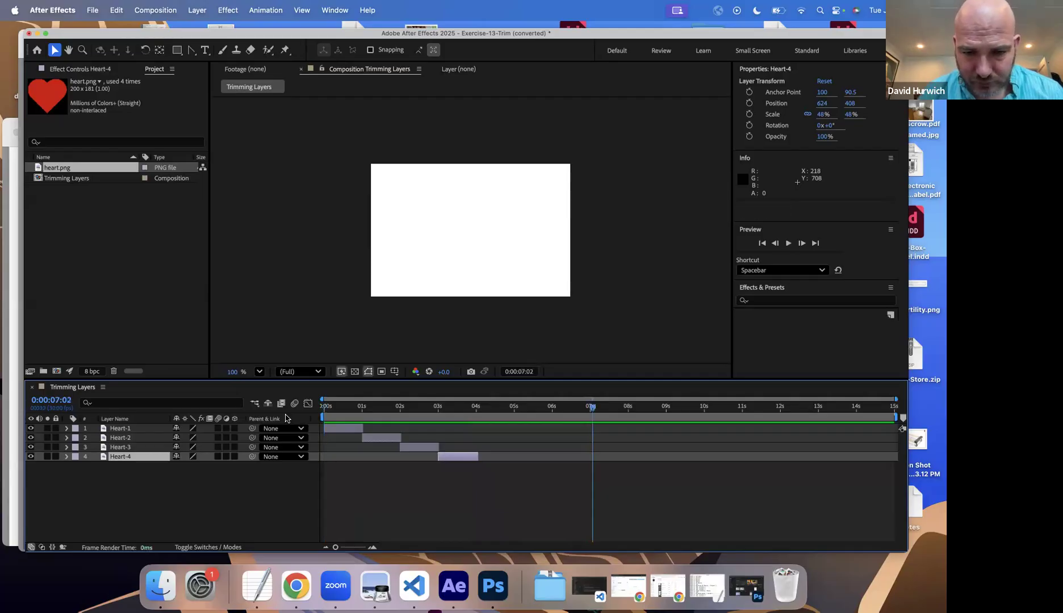
key("super+shift+s")
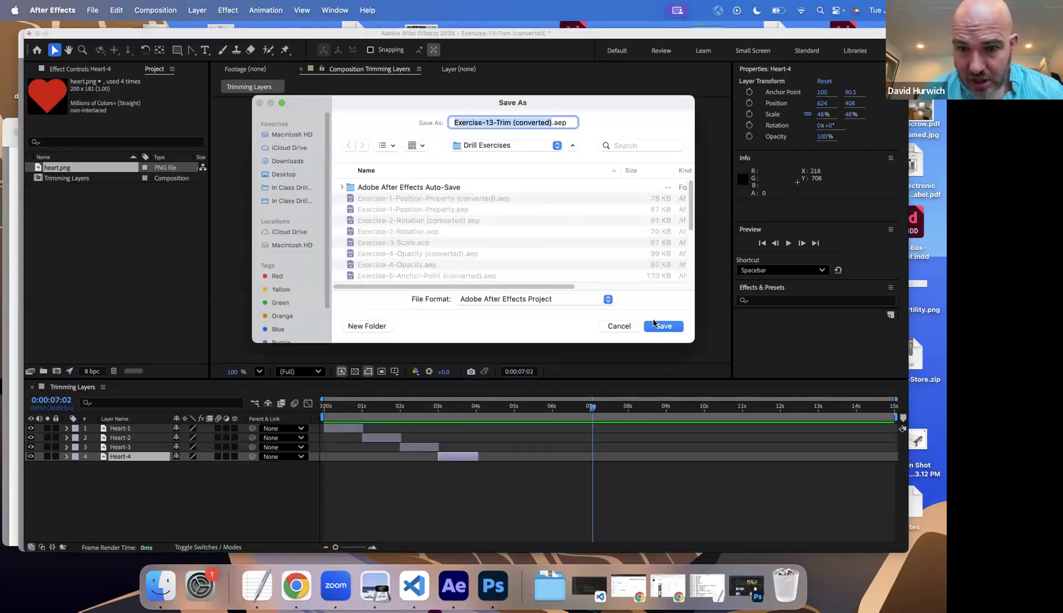
left_click(659, 327)
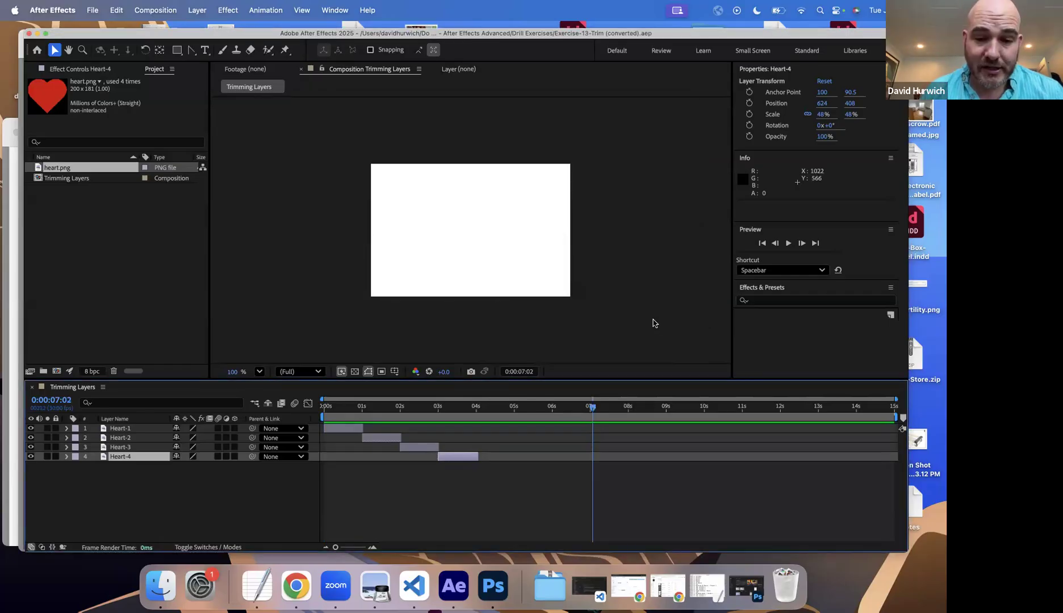
Step: Switch to Photoshop and open Photoshop-Document.psd from the Drill Files folder of the in-class After Effects drills
left_click(480, 594)
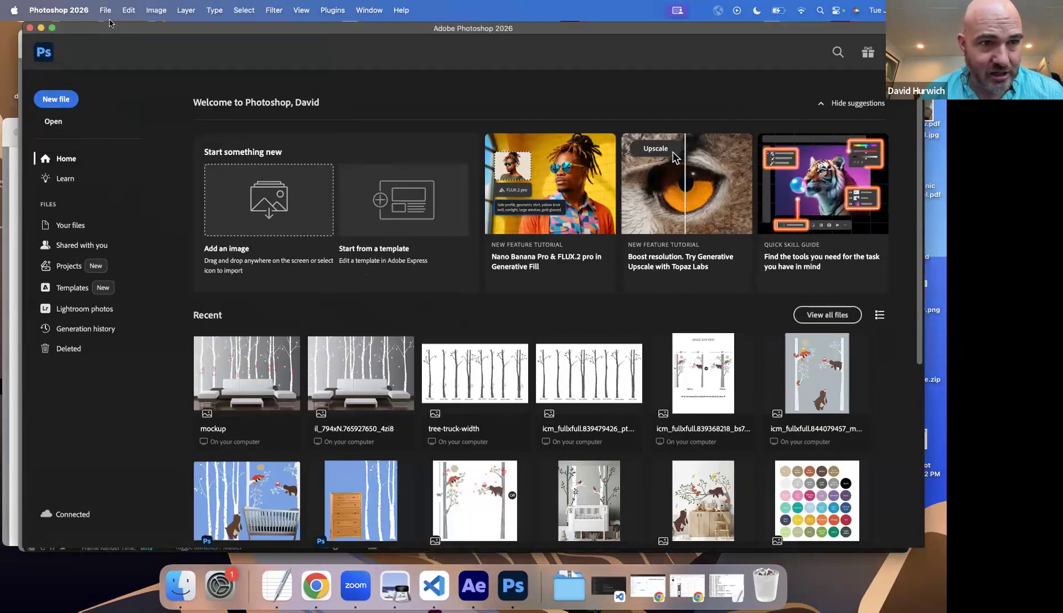
left_click(106, 10)
left_click(113, 42)
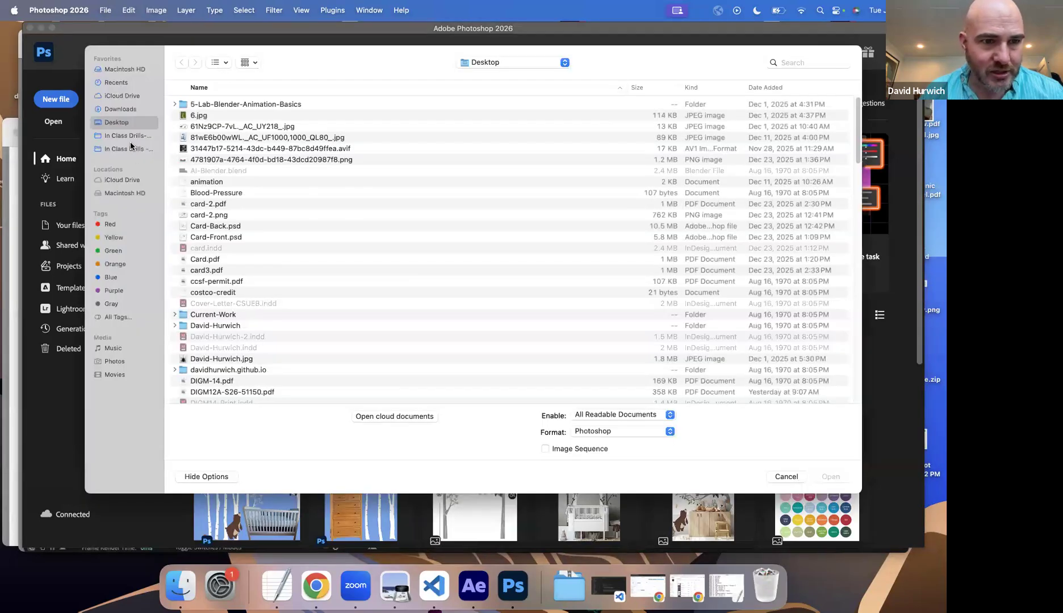
left_click(131, 138)
scroll(239, 341, "down", 2)
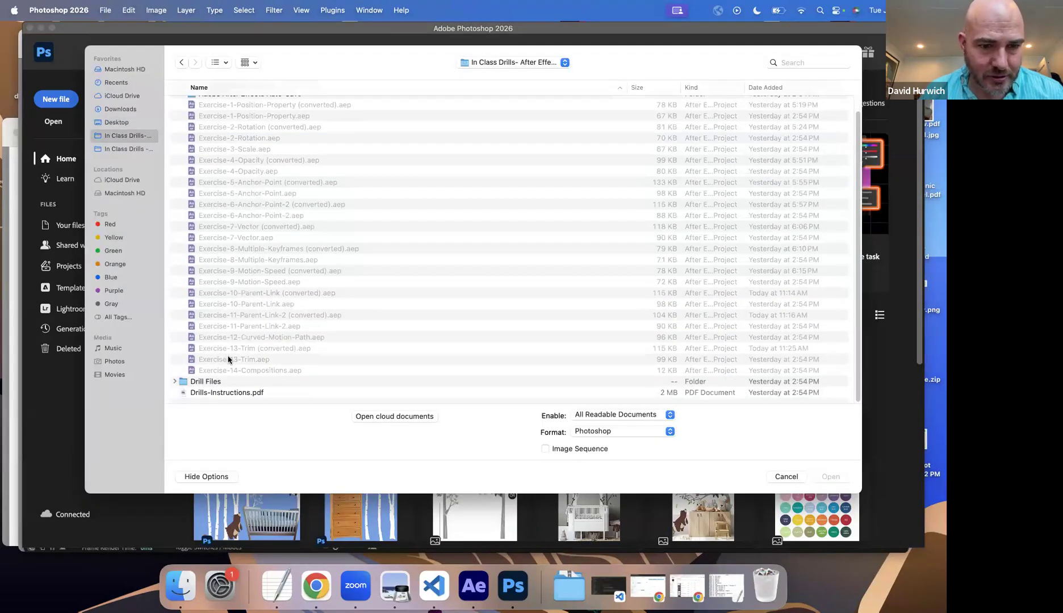
scroll(200, 144, "up", 1)
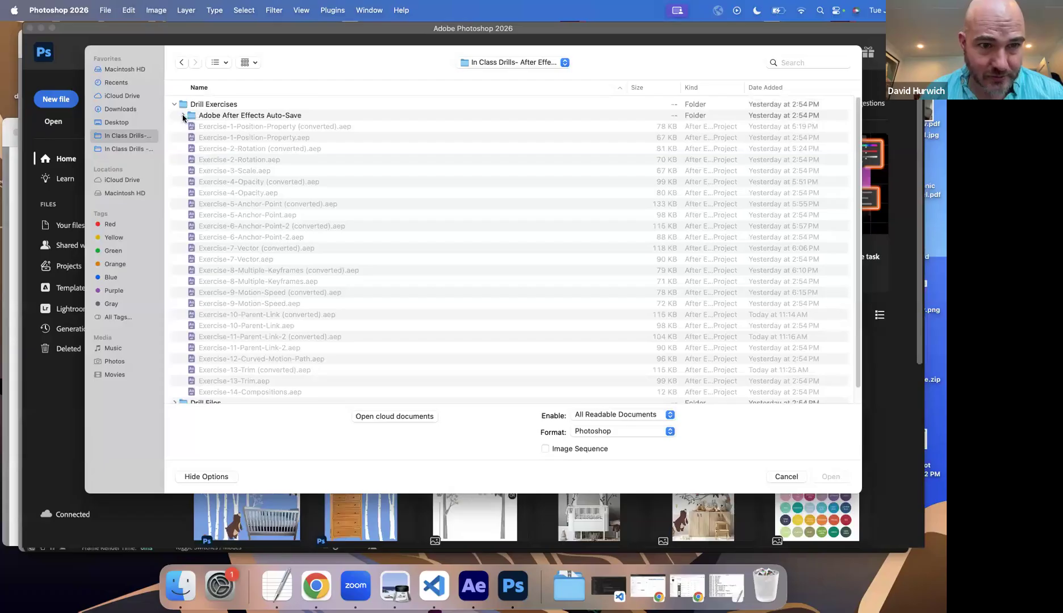
scroll(193, 187, "down", 1)
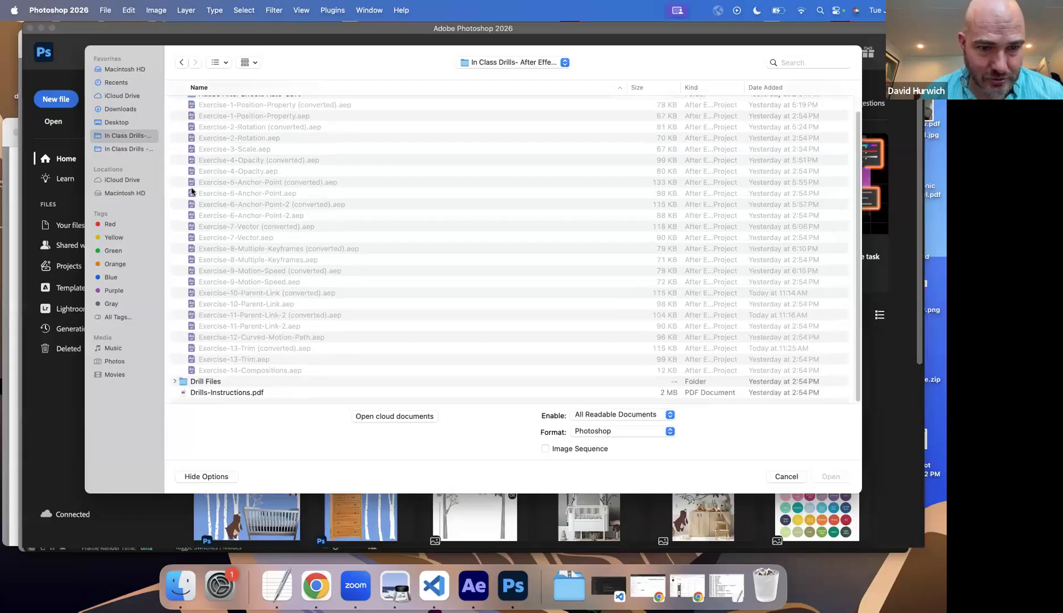
double_click(199, 381)
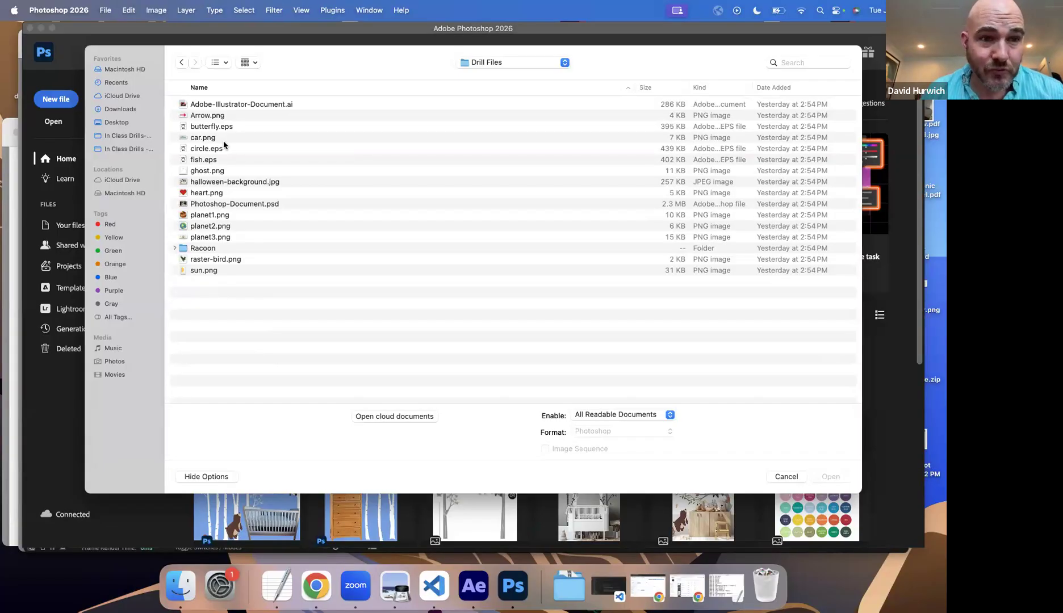
double_click(203, 204)
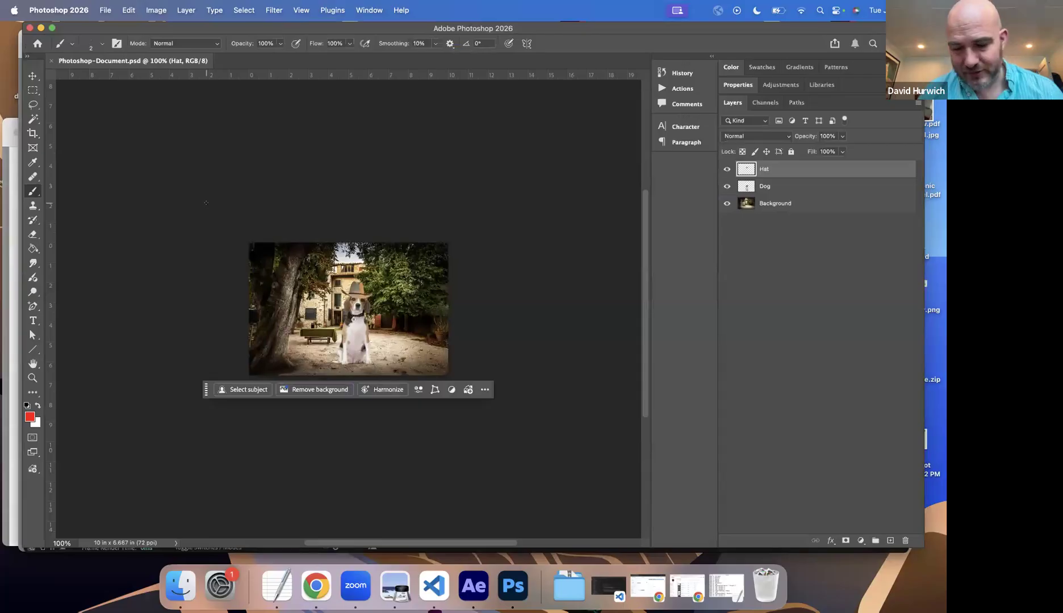
Step: Enlarge the image to 200% and toggle the visibility of the Hat, Dog and Background layers to inspect each one
key("super+equal")
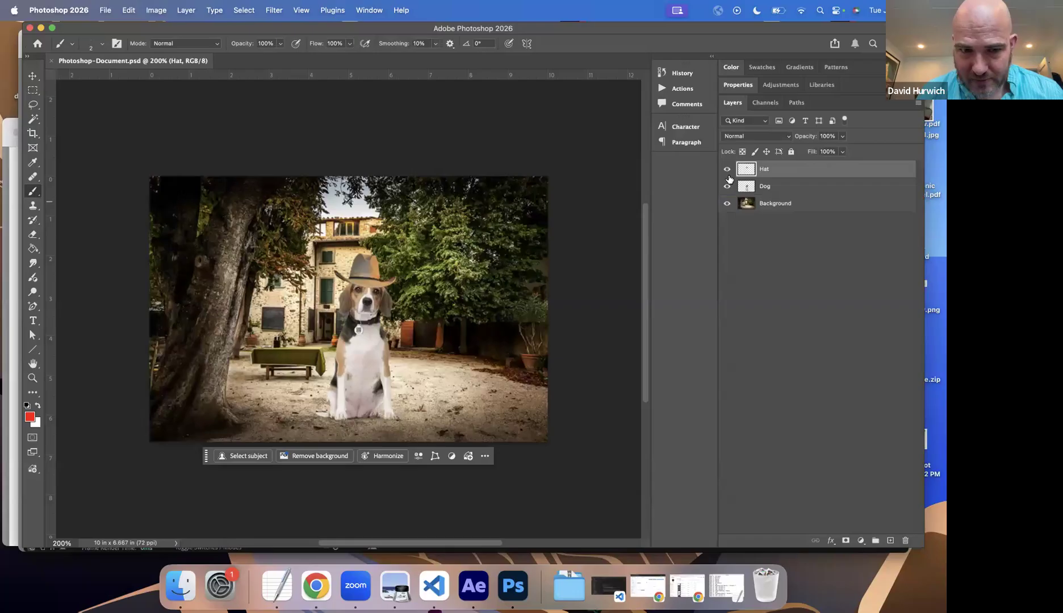
left_click(727, 169)
left_click(727, 187)
double_click(727, 203)
left_click(727, 186)
left_click(727, 169)
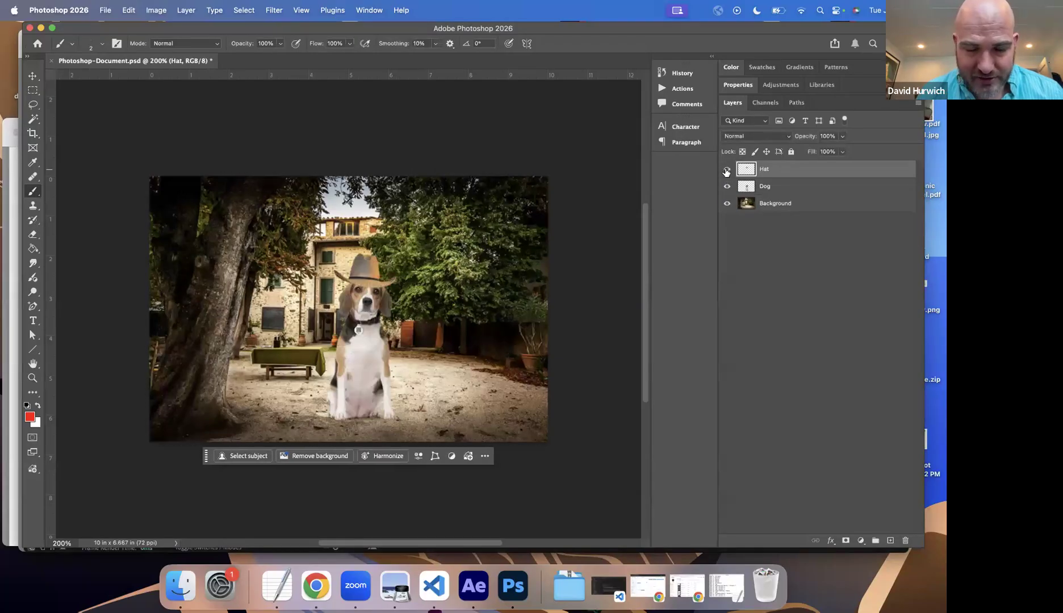
Step: Switch to Chrome and open photopea.com in a new browser tab
left_click(316, 586)
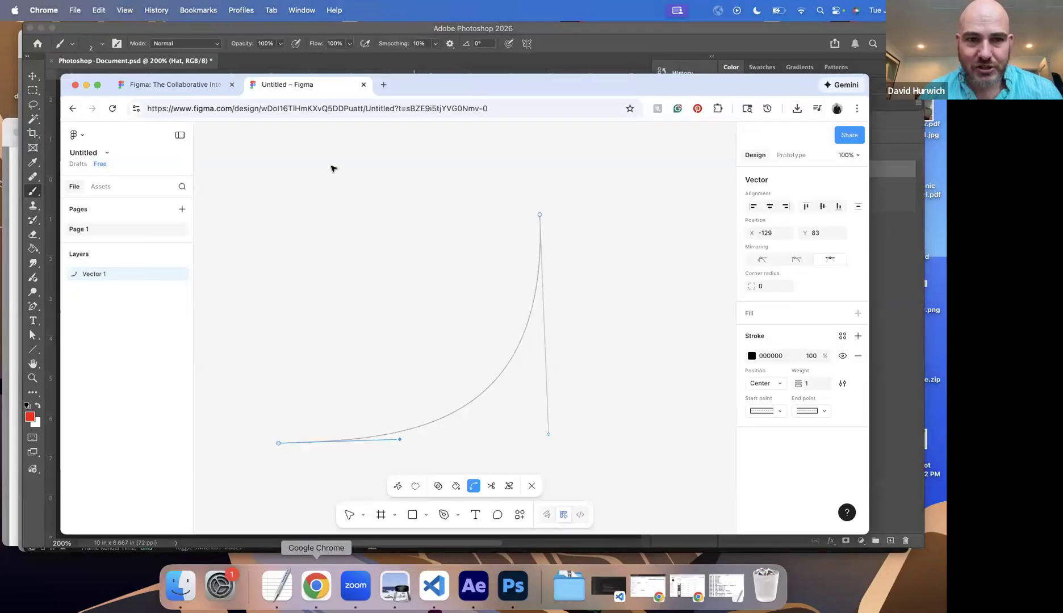
left_click(383, 85)
type("photopea.com")
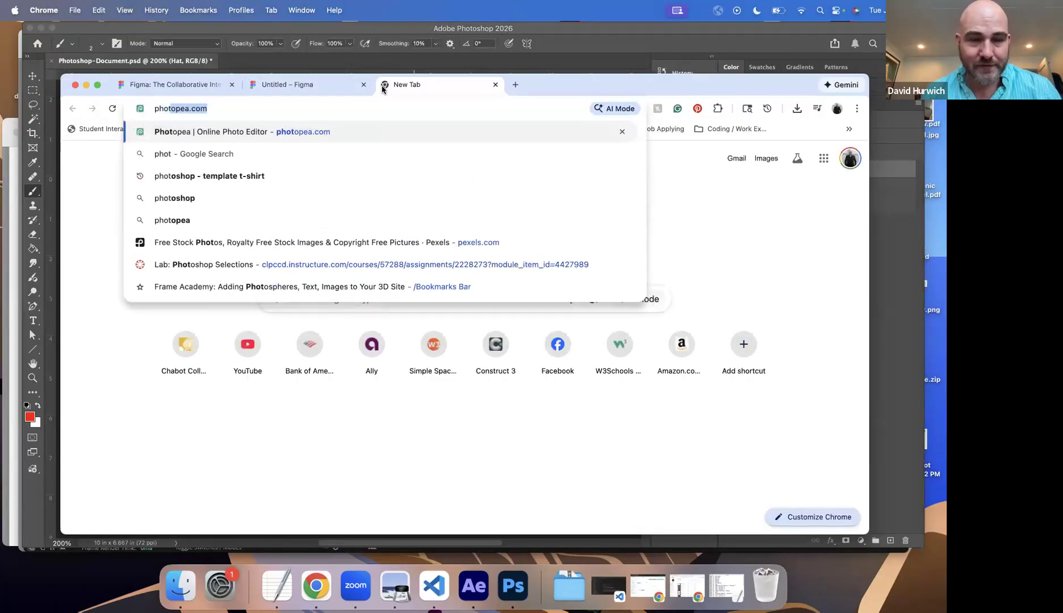
key("Return")
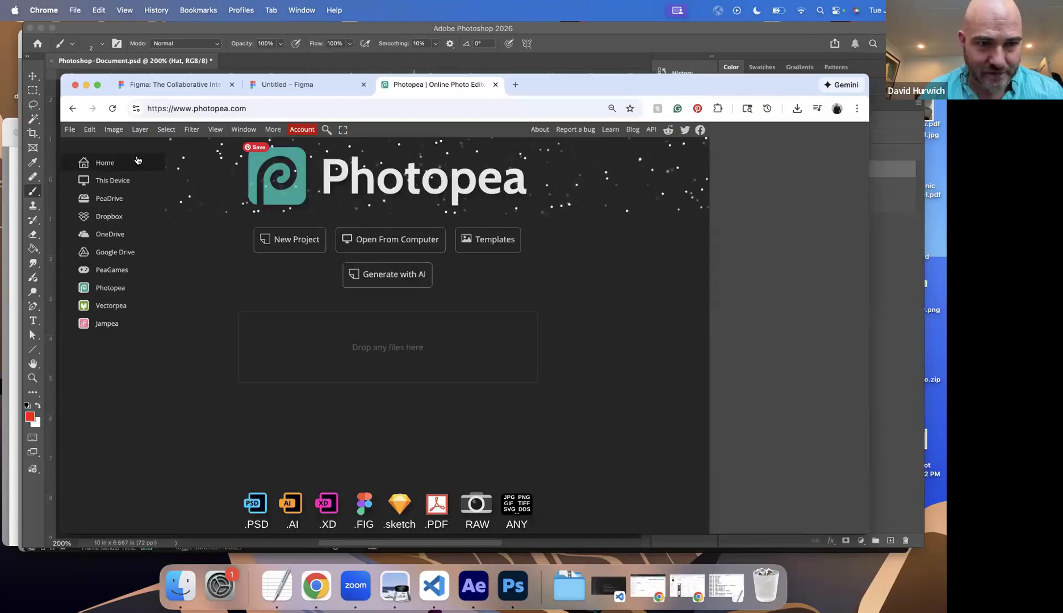
Step: Open Photoshop-Document.psd from the Drill Files folder in Photopea
left_click(71, 129)
left_click(76, 157)
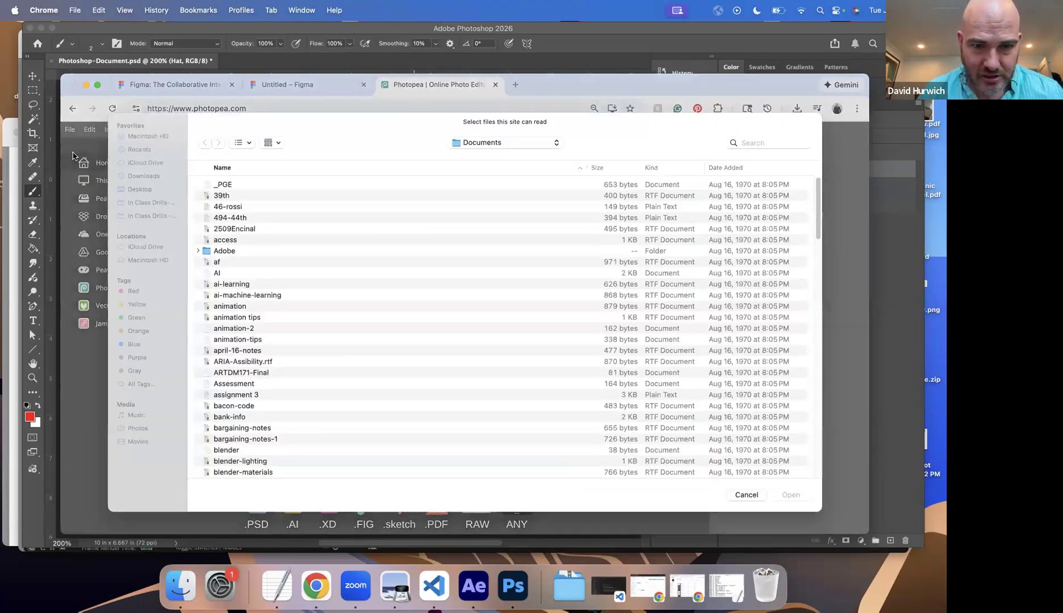
left_click(152, 210)
scroll(241, 341, "down", 2)
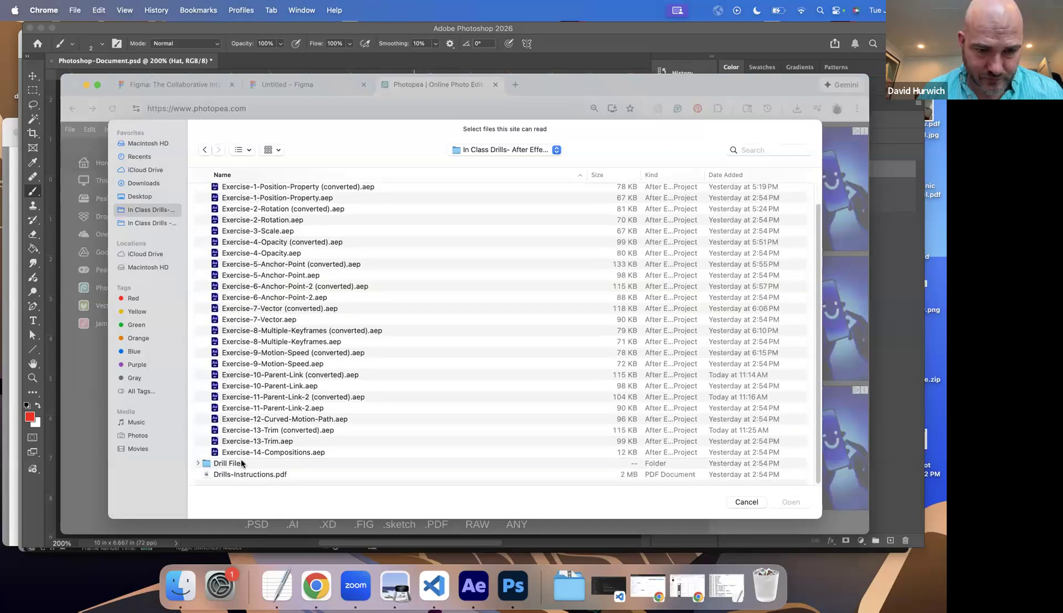
double_click(241, 463)
double_click(264, 291)
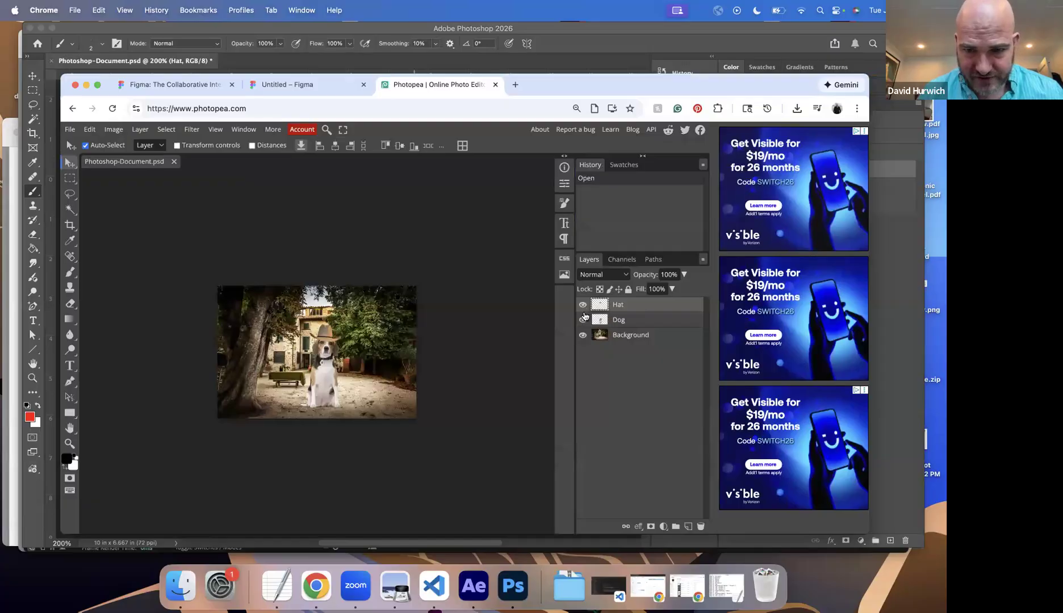
Step: Toggle the visibility of the Hat and Dog layers in Photopea to inspect them, and minimize the Chrome window
left_click(583, 306)
left_click(583, 320)
left_click(584, 320)
left_click(584, 306)
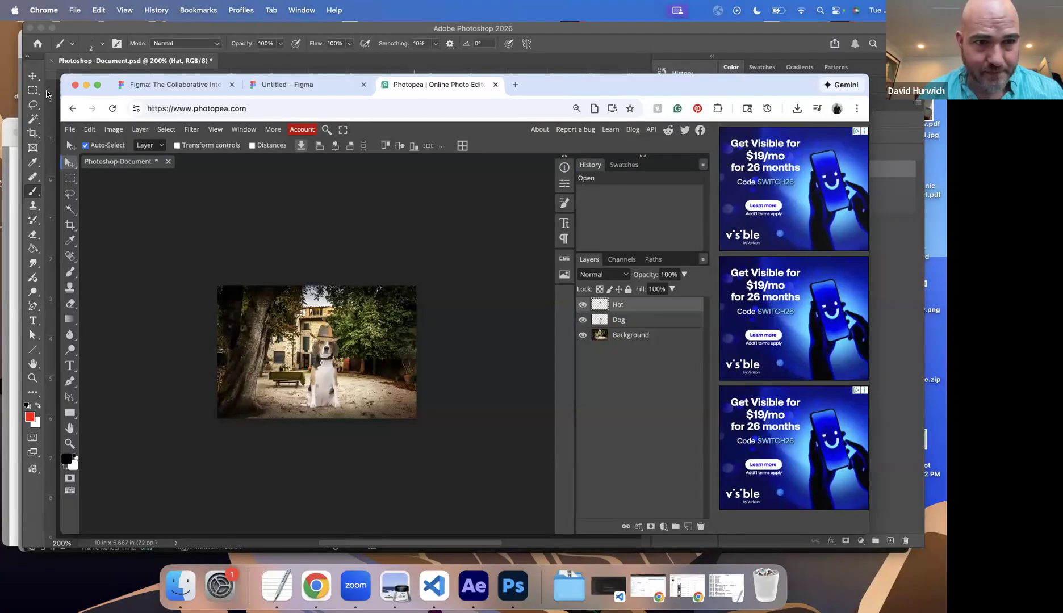
left_click(85, 84)
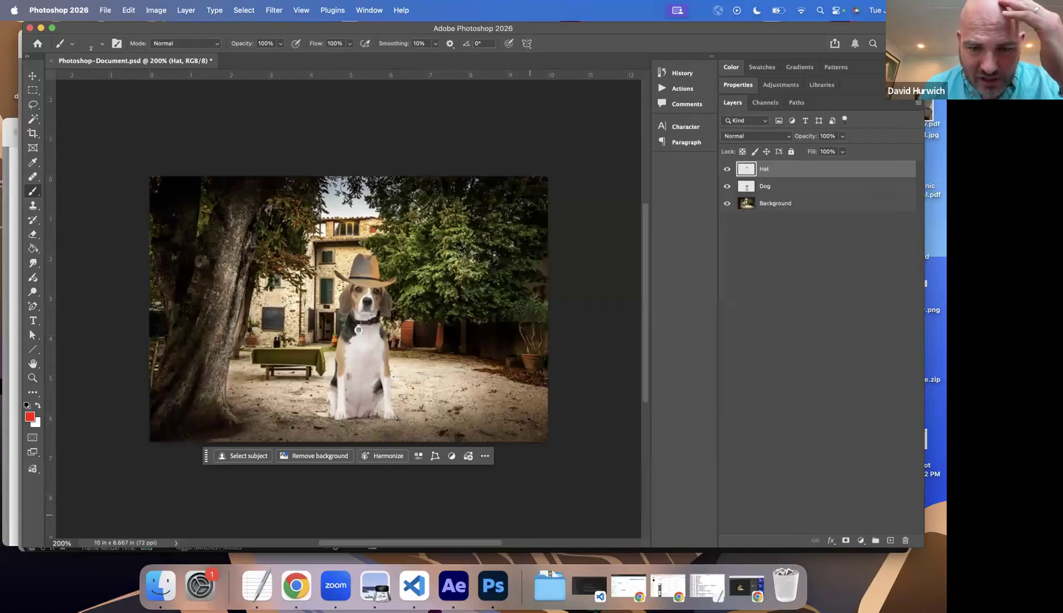
Step: Switch to After Effects and scrub through the four trimmed heart layers, glancing back at the layered Photoshop document
left_click(443, 586)
left_click_drag(335, 406, 360, 412)
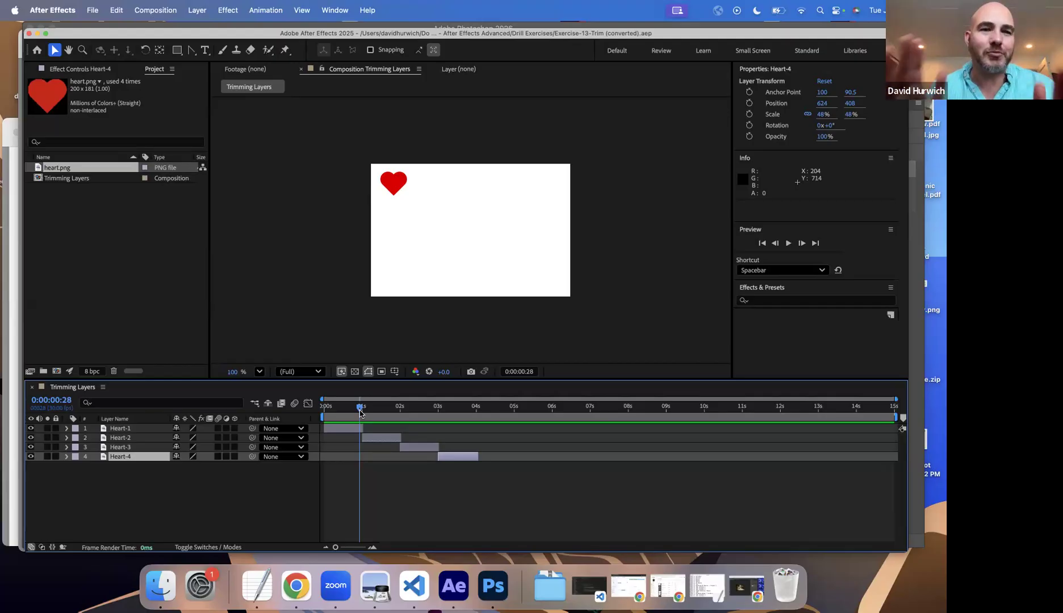
left_click_drag(360, 413, 483, 409)
left_click_drag(409, 411, 330, 419)
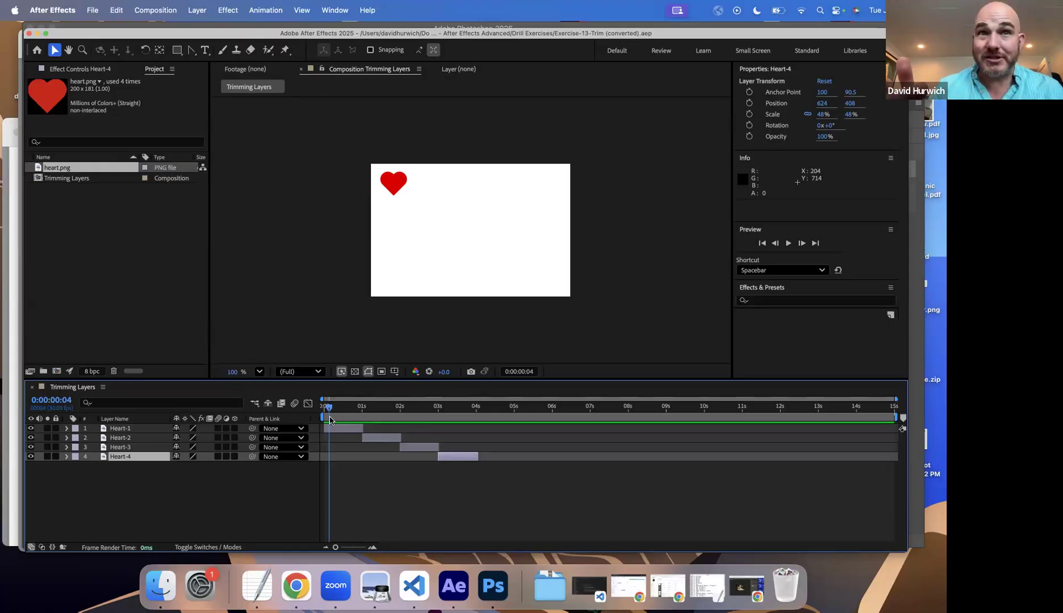
left_click(507, 579)
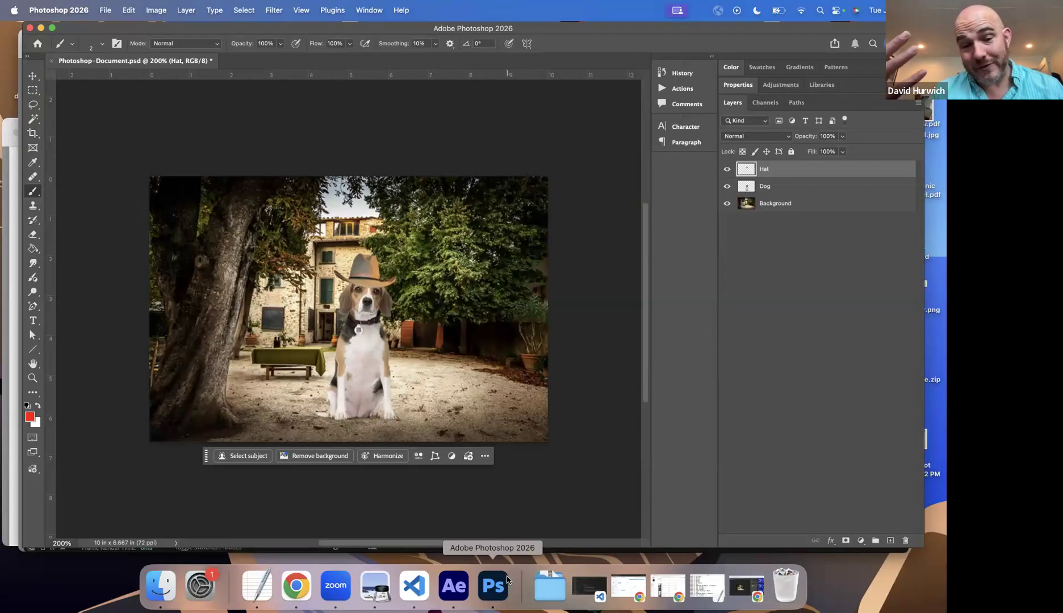
left_click(453, 586)
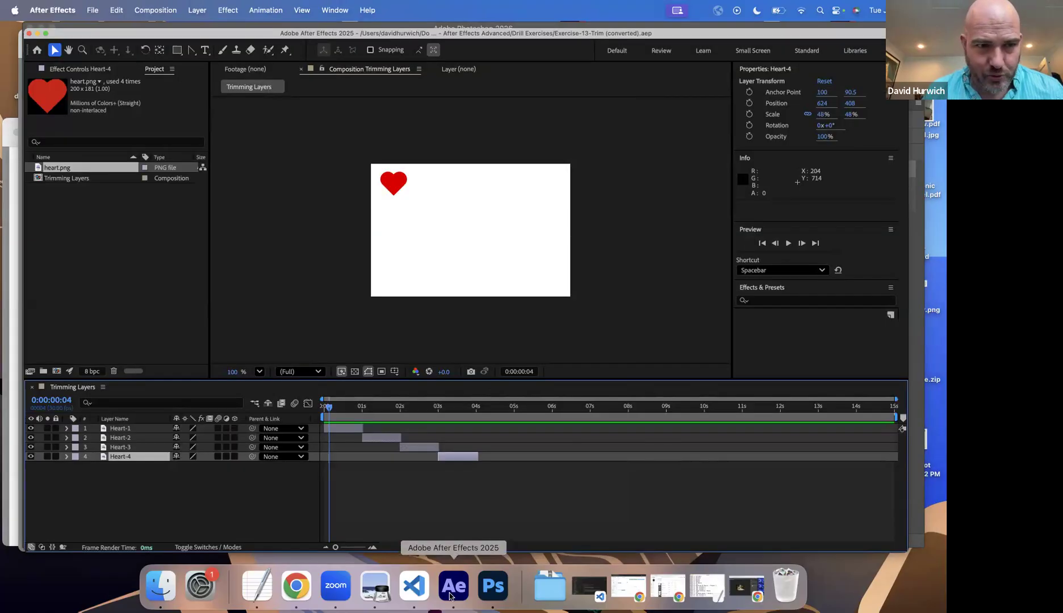
Step: Open the Exercise-14-Compositions.aep project and accept its conversion from version 23.1
left_click(90, 10)
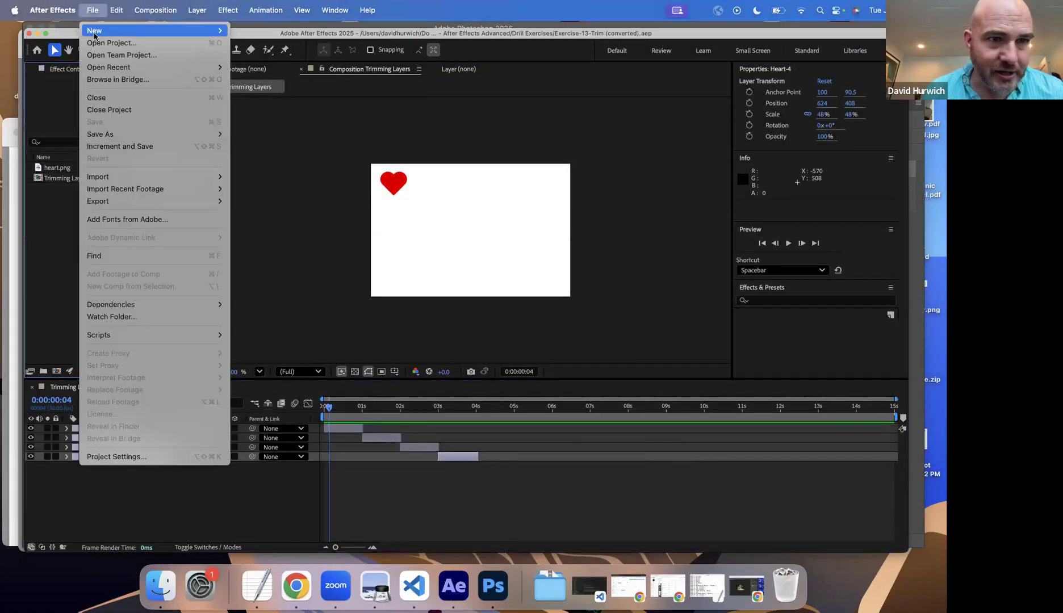
left_click(100, 43)
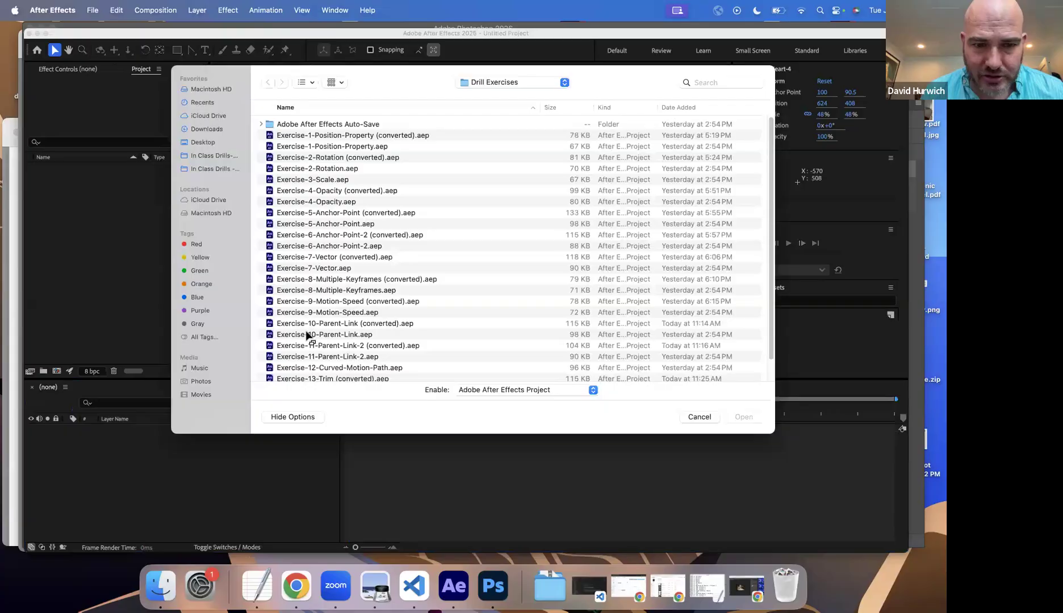
scroll(313, 352, "down", 3)
left_click(317, 370)
double_click(317, 370)
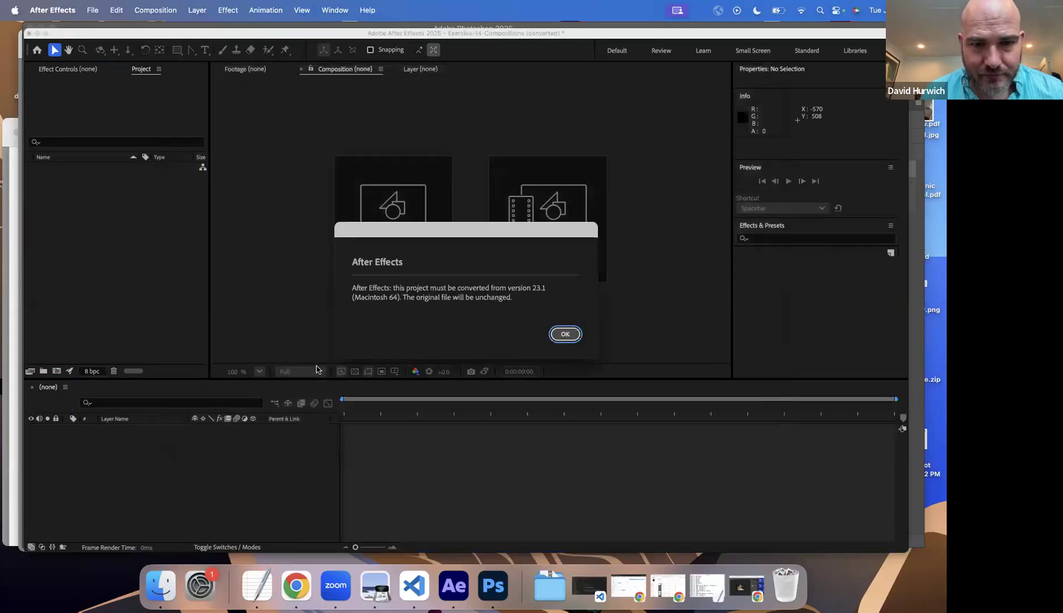
left_click(571, 336)
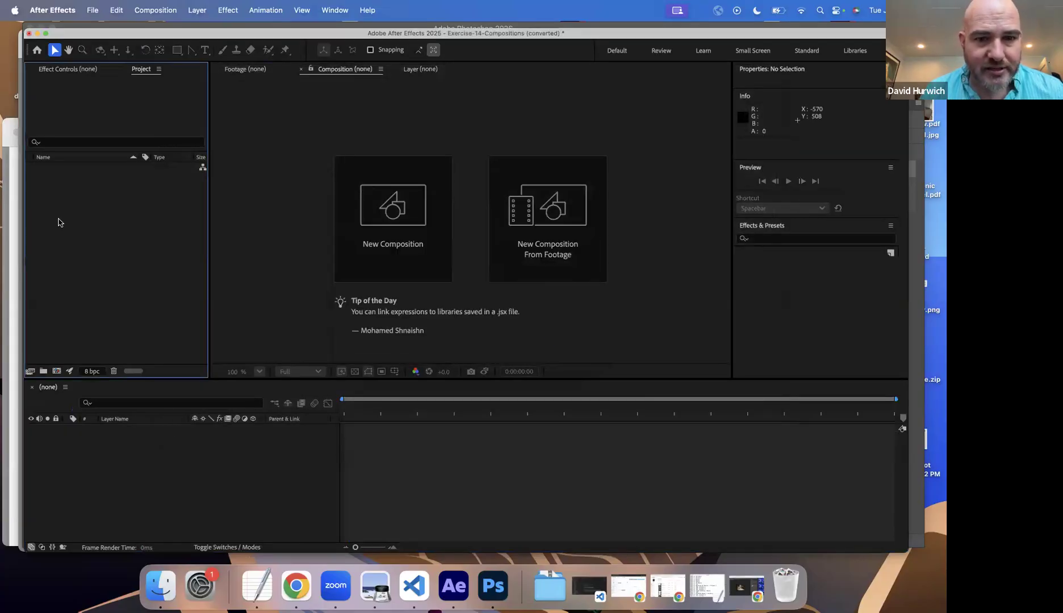
Step: Start a file import and select Photoshop-Document.psd in the Drill Files folder
left_click(93, 11)
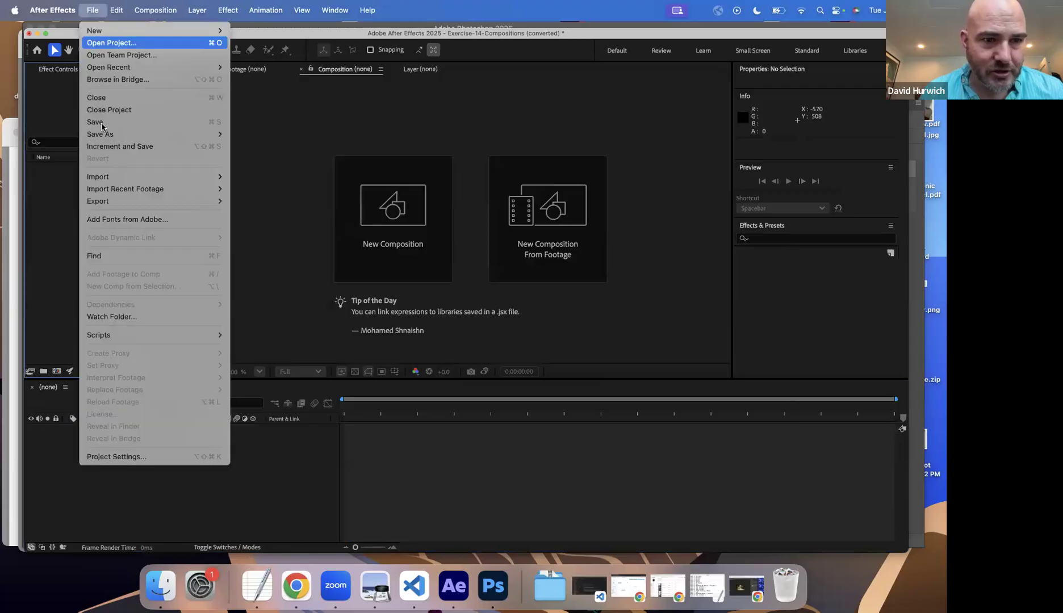
mouse_move(134, 177)
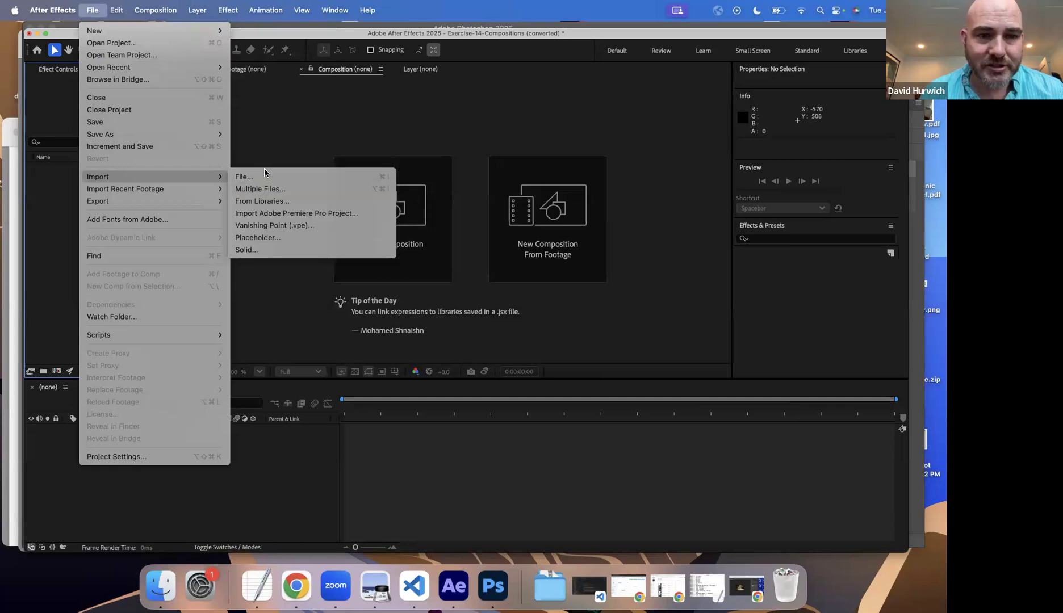
left_click(262, 177)
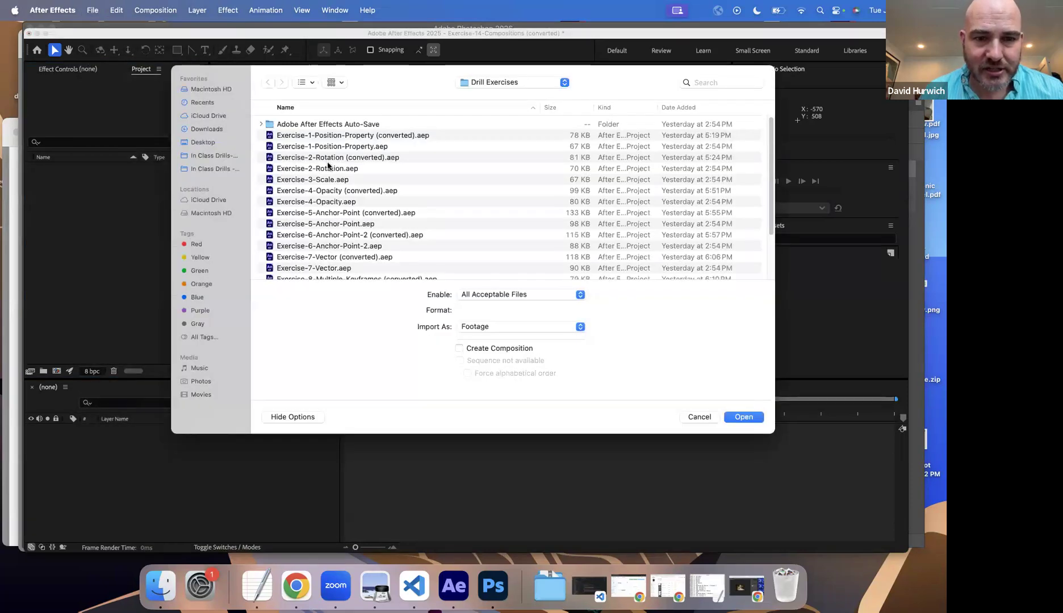
scroll(427, 250, "down", 5)
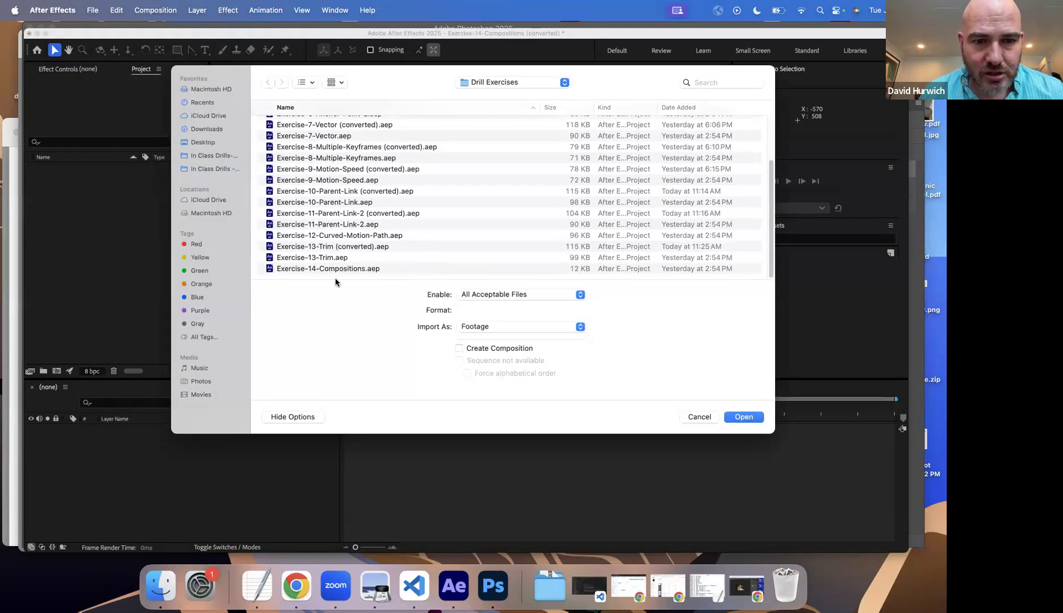
scroll(329, 197, "up", 5)
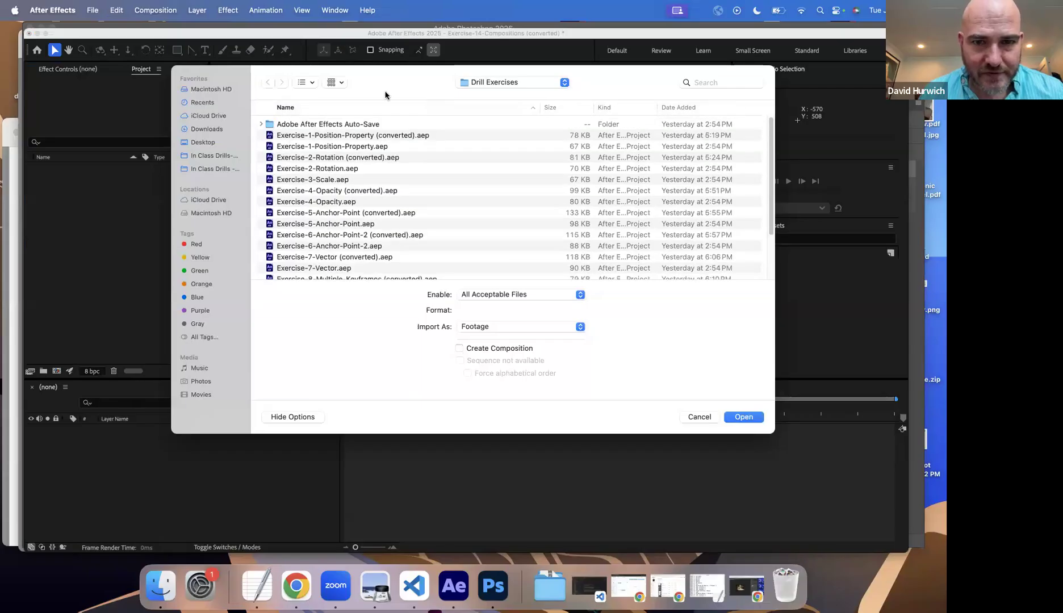
left_click(486, 89)
left_click(493, 94)
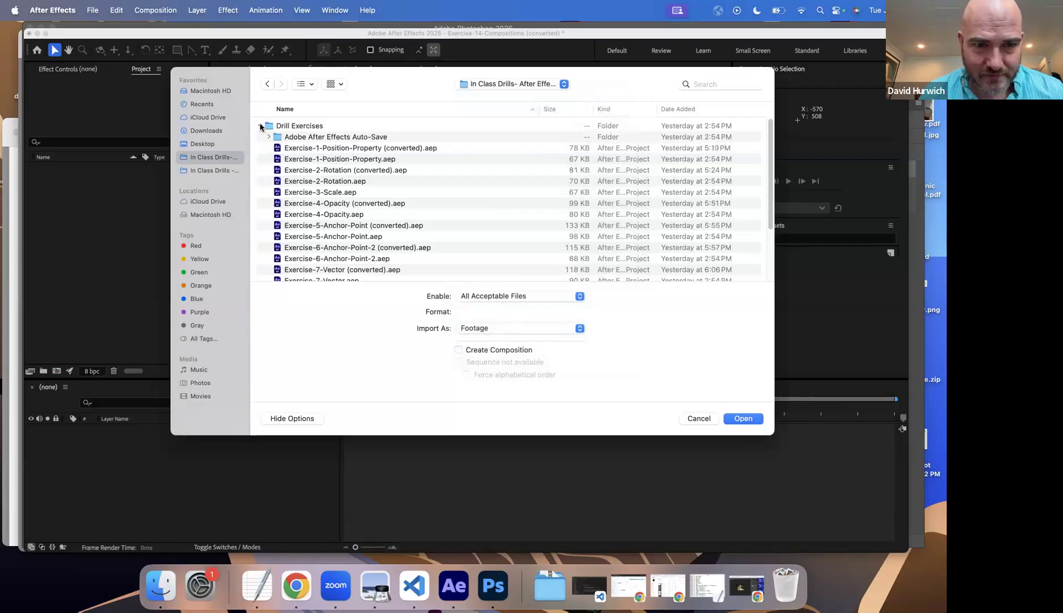
left_click(260, 125)
left_click(261, 137)
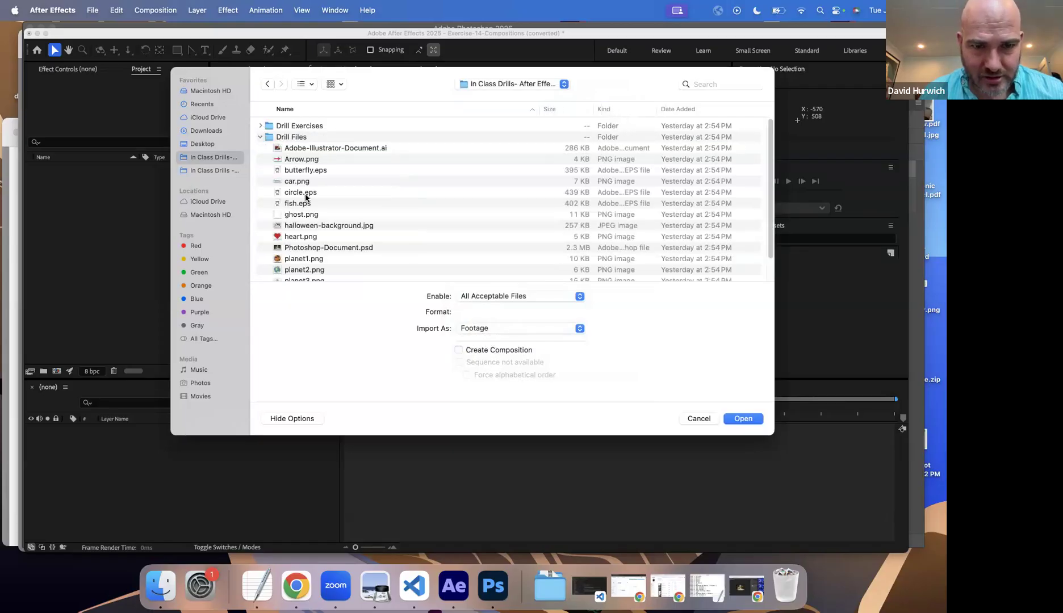
scroll(325, 213, "down", 3)
left_click(337, 211)
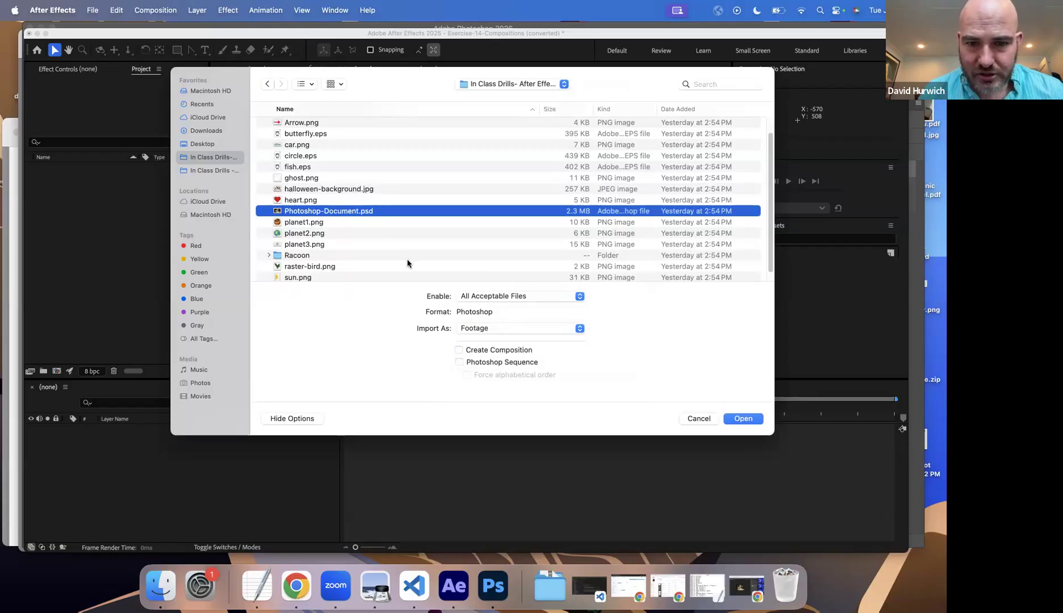
Step: Set Photoshop-Document.psd to import as Composition and proceed to its import options
left_click(477, 330)
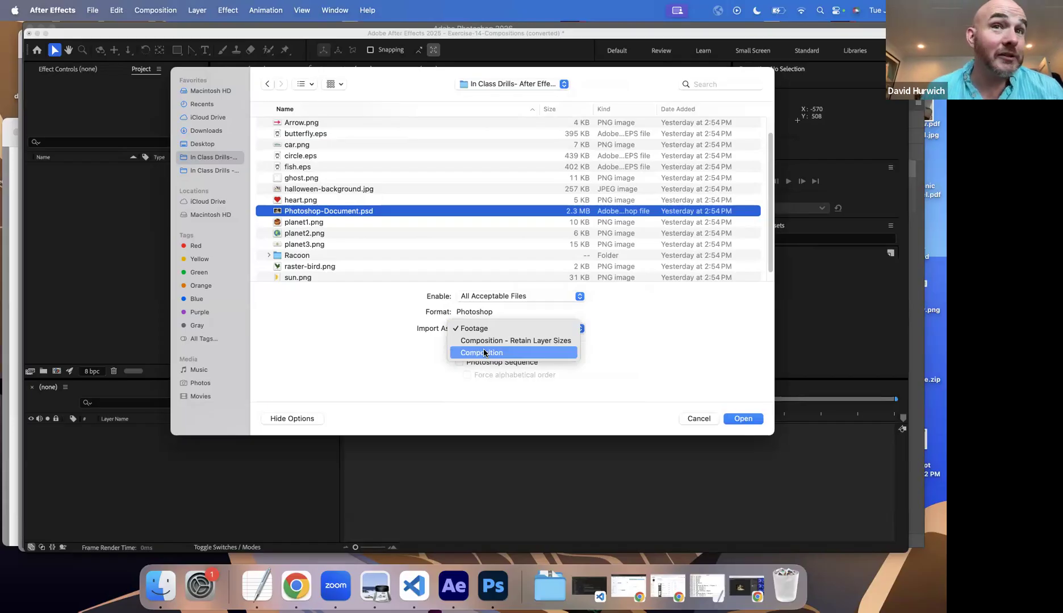
left_click(485, 353)
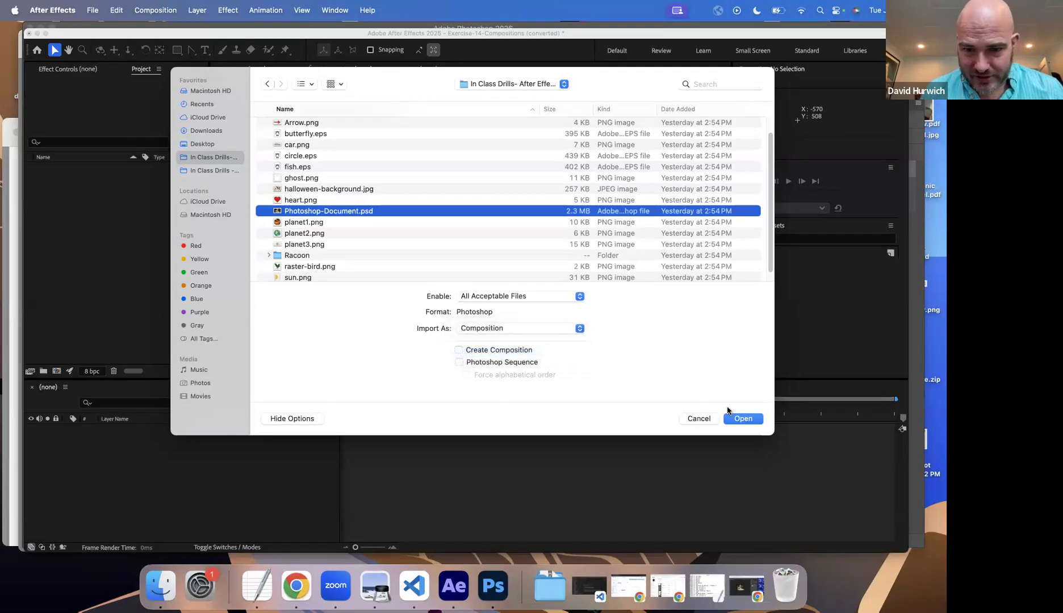
left_click(744, 419)
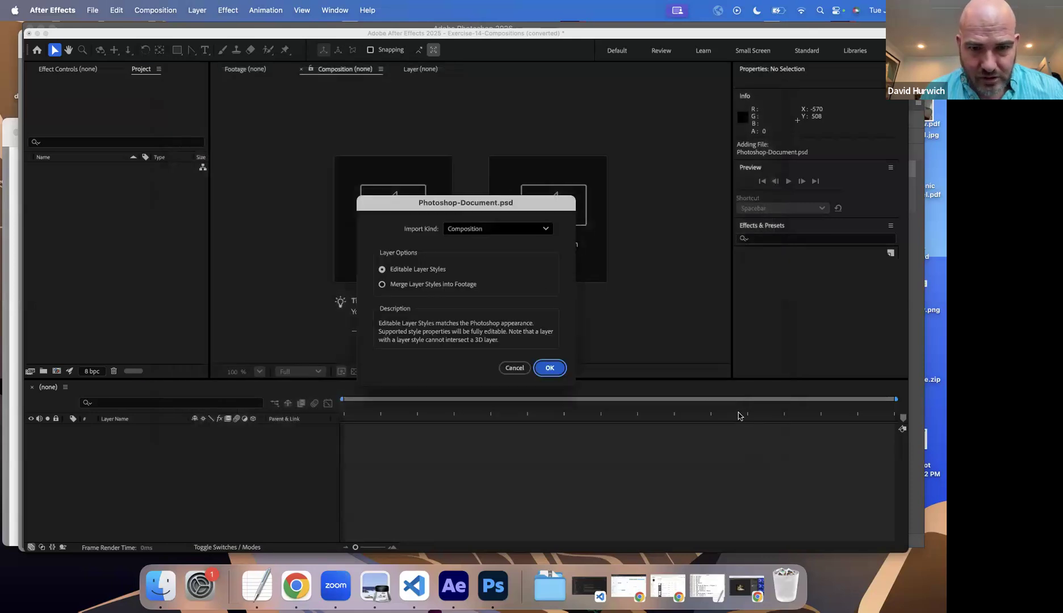
Step: Keep the import kind as Composition with Editable Layer Styles, and complete the import of the Photoshop document
left_click(474, 233)
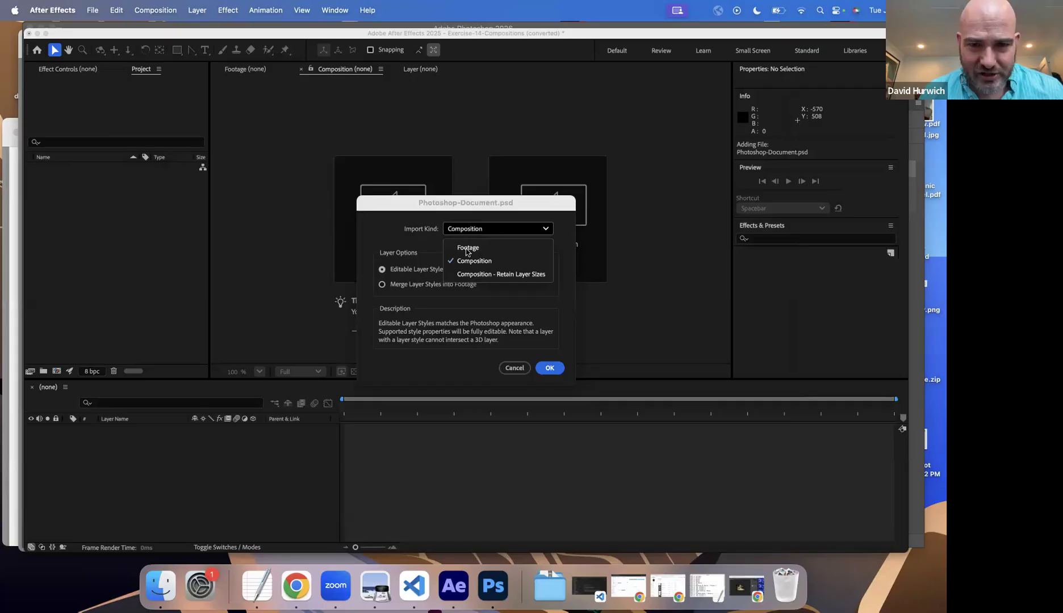
left_click(468, 259)
left_click(464, 234)
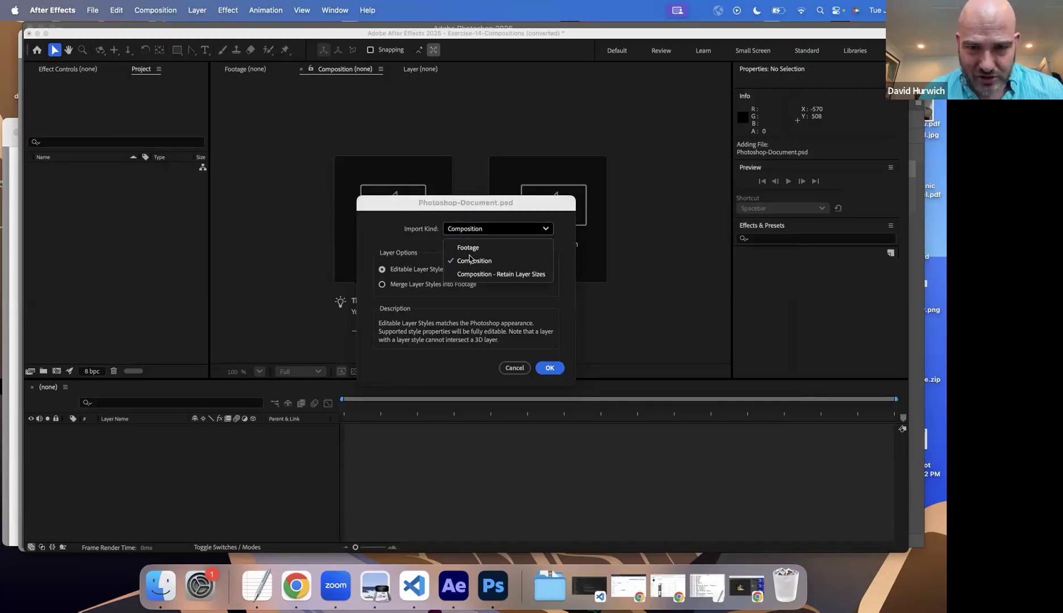
left_click(469, 259)
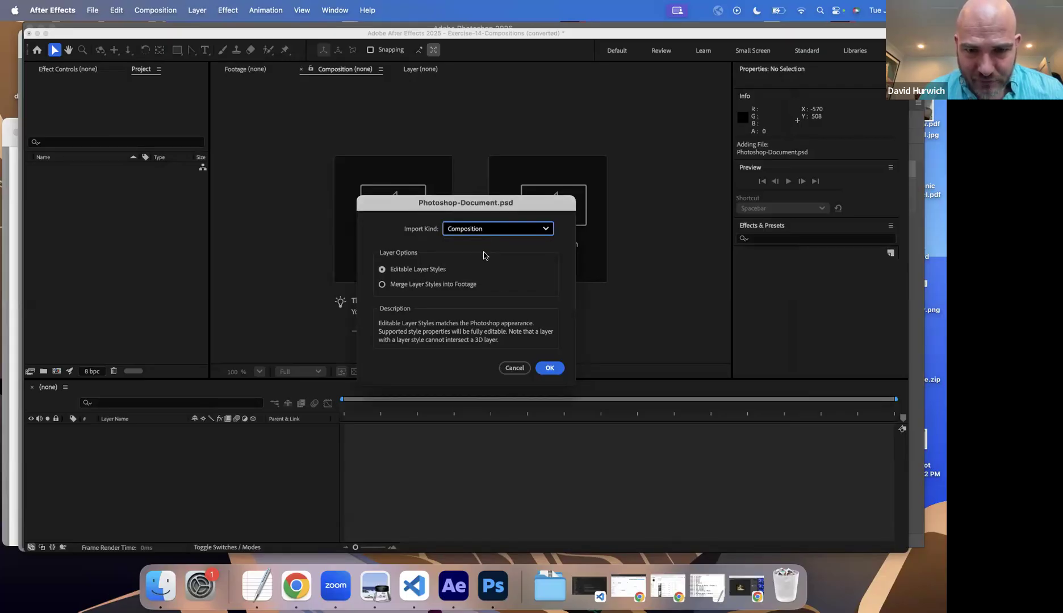
left_click(403, 273)
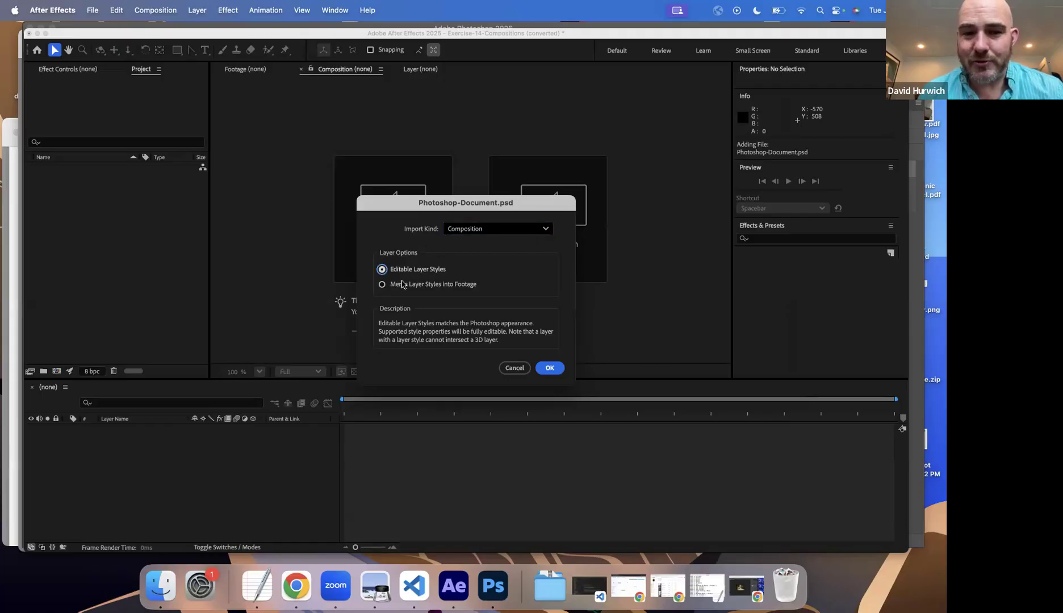
left_click(401, 286)
left_click(409, 270)
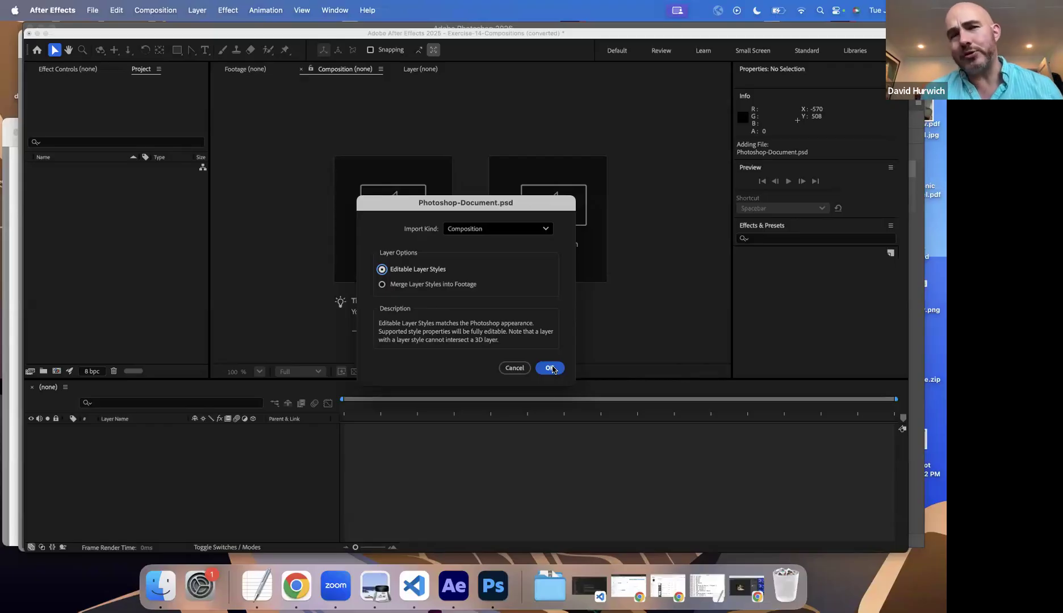
left_click(552, 369)
left_click(551, 368)
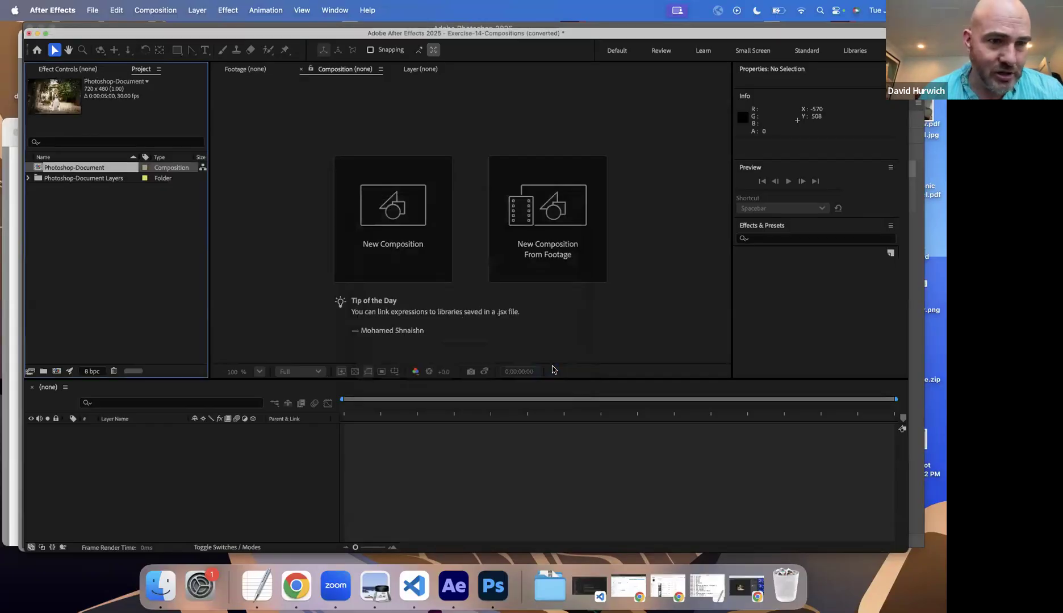
Step: Open the imported Photoshop-Document composition and select its layers one after another in the timeline
double_click(37, 169)
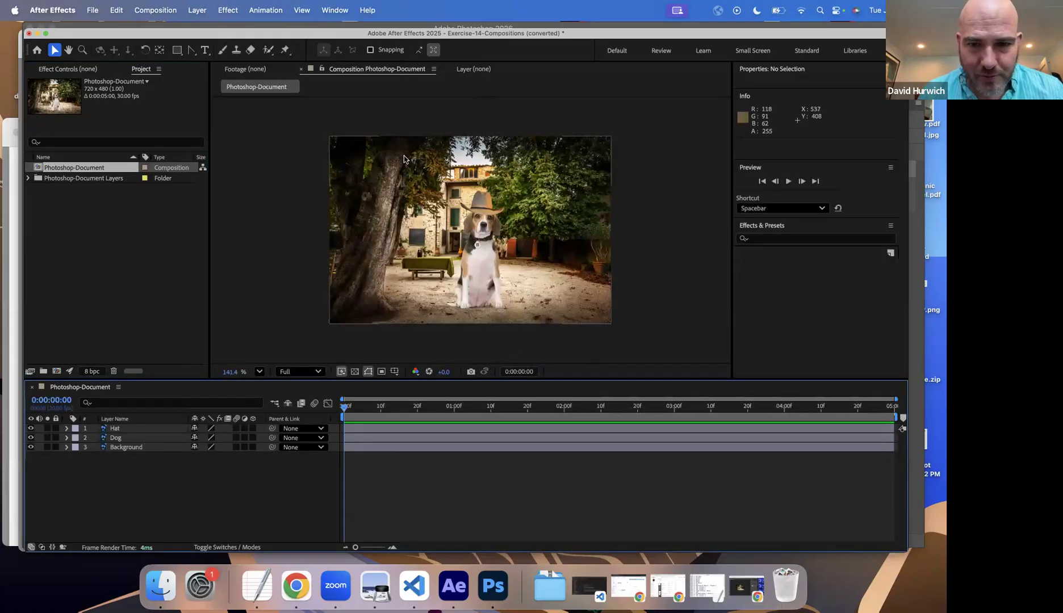
left_click_drag(352, 408, 125, 414)
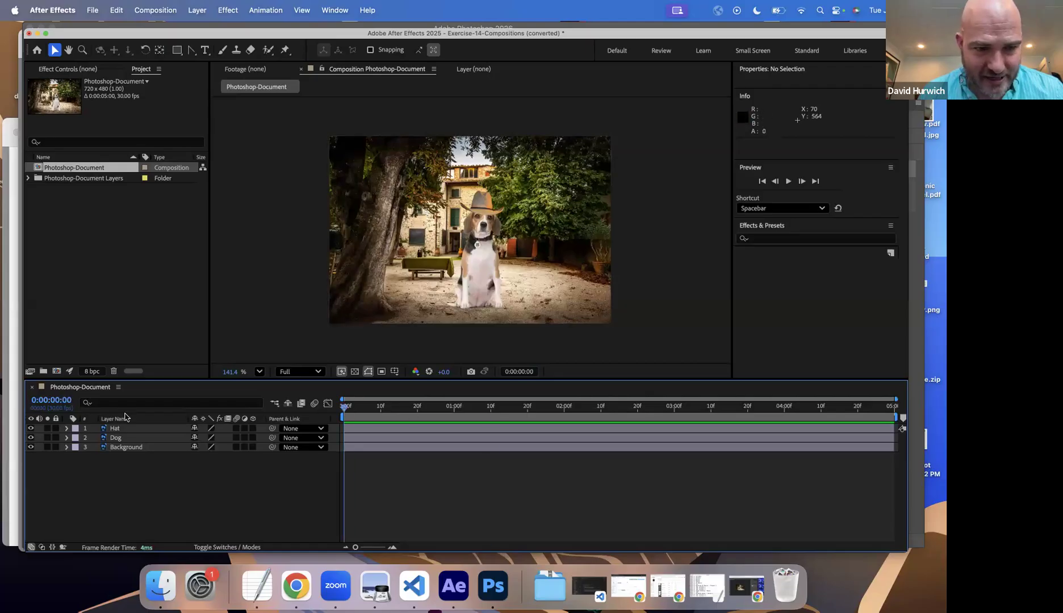
left_click(116, 438)
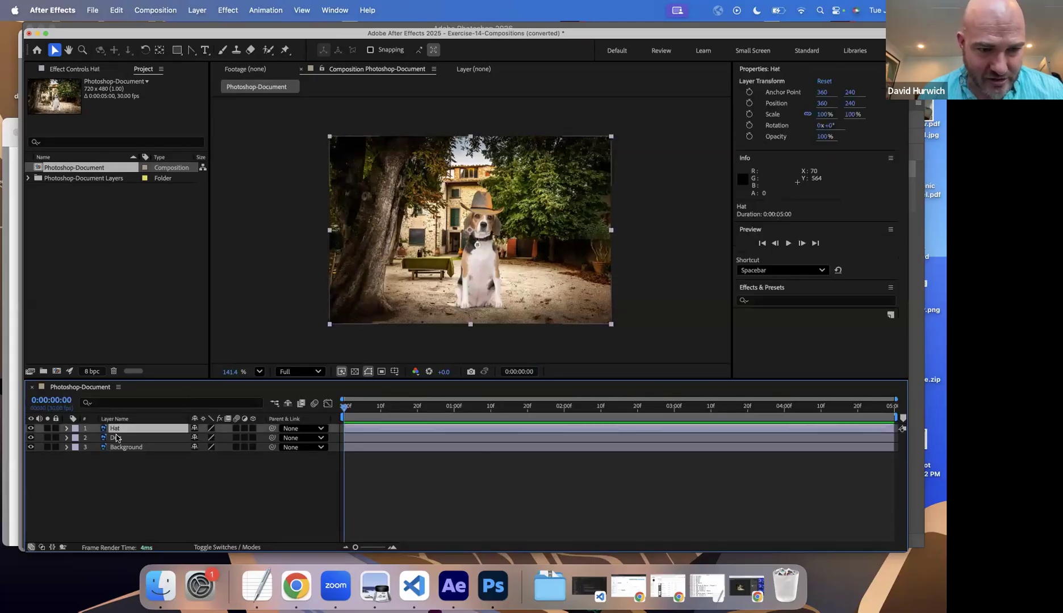
left_click(124, 448)
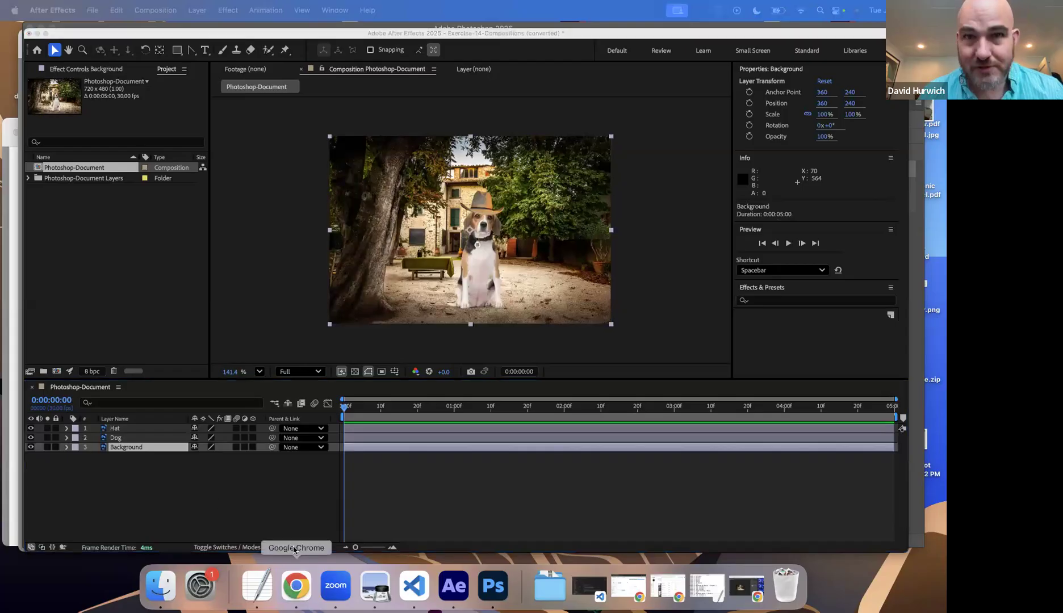
Step: Check the layered document in Photoshop, return to After Effects, and examine the files in the Photoshop-Document Layers folder
left_click(493, 588)
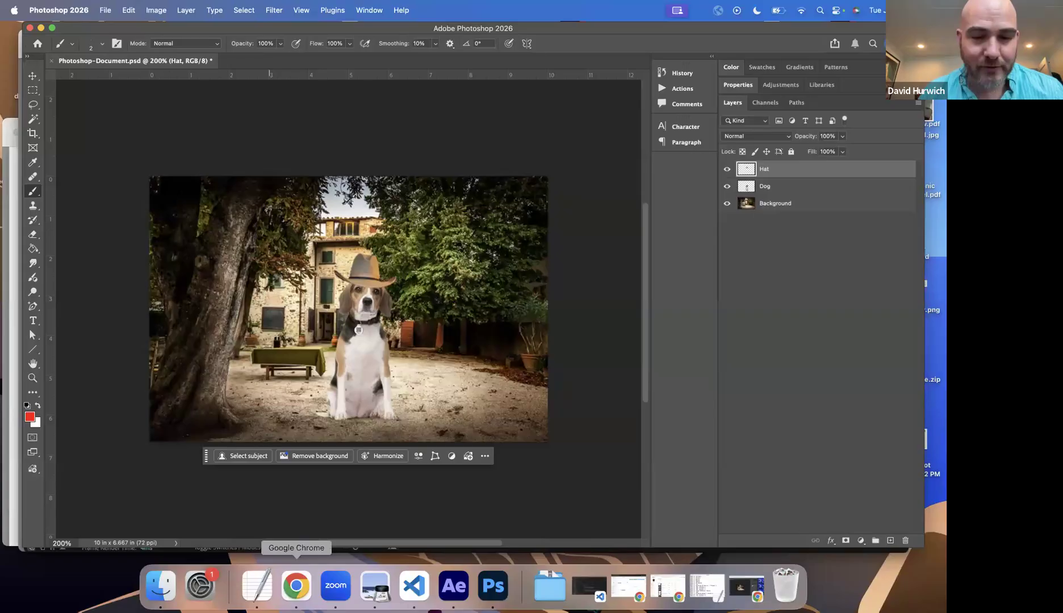
left_click(453, 586)
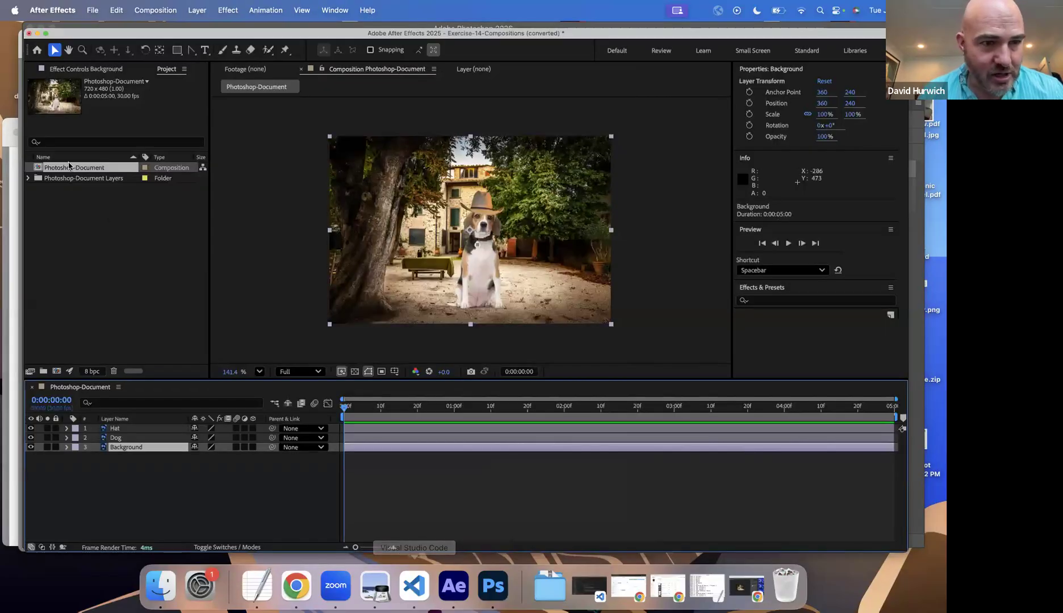
left_click(28, 178)
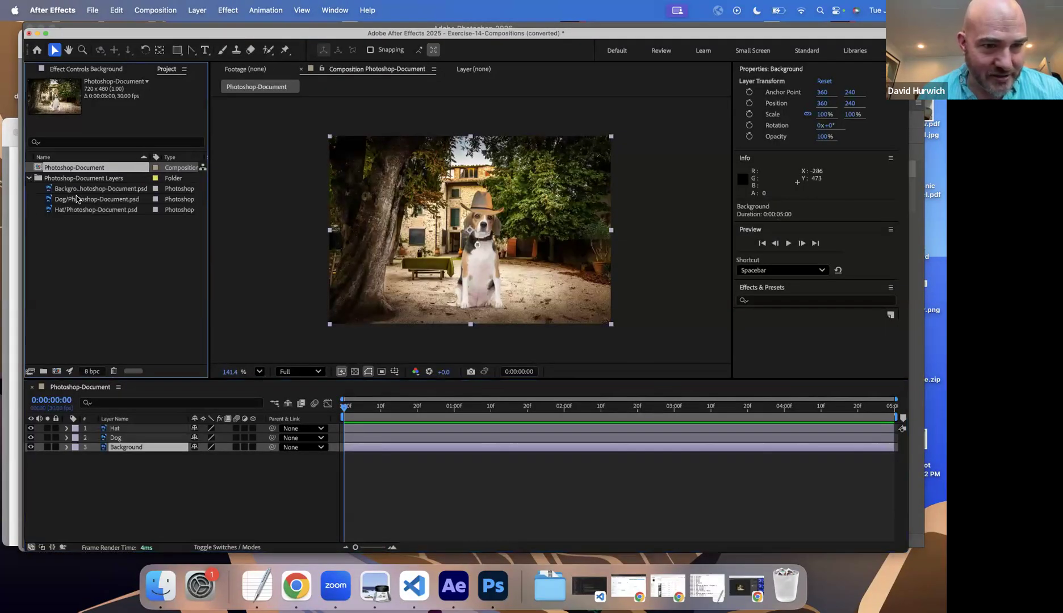
left_click(77, 199)
left_click(78, 211)
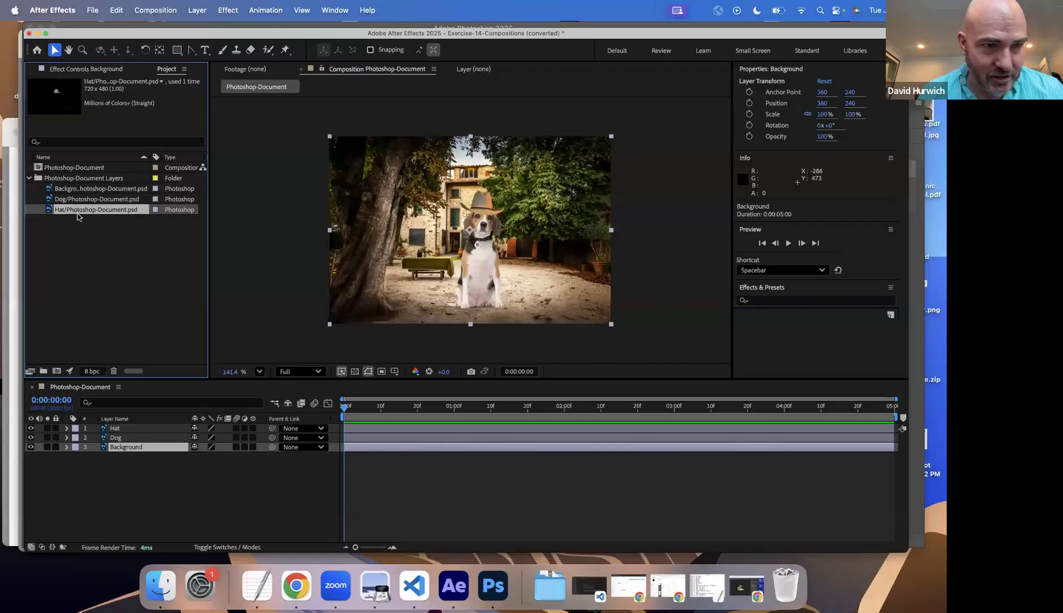
left_click(28, 178)
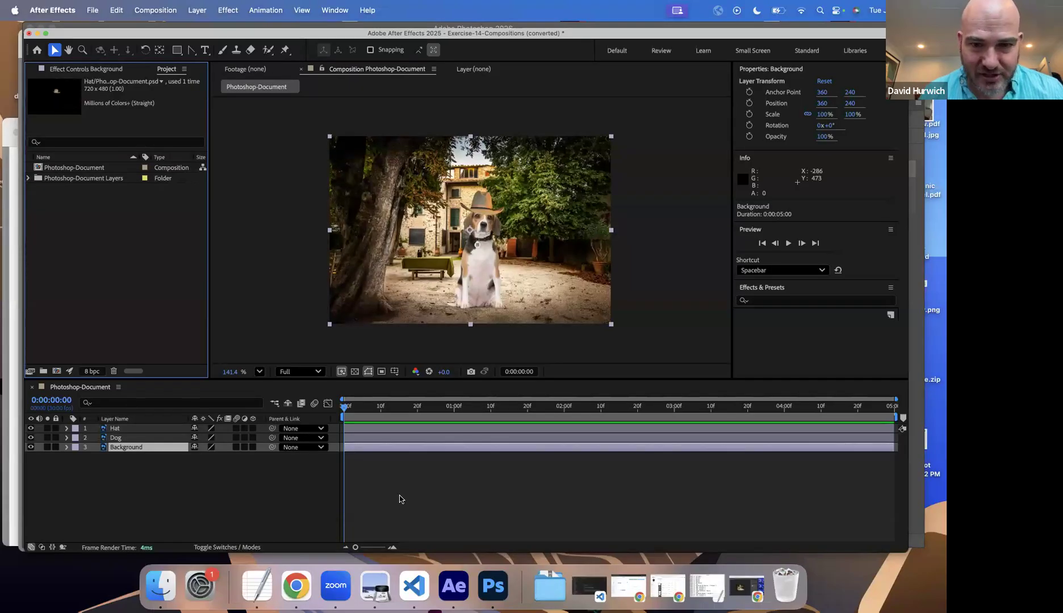
Step: Keyframe the Dog layer's Position at 0 seconds, and move the dog to X 545 at 1 second
left_click(120, 439)
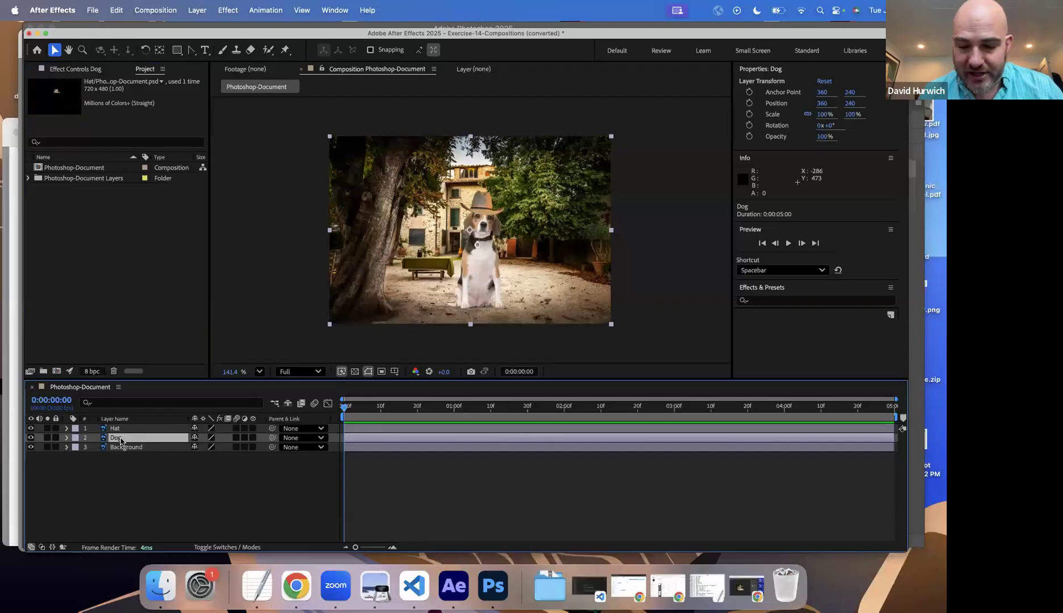
key("p")
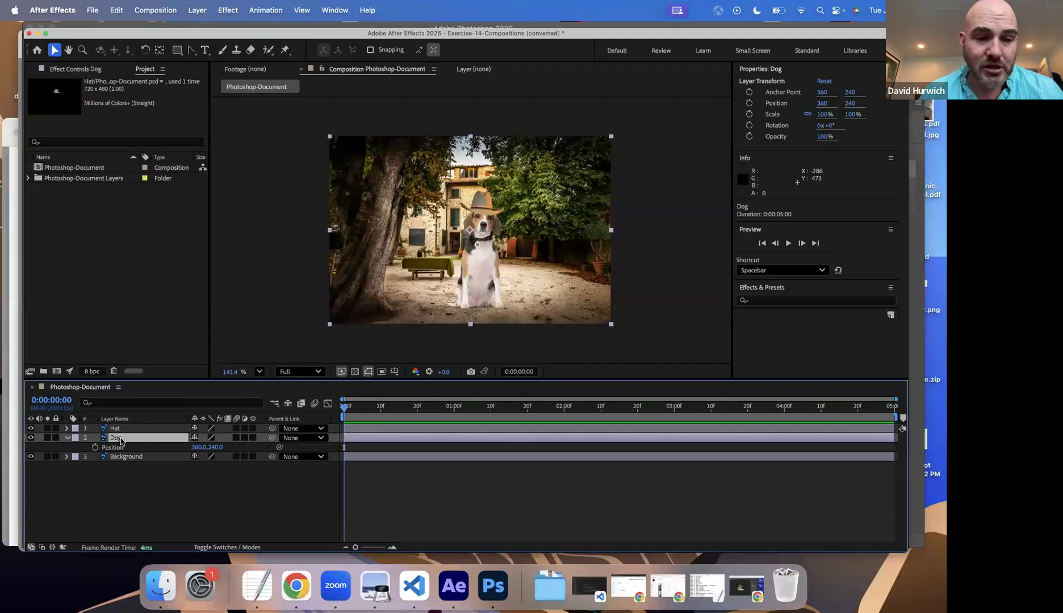
left_click(95, 448)
left_click(454, 408)
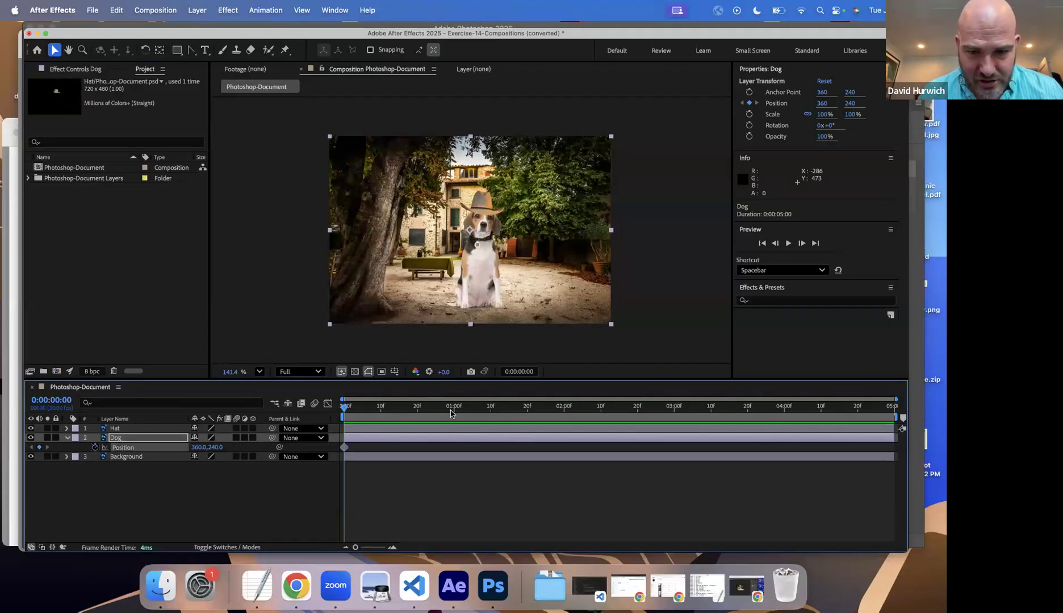
left_click_drag(195, 448, 301, 449)
Step: Set the Dog layer's X position to 203 at 2 seconds and preview the animation
left_click(564, 407)
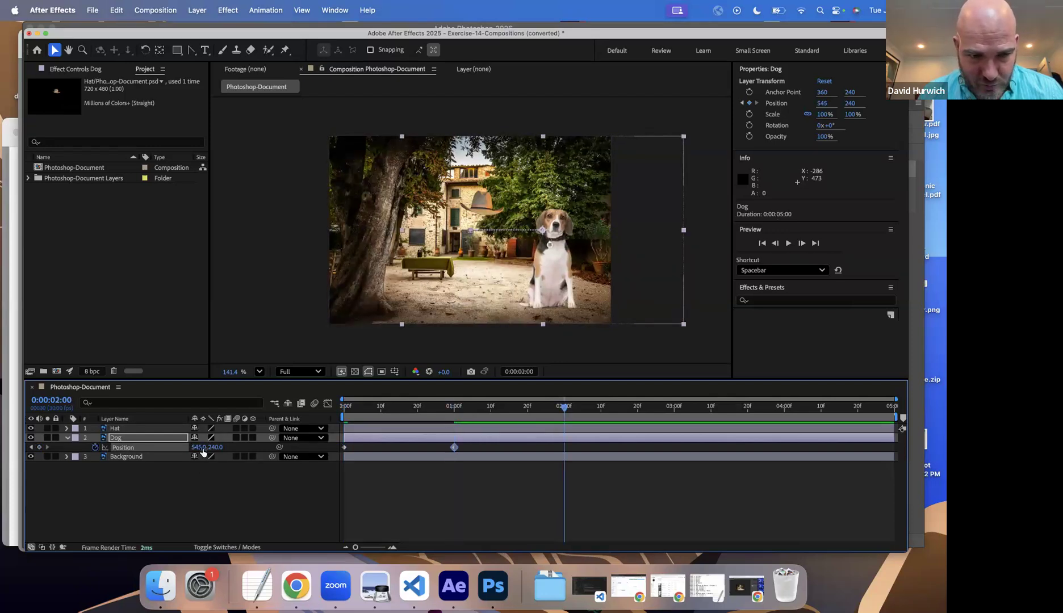
left_click_drag(200, 448, 9, 442)
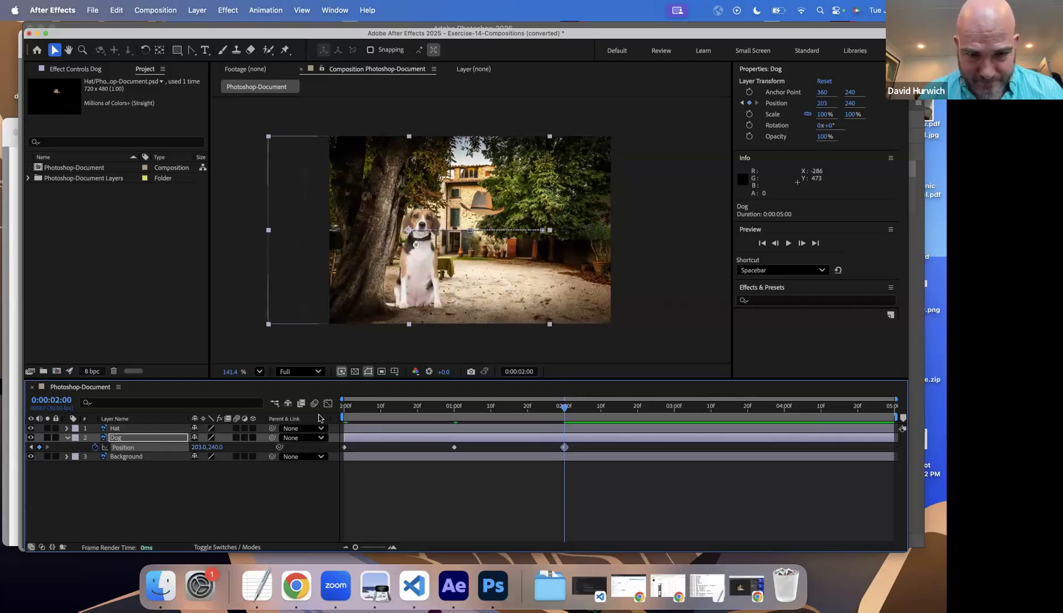
key("space")
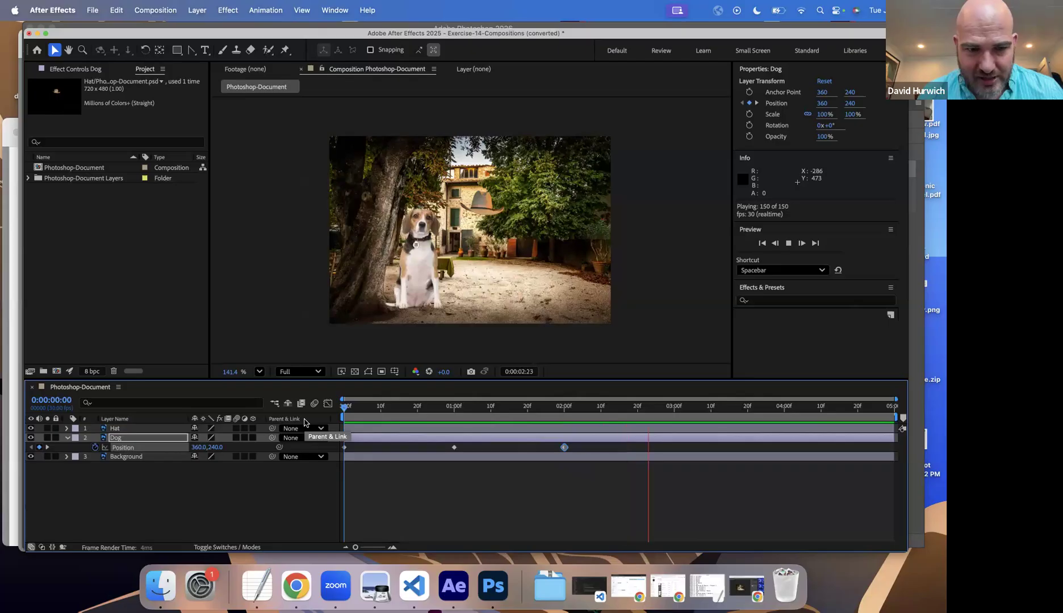
Step: Stop the preview and parent the Hat layer to the Dog layer
key("space")
left_click(136, 438)
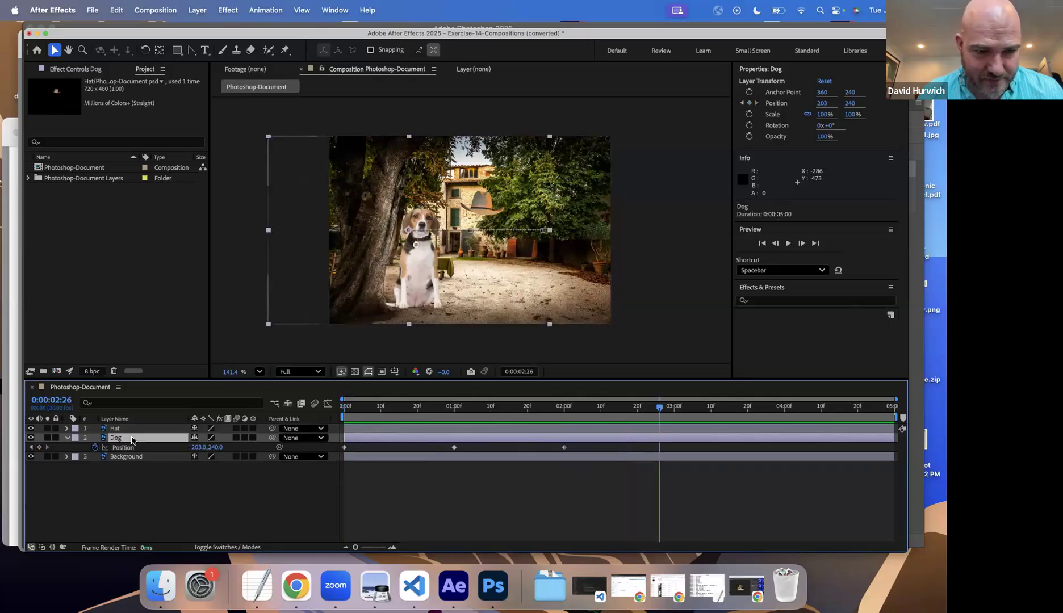
left_click(267, 467)
left_click(298, 428)
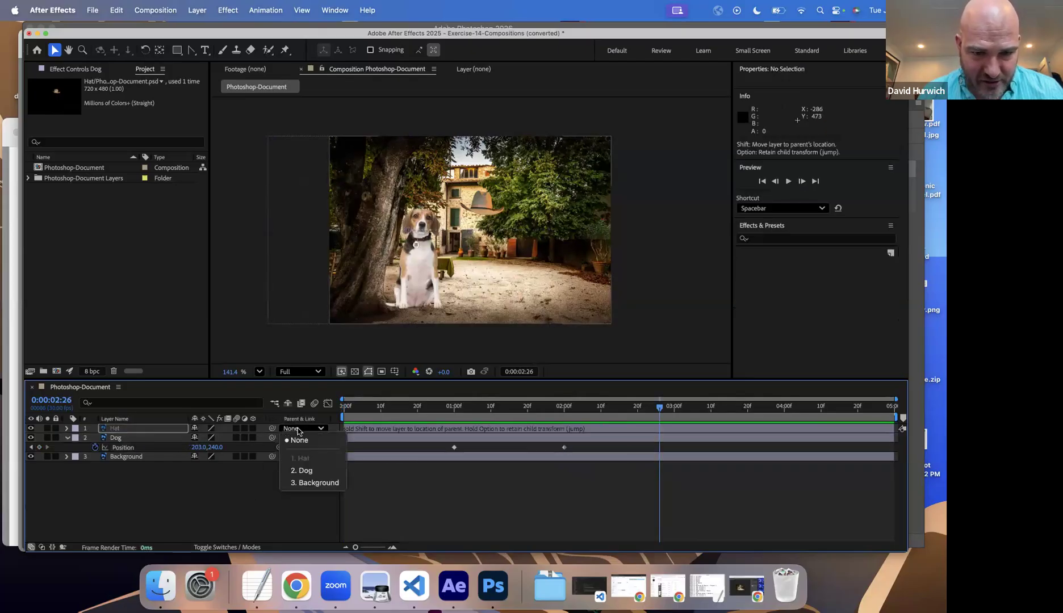
left_click(305, 472)
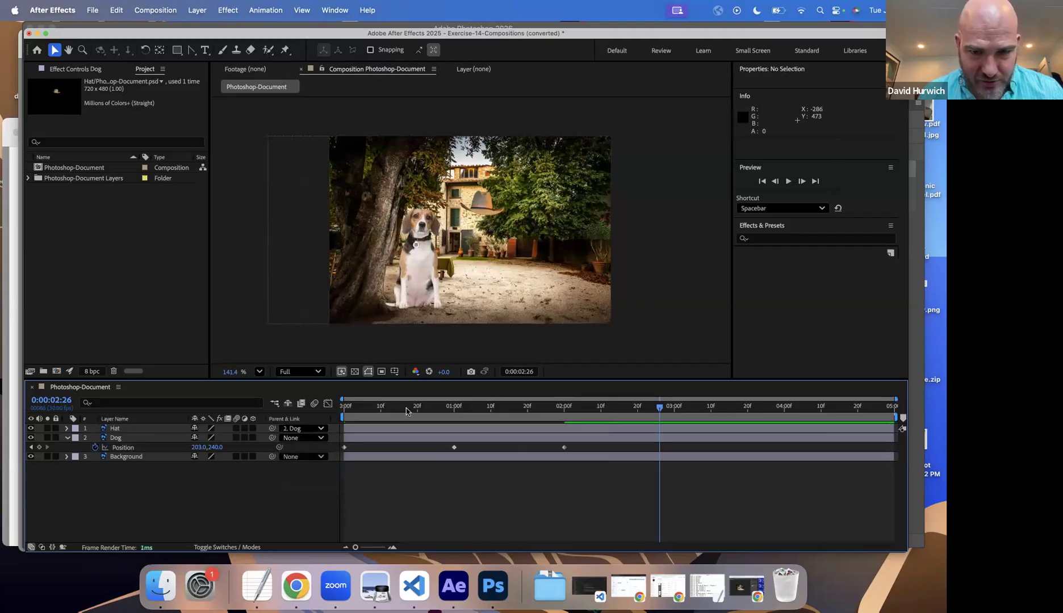
Step: At 0 seconds, set the Hat layer's X position to 364 so it sits on the dog's head, and preview the animation
left_click_drag(373, 417, 318, 420)
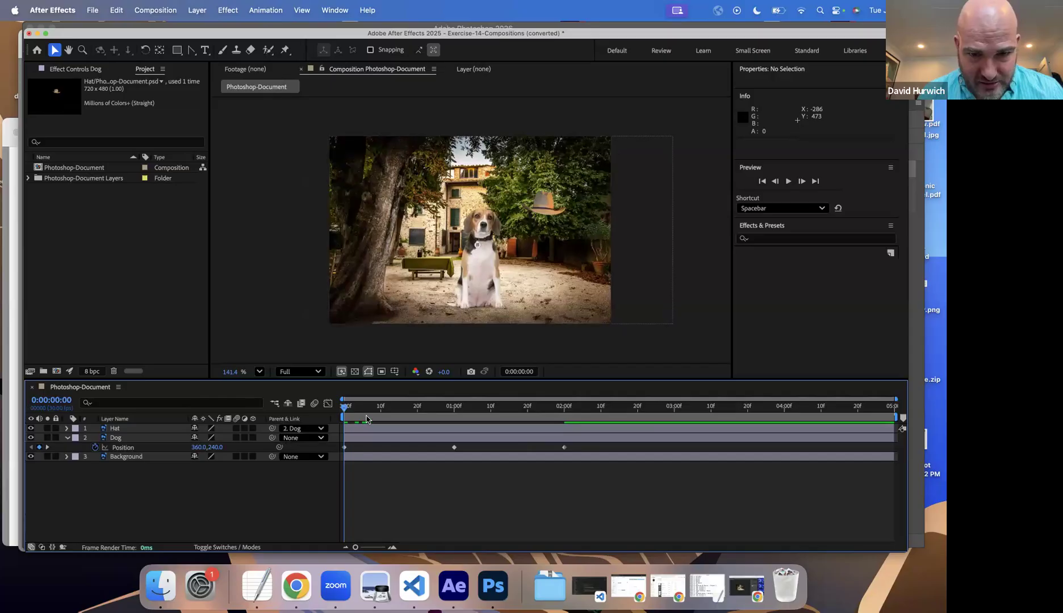
left_click(127, 430)
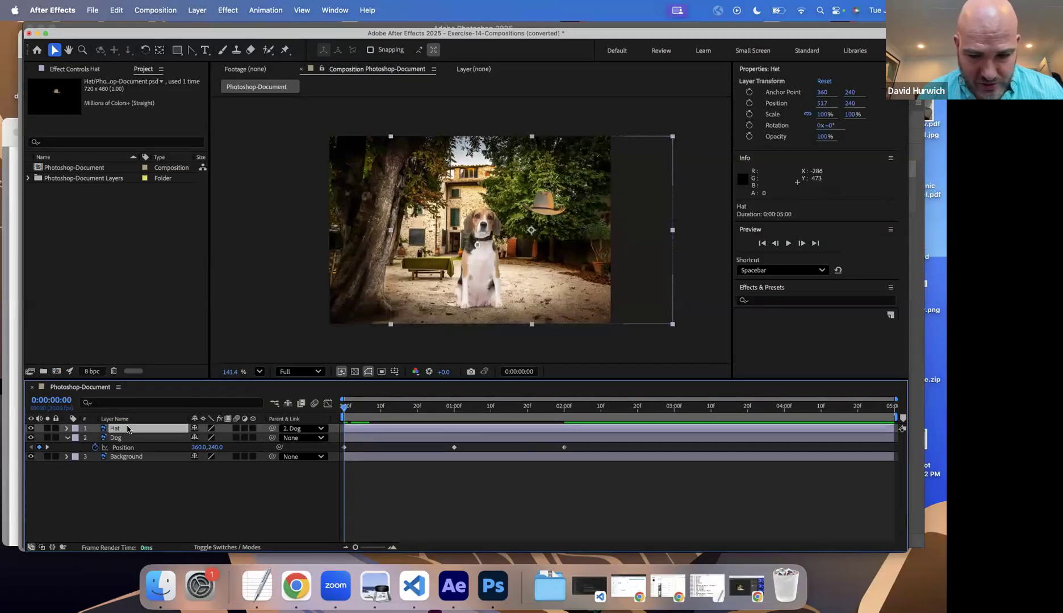
key("p")
left_click_drag(197, 440, 118, 445)
key("space")
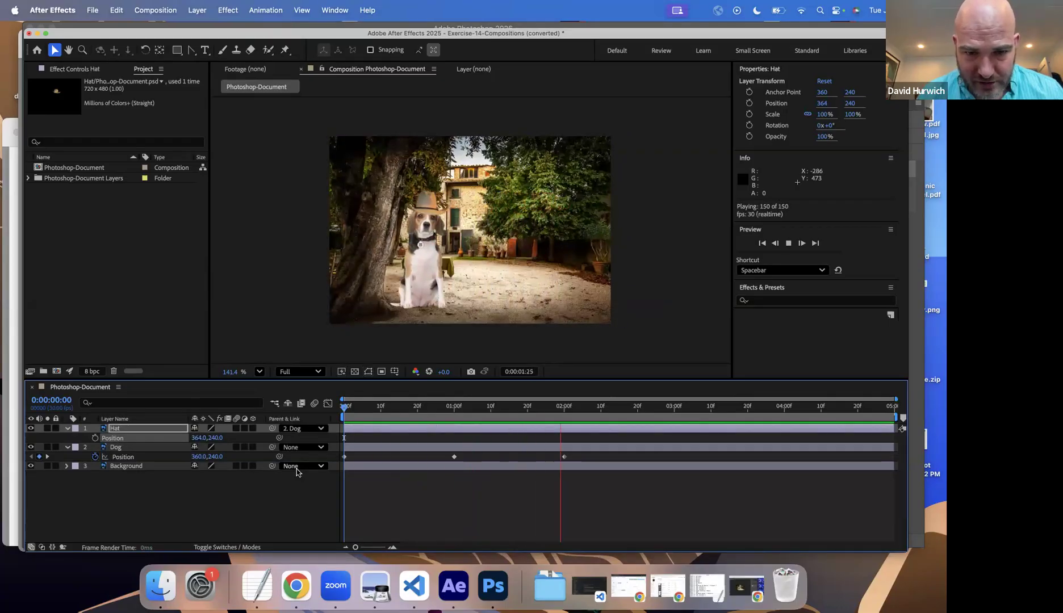
key("space")
Step: Keyframe the Hat layer's Rotation at 0 seconds, set it to 2 full revolutions at 1 second, and preview the animation
left_click_drag(352, 424, 325, 417)
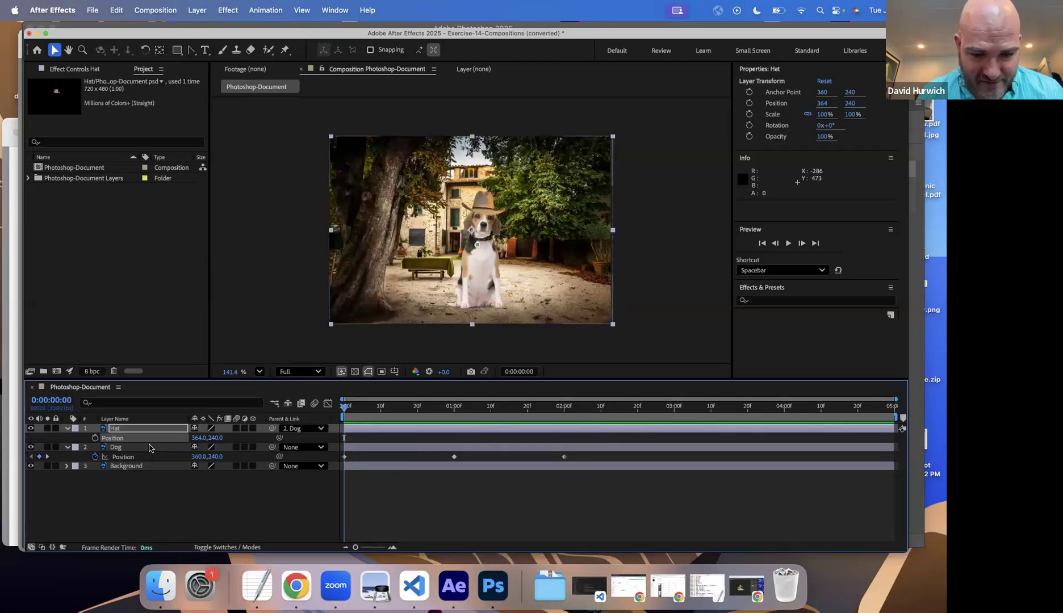
key("r")
left_click(95, 438)
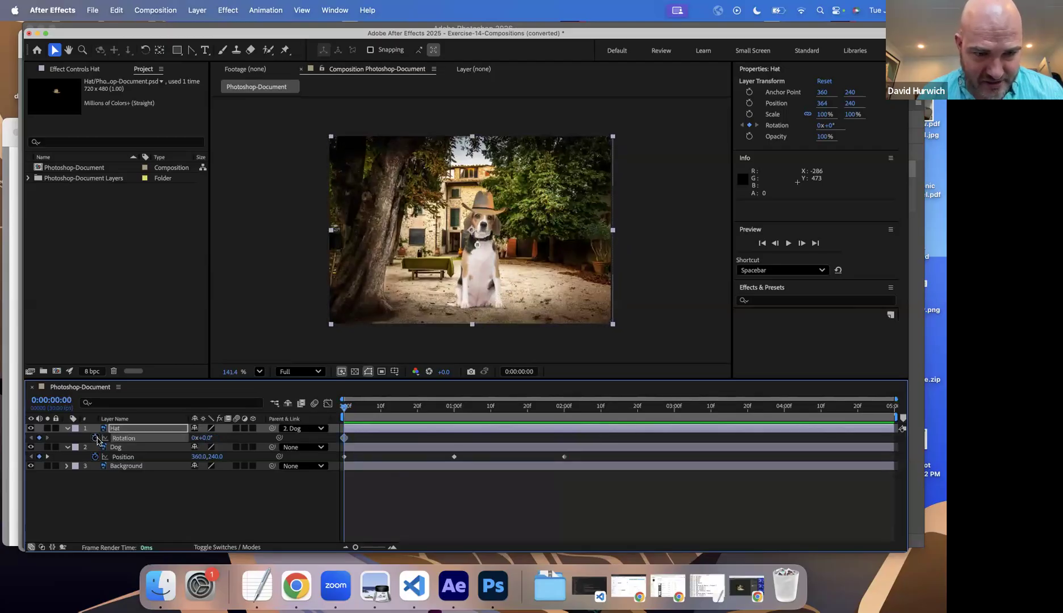
left_click(455, 406)
left_click(194, 438)
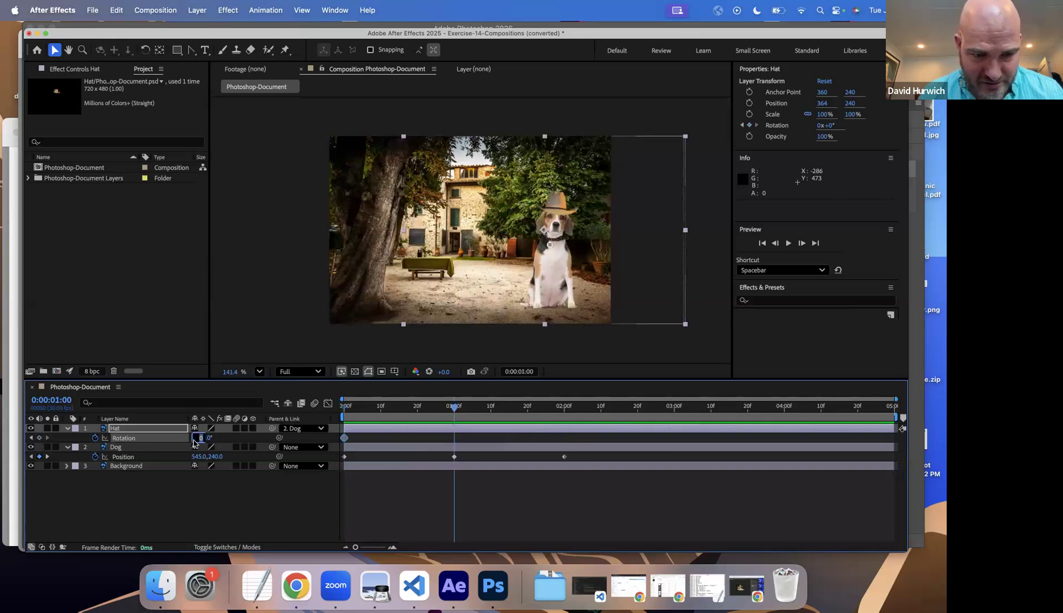
type("2")
key("Return")
key("space")
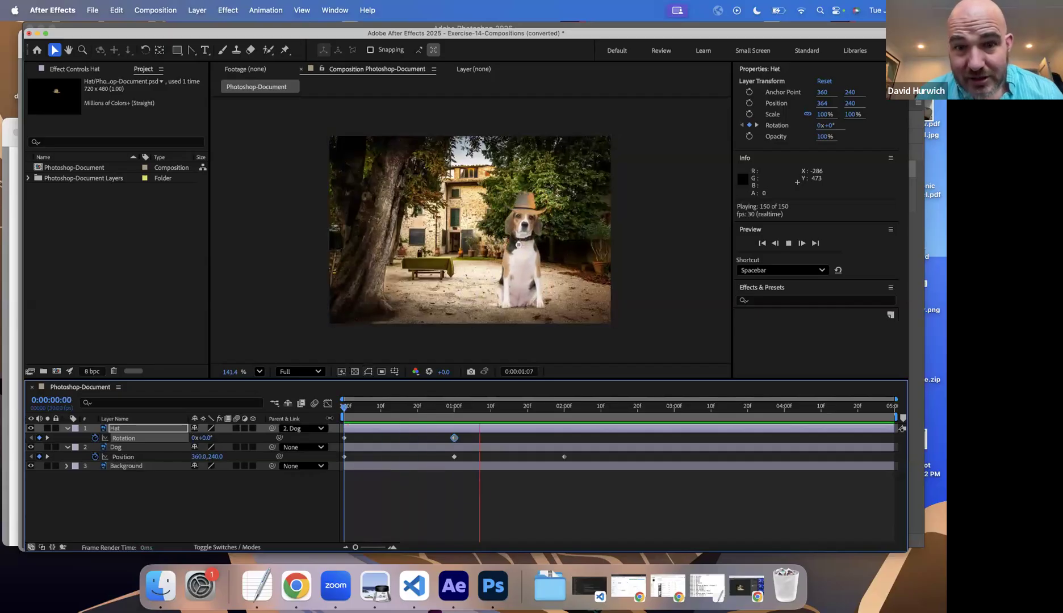
key("space")
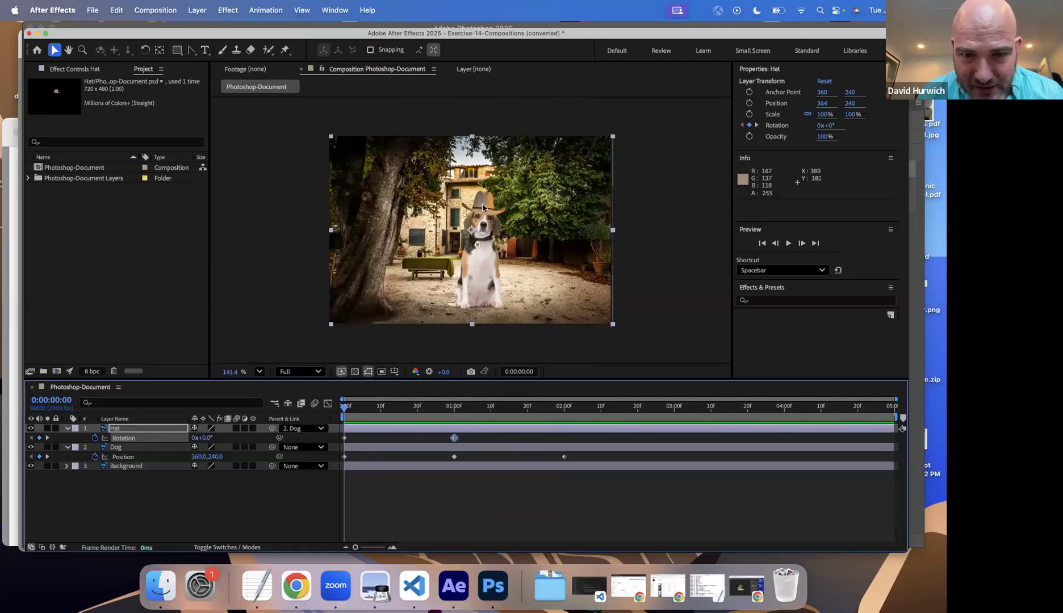
Step: Move the Hat layer's anchor point onto the hat, at about 391, 173.5, with the Pan Behind tool and preview the spin
left_click(159, 51)
left_click_drag(474, 242, 483, 197)
left_click(317, 422)
key("space")
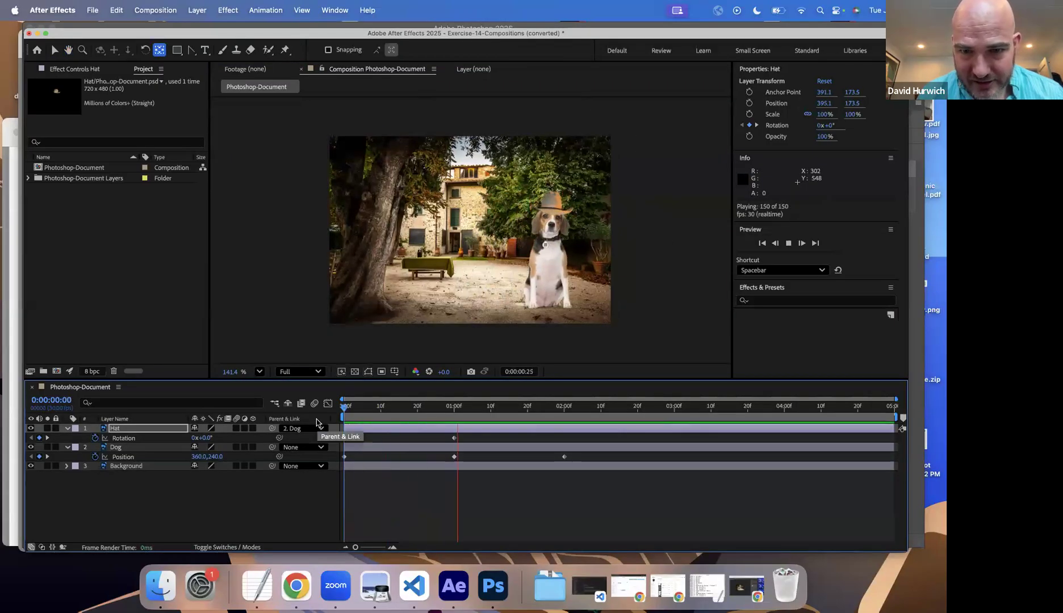
key("space")
left_click_drag(351, 409, 320, 411)
key("space")
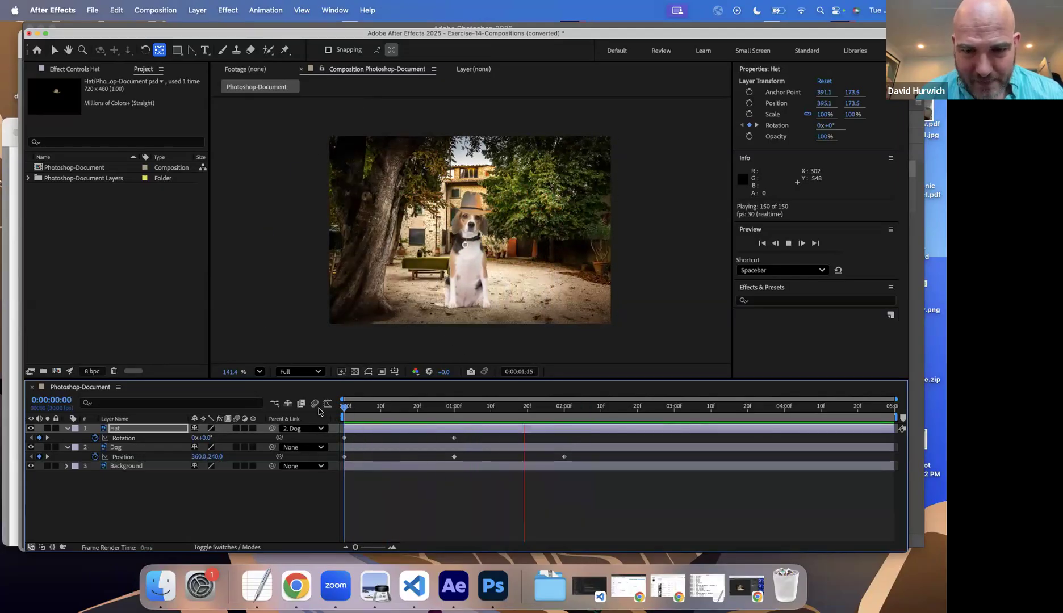
key("space")
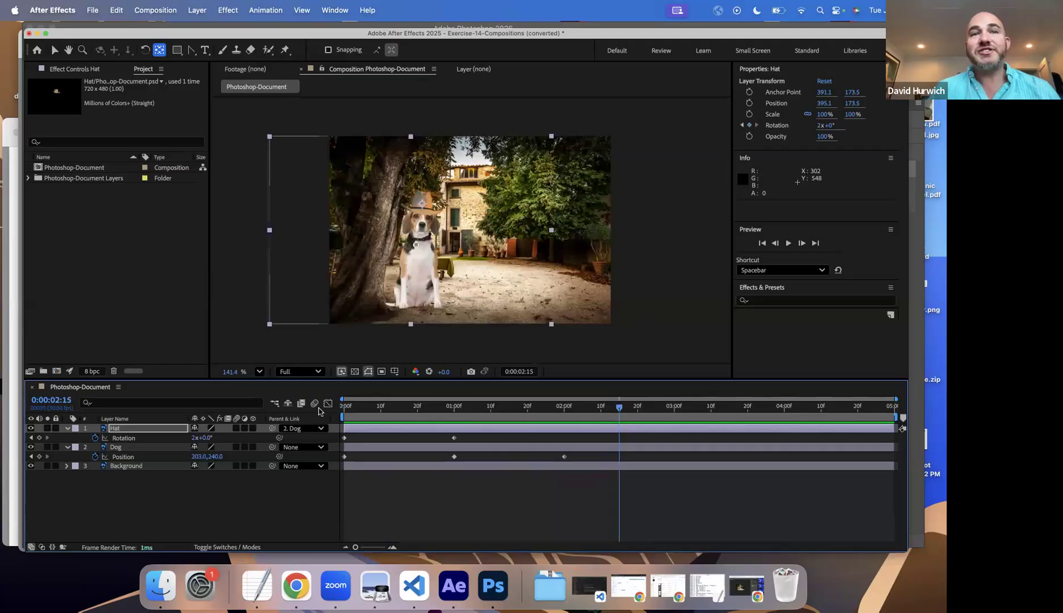
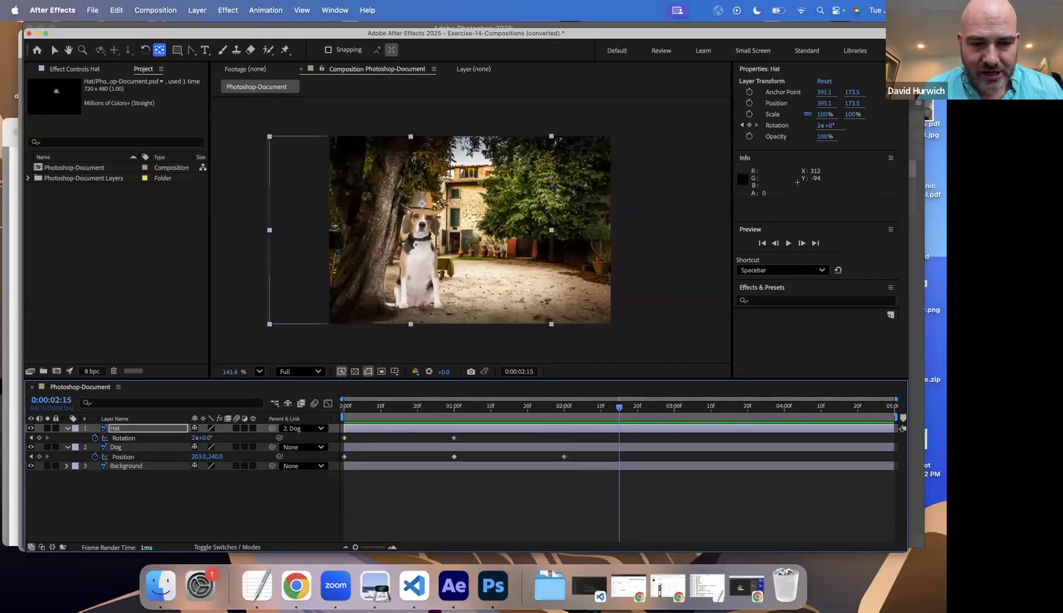
Step: Switch to Finder, open the Drill Exercises folder within In Class Drills- After Effects Advanced, and display its files as a list
left_click(161, 585)
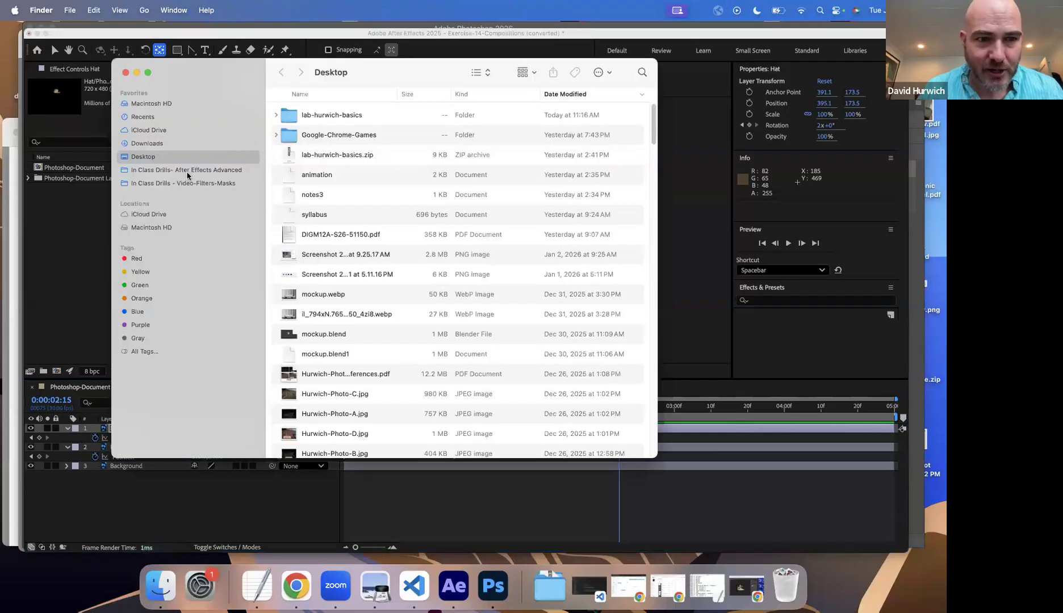
left_click(187, 170)
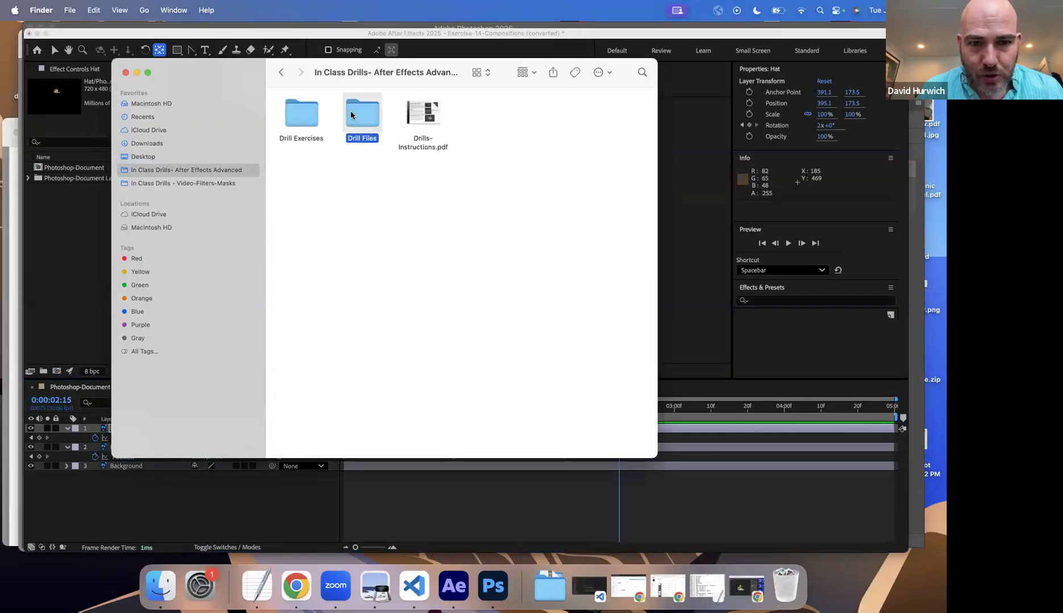
double_click(350, 114)
key("super+bracketleft")
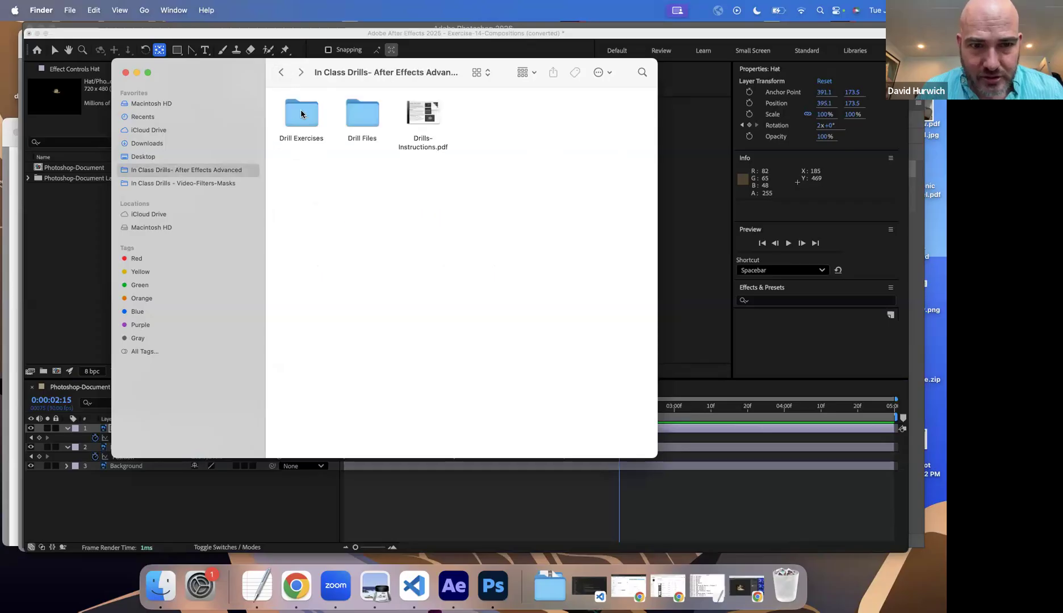
double_click(301, 111)
left_click(478, 73)
left_click(483, 85)
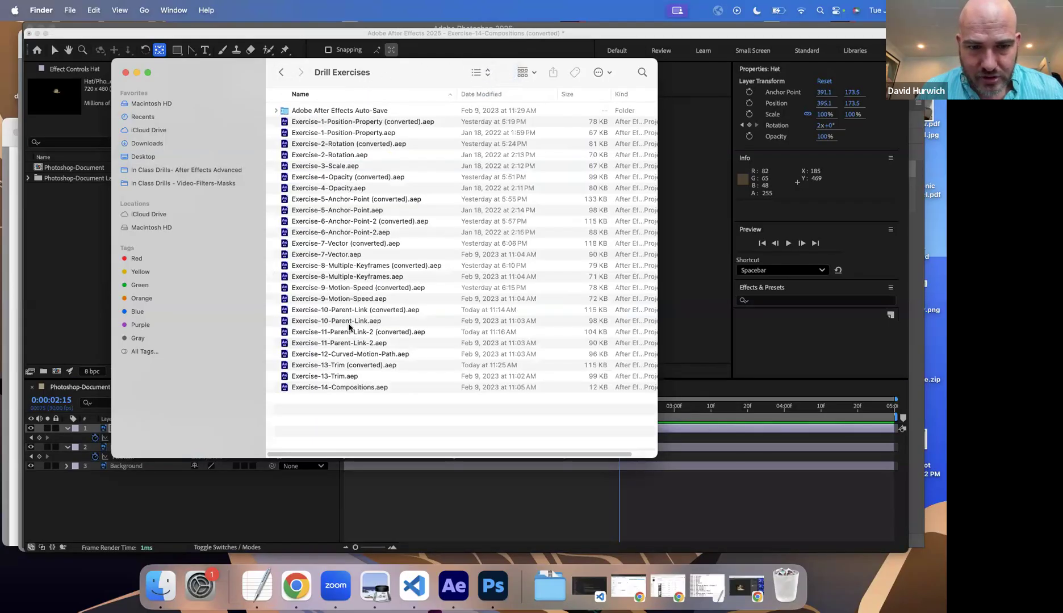
Step: Go through the project files for Exercises 10 to 13 in the Drill Exercises folder, ending with Exercise-13-Trim.aep selected
left_click(348, 312)
left_click(343, 335)
left_click(337, 357)
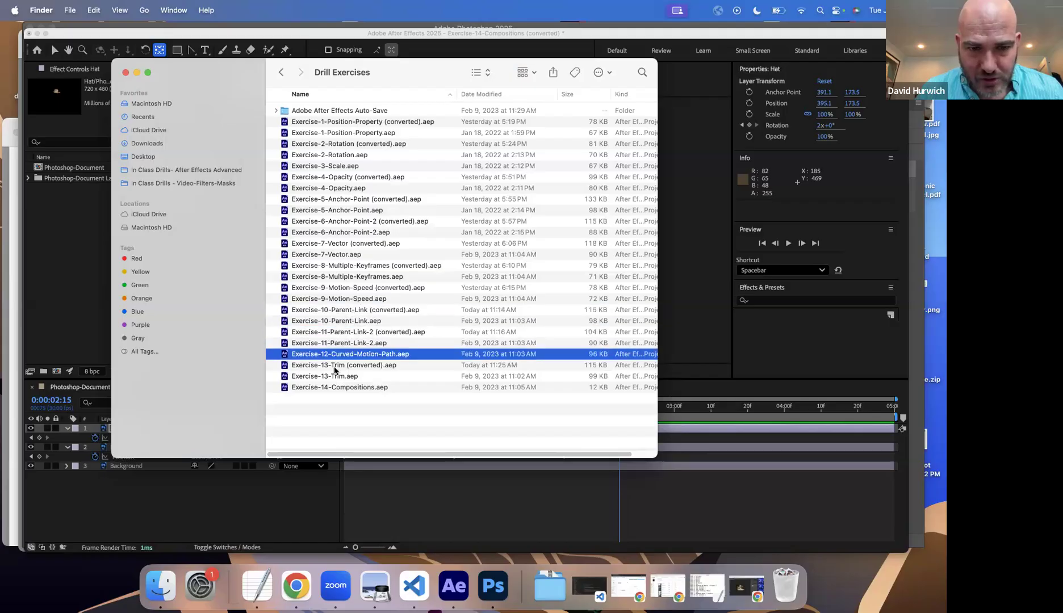
left_click(335, 367)
left_click(331, 377)
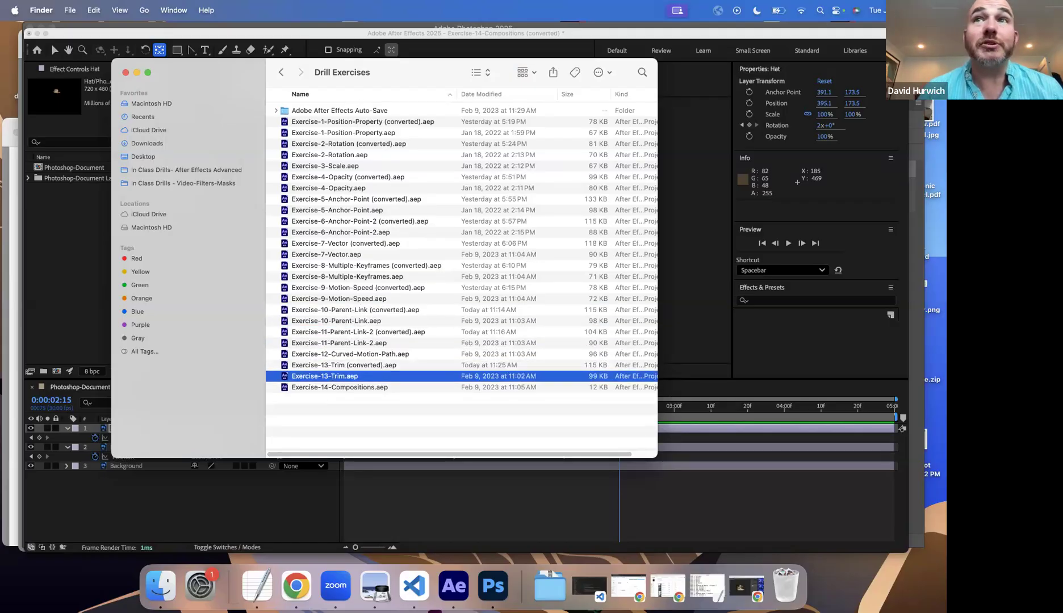